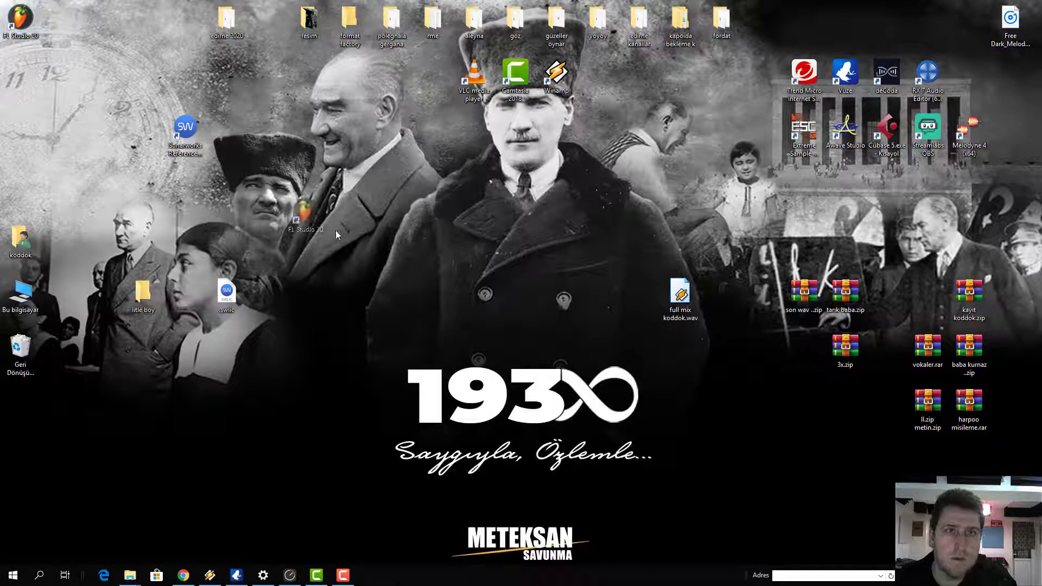
Step: Launch FL Studio 20 and open the project PARZIVAL..zip from the PARZIVAL. MASTERING folder
{"action": "double_click", "coordinate": [392, 239]}
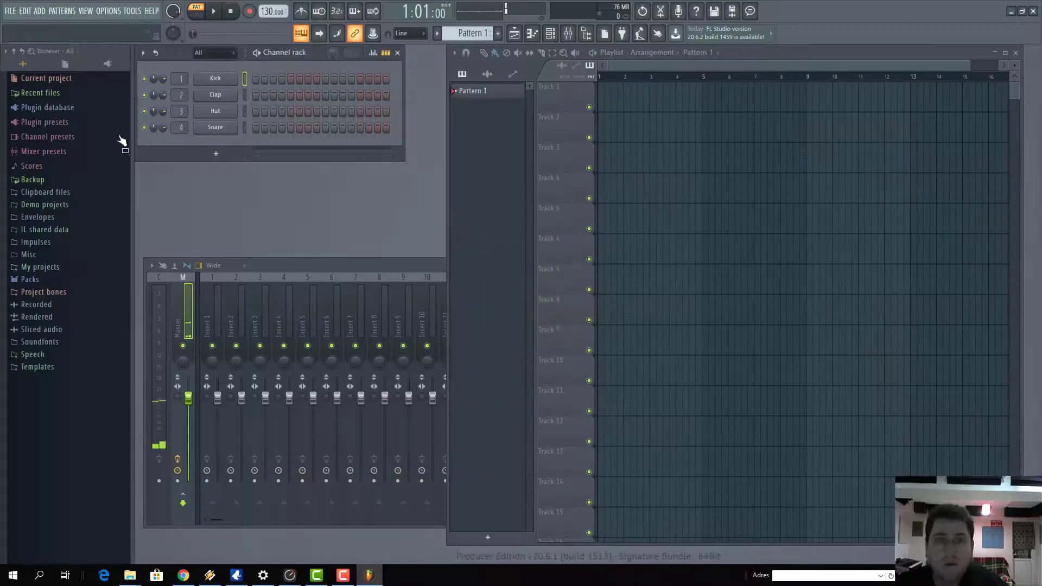
{"action": "left_click", "coordinate": [10, 12]}
{"action": "left_click", "coordinate": [21, 47]}
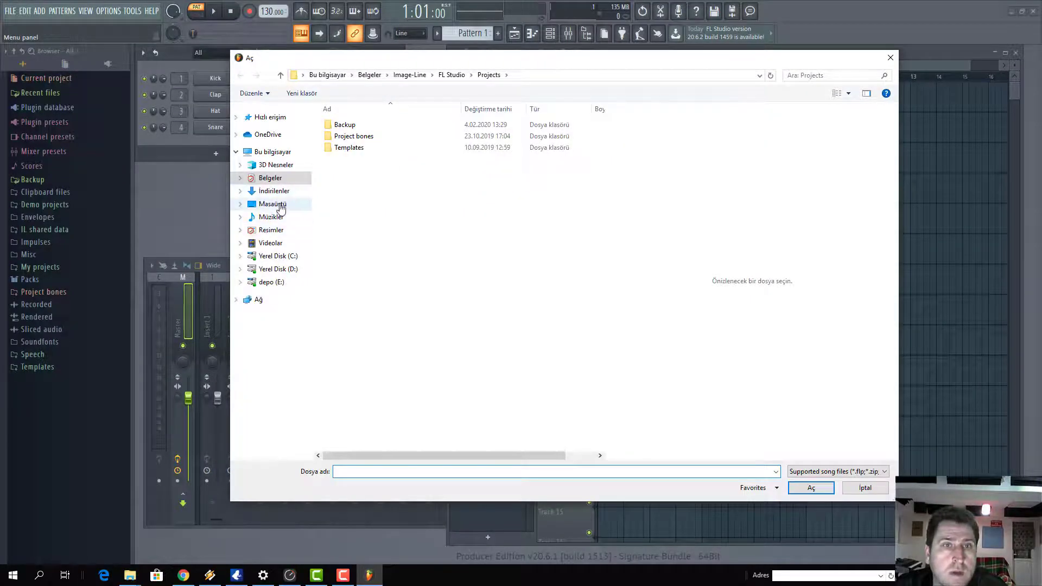
{"action": "left_click", "coordinate": [281, 208]}
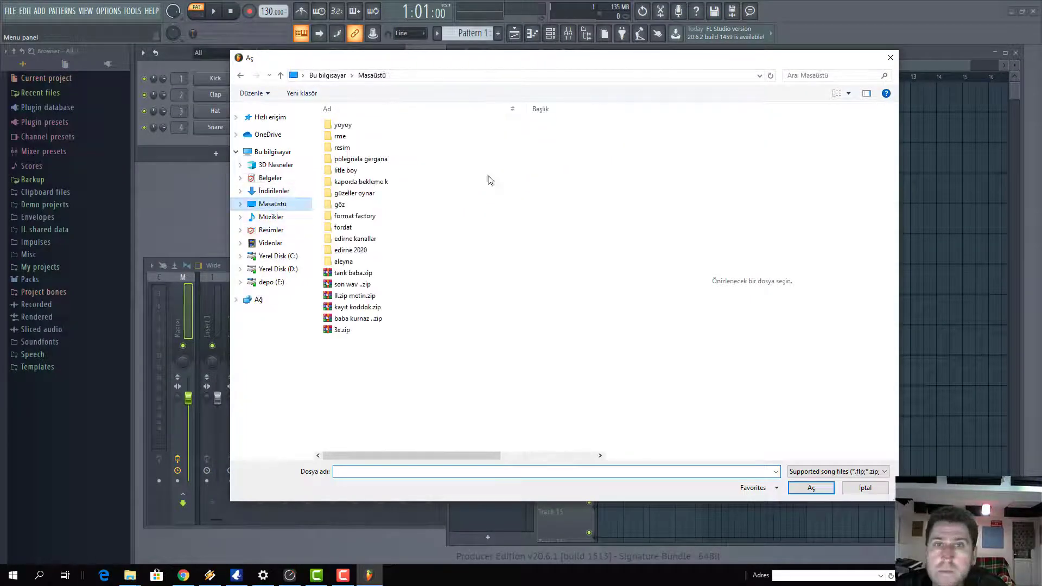
{"action": "double_click", "coordinate": [346, 261]}
{"action": "double_click", "coordinate": [351, 125]}
{"action": "left_click", "coordinate": [351, 125]}
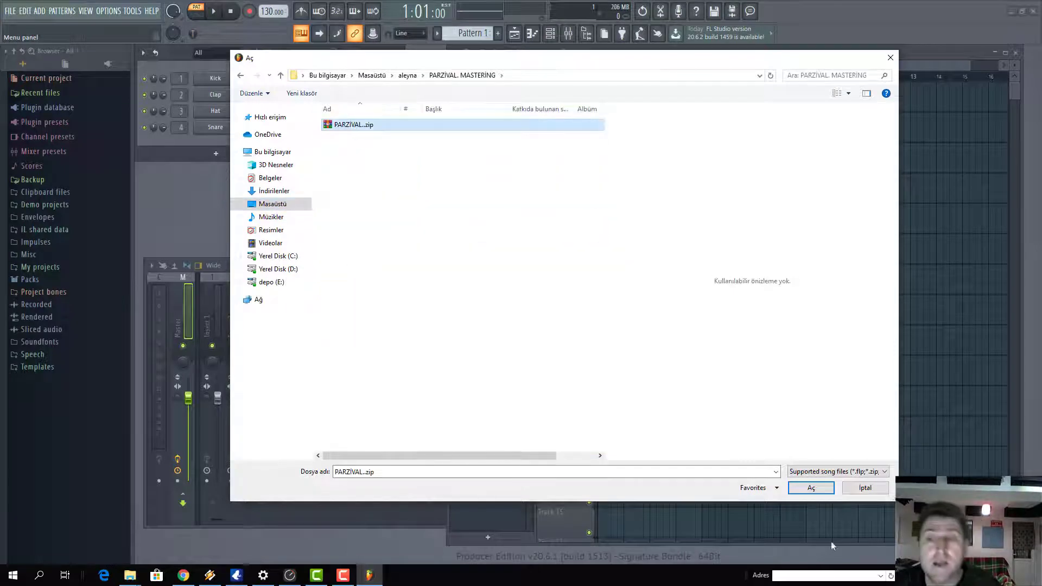
{"action": "left_click", "coordinate": [812, 488]}
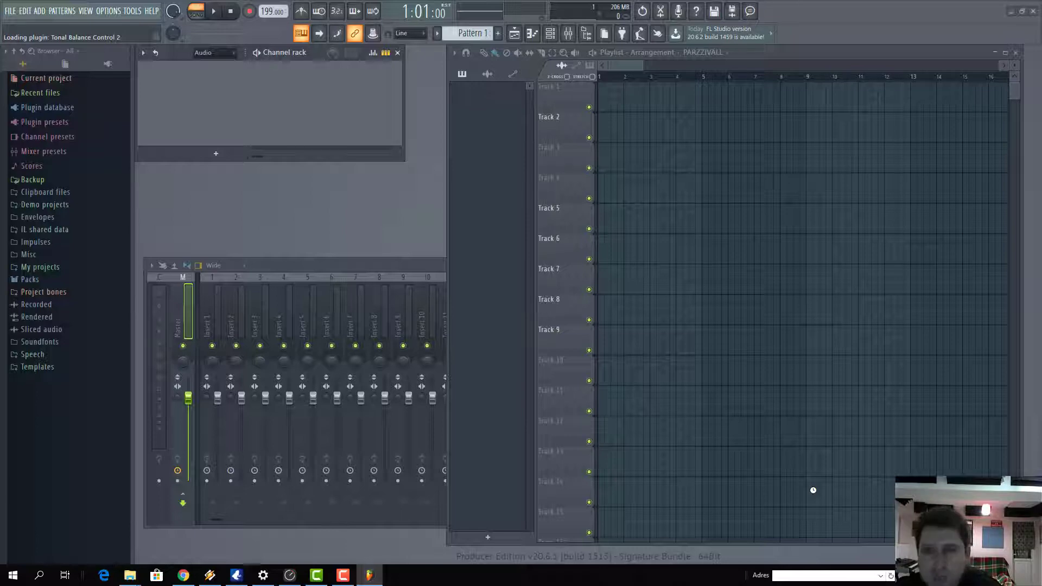
Step: Maximize the Playlist and fit the arrangement's vocal and beat clips into view
{"action": "left_click", "coordinate": [343, 575]}
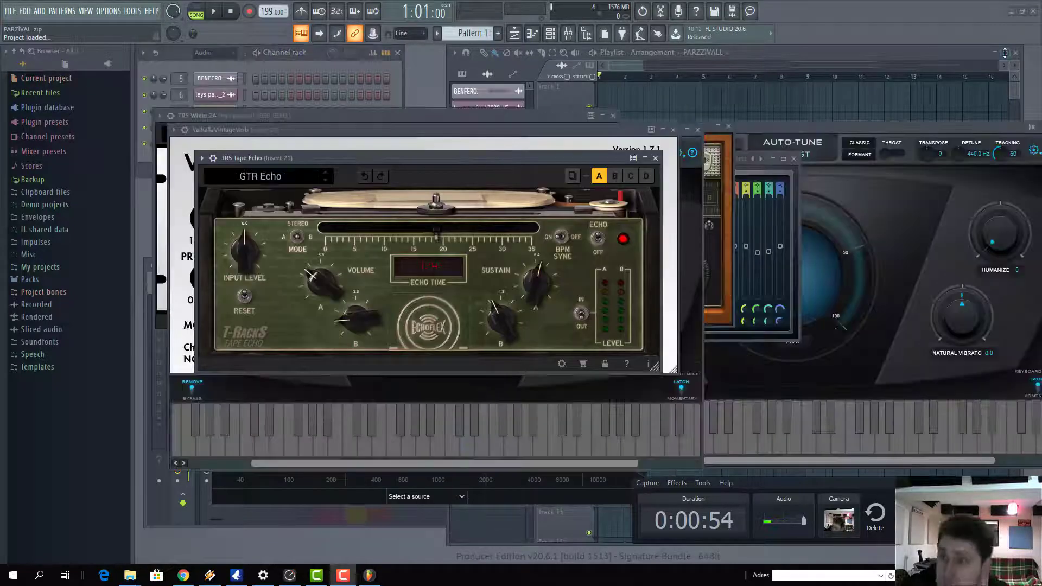
{"action": "left_click", "coordinate": [1006, 54]}
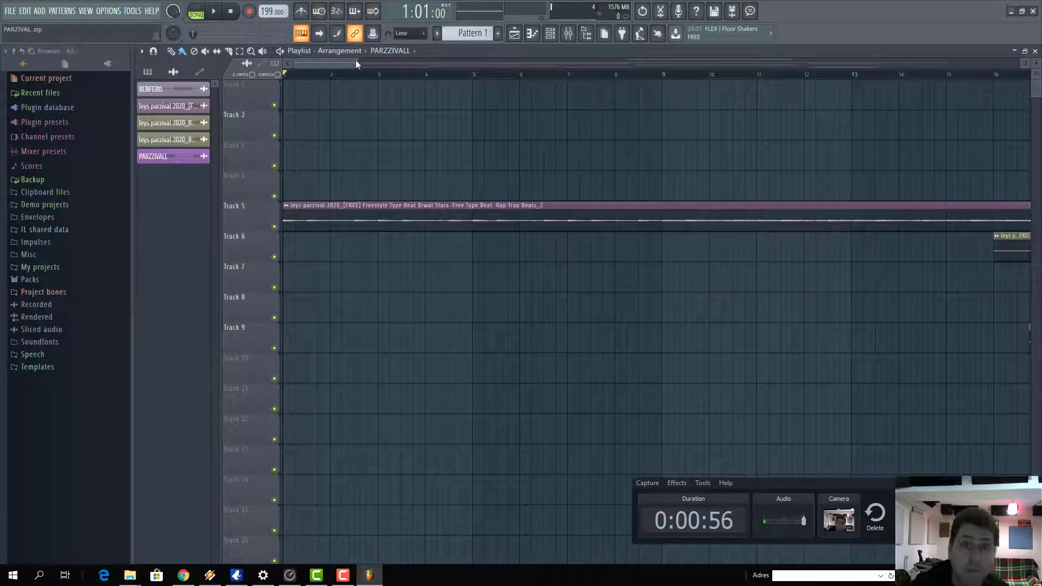
{"action": "left_click_drag", "start_coordinate": [366, 65], "coordinate": [879, 465]}
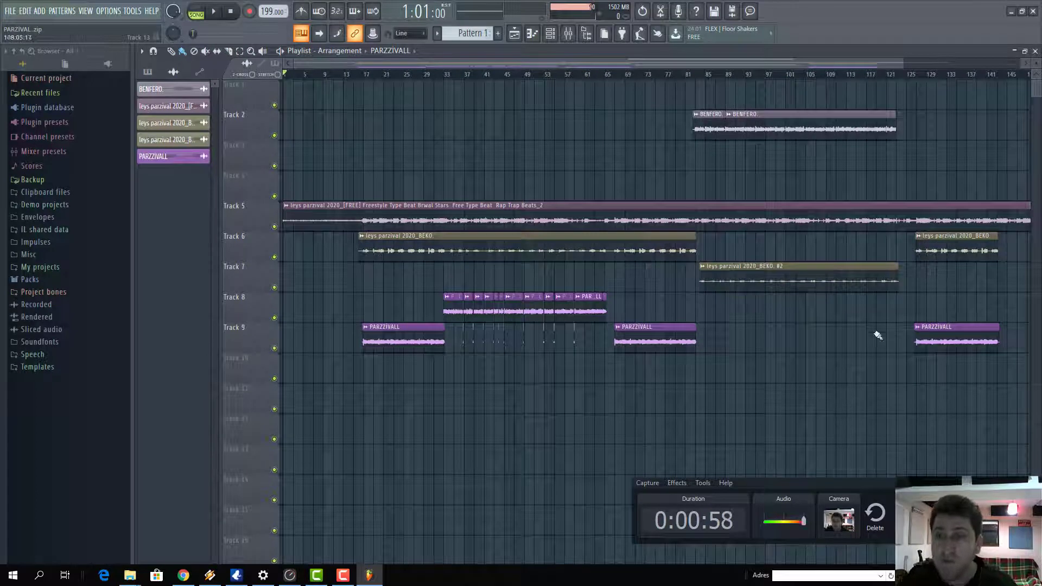
Step: Play the song from bar 81 while checking the levels in RME TotalMix FX, ending with playback stopped
{"action": "left_click", "coordinate": [686, 74]}
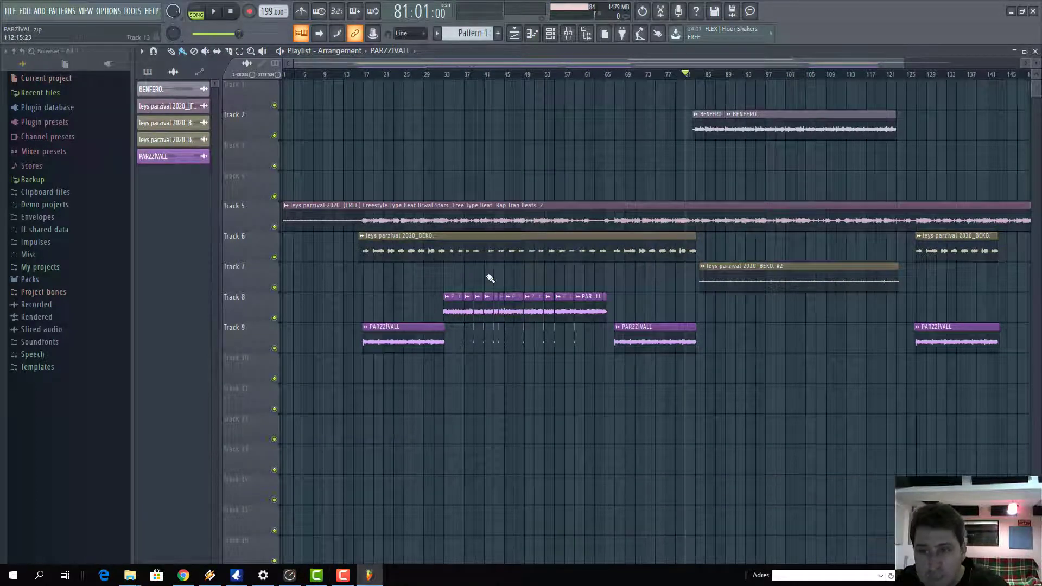
{"action": "key", "text": "space"}
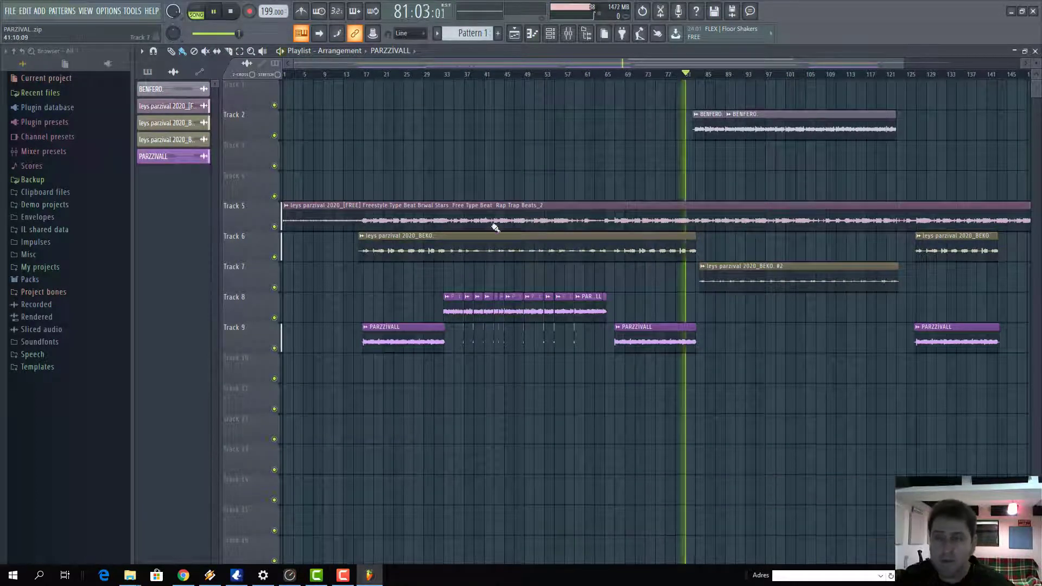
{"action": "left_click", "coordinate": [290, 576]}
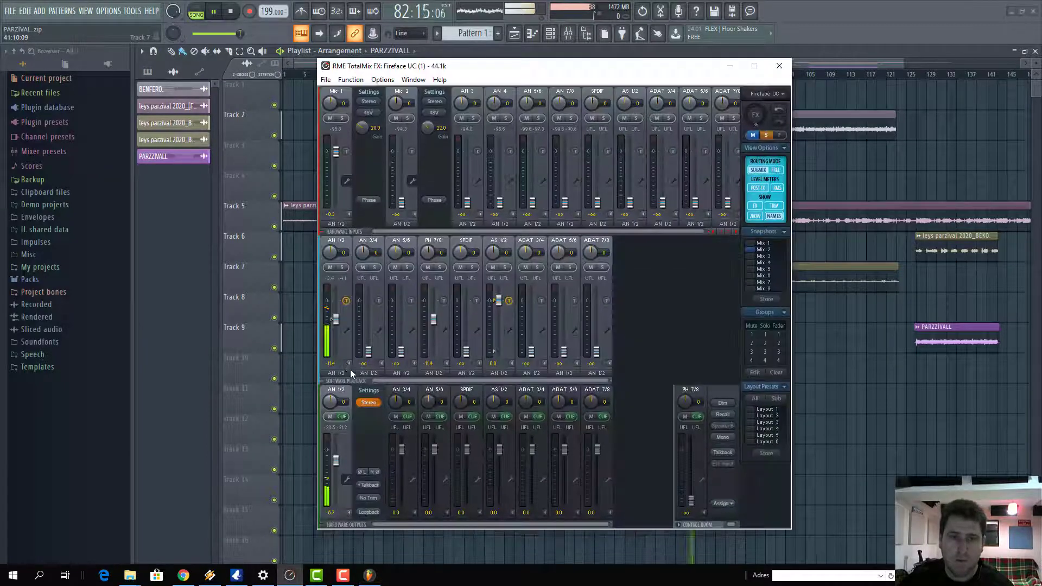
{"action": "left_click", "coordinate": [780, 66]}
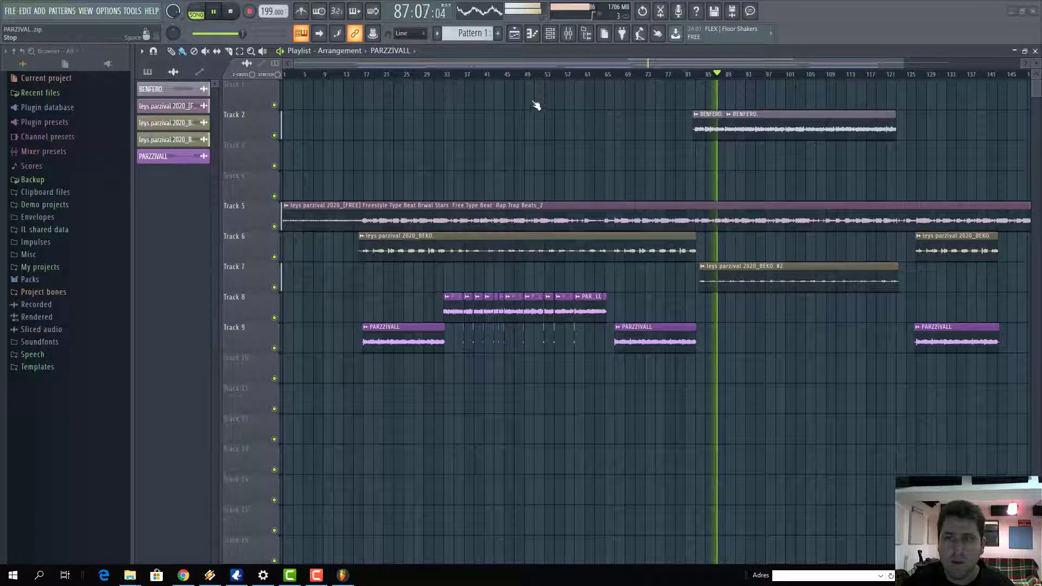
{"action": "key", "text": "space"}
{"action": "left_click", "coordinate": [230, 11]}
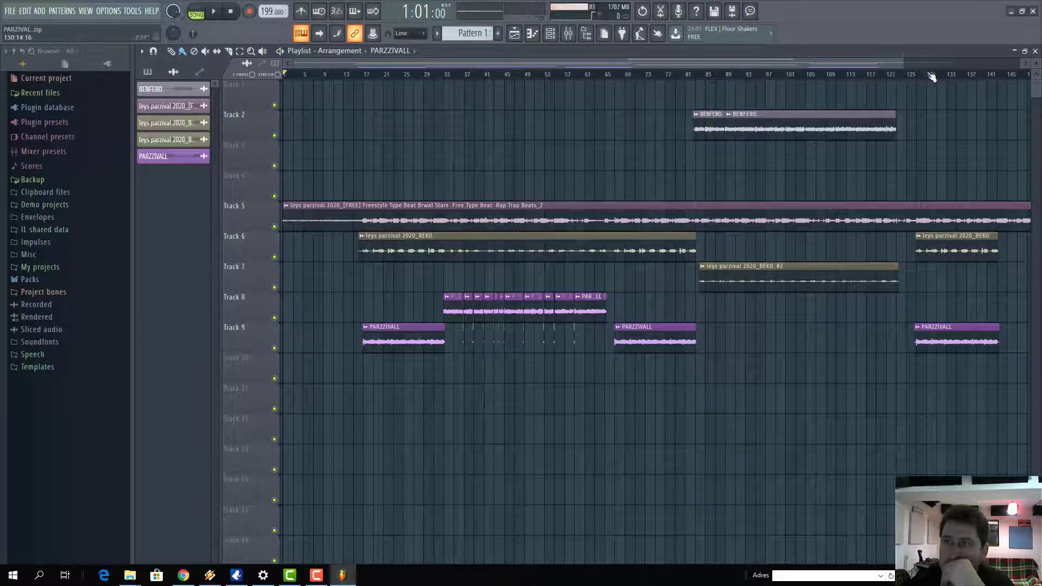
Step: Show the mixer and open the Ozone 9 plugin on the Master track
{"action": "left_click_drag", "start_coordinate": [917, 63], "coordinate": [823, 65]}
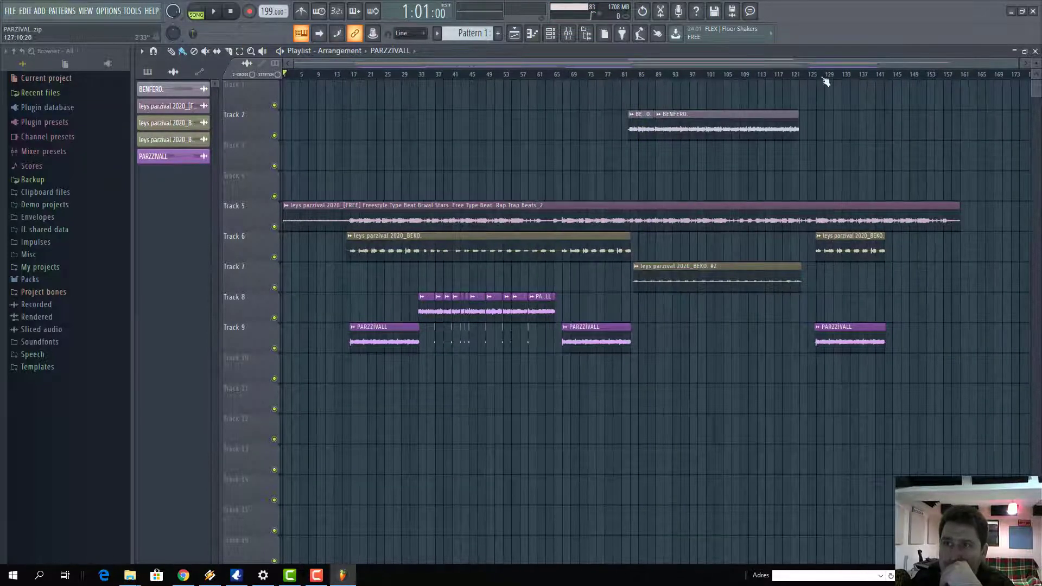
{"action": "left_click", "coordinate": [568, 34]}
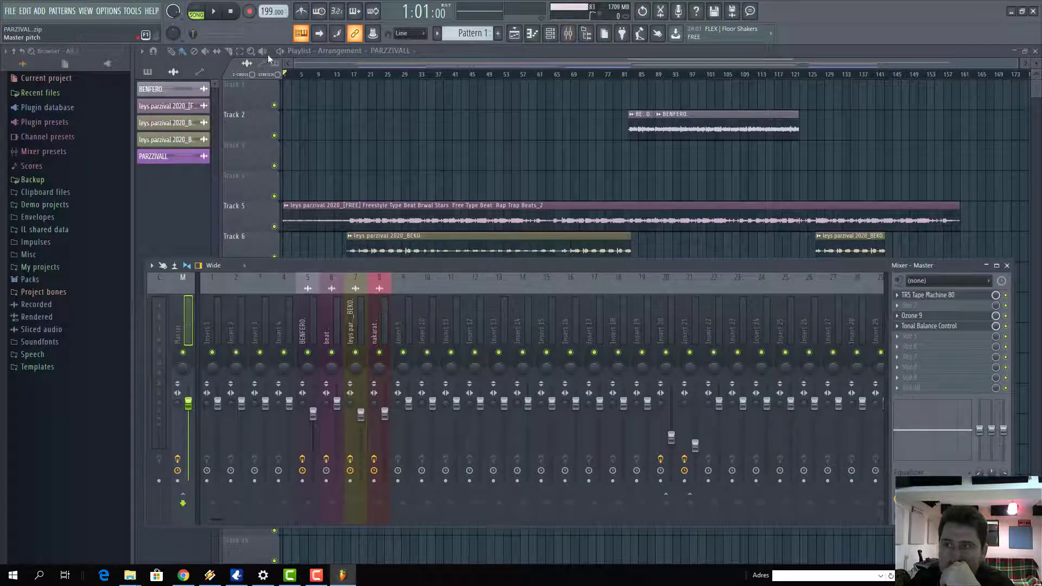
{"action": "left_click", "coordinate": [939, 321]}
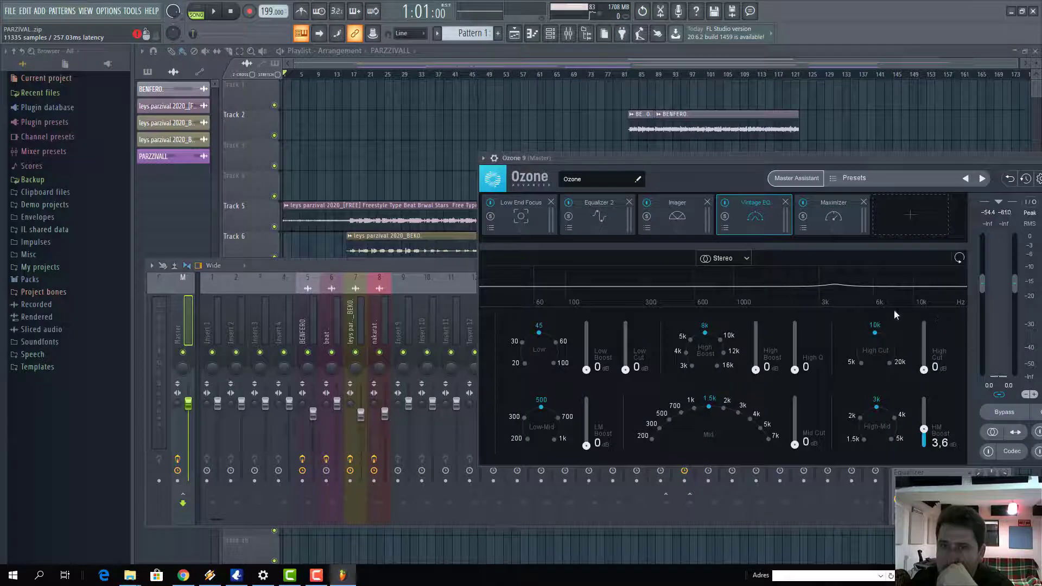
Step: Play the song while examining Ozone's Low End Focus, Equalizer 2, Imager, Vintage EQ and Maximizer modules
{"action": "left_click", "coordinate": [214, 12]}
{"action": "left_click", "coordinate": [521, 216]}
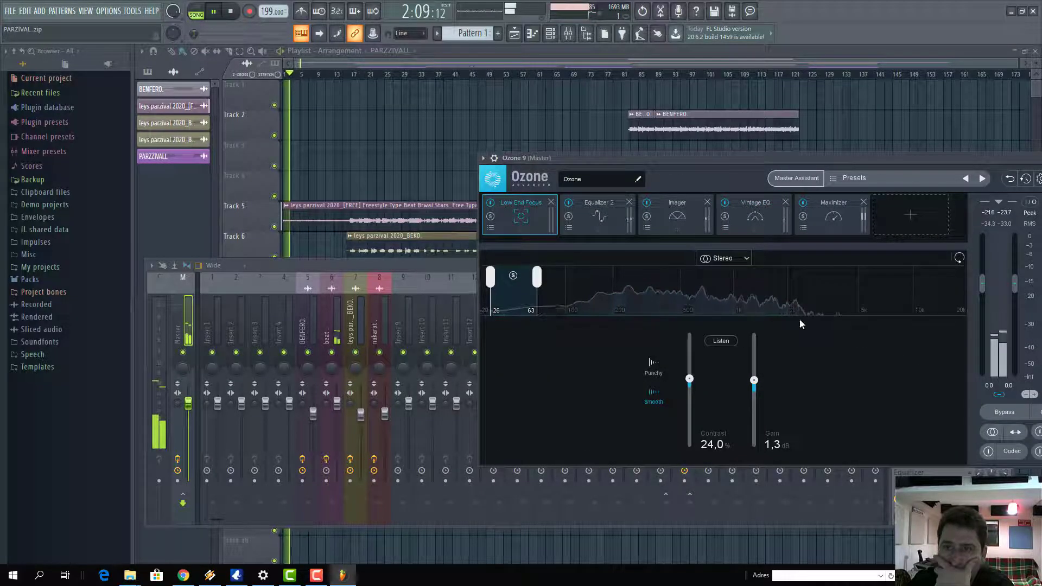
{"action": "left_click", "coordinate": [600, 216]}
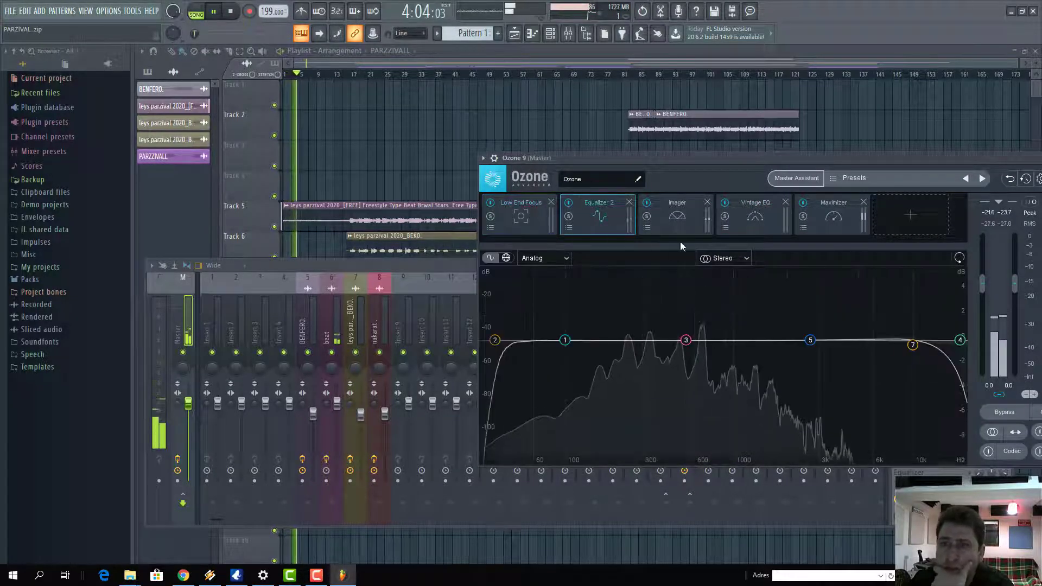
{"action": "left_click", "coordinate": [684, 216]}
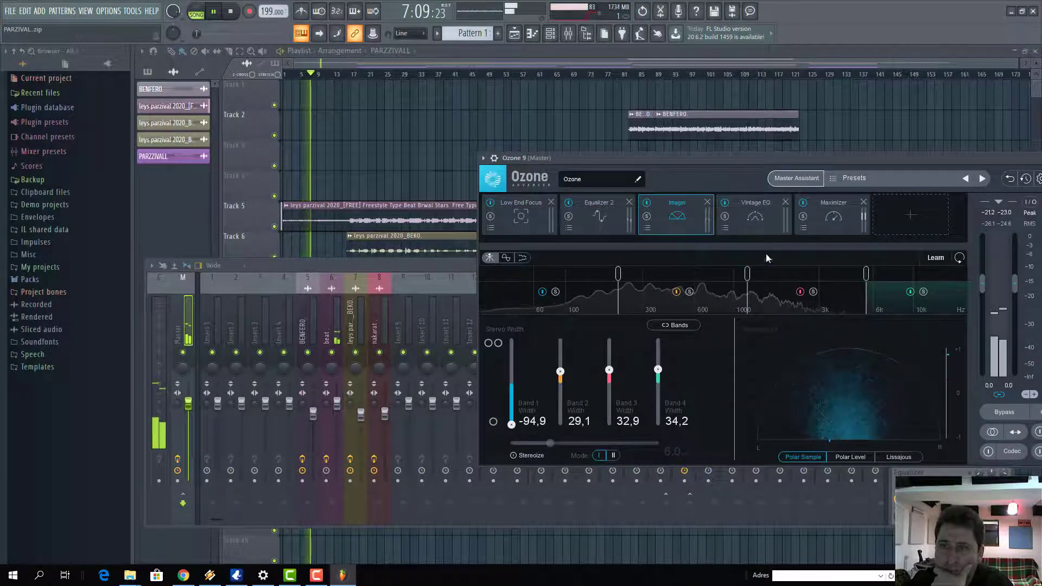
{"action": "left_click", "coordinate": [740, 223]}
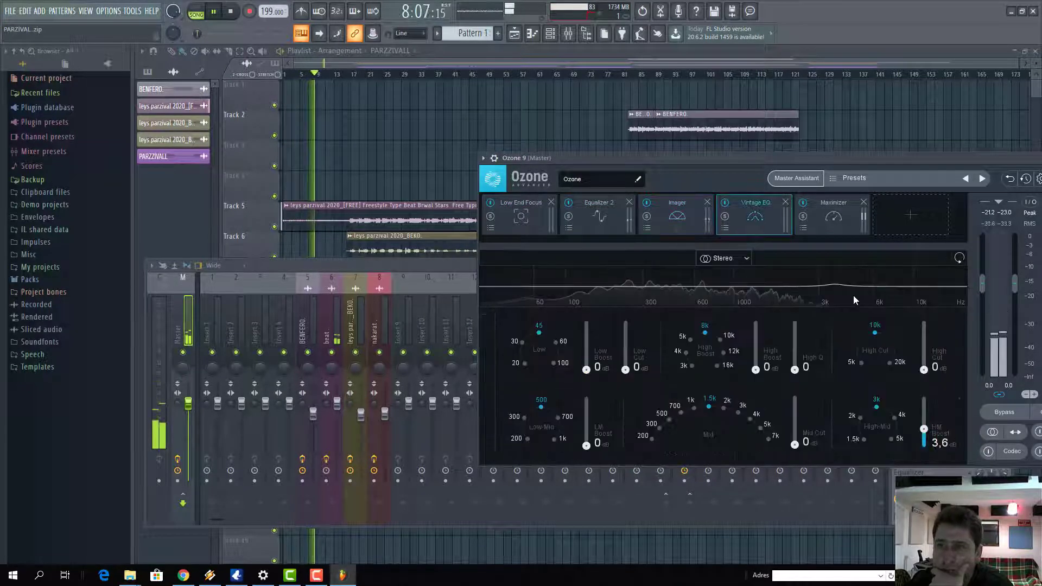
{"action": "left_click", "coordinate": [832, 218]}
{"action": "key", "text": "space"}
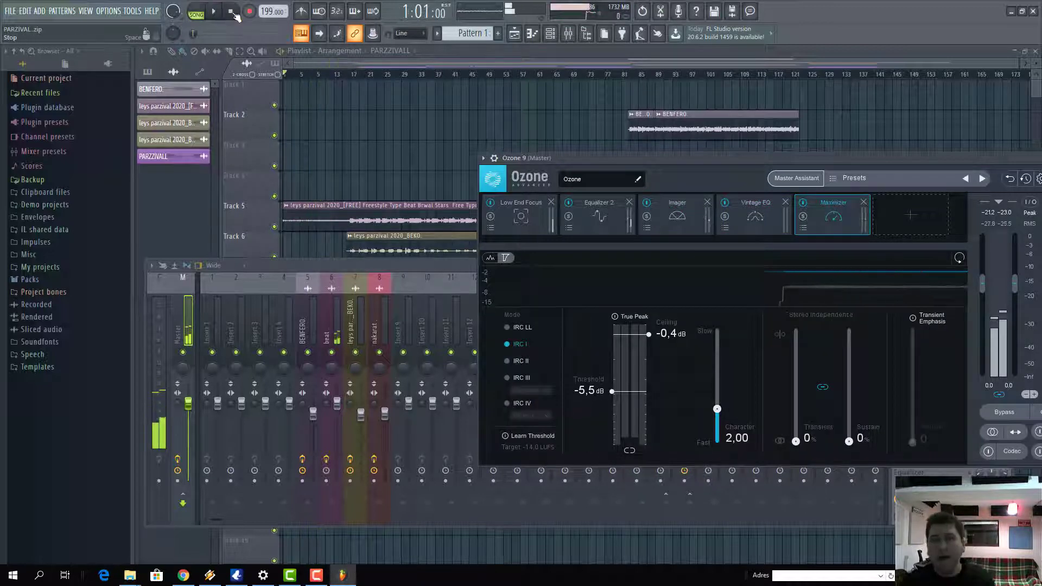
Step: Examine the TR5 Tape Machine 80 settings on the Master track and close both plugin windows
{"action": "left_click_drag", "start_coordinate": [712, 158], "coordinate": [141, 176]}
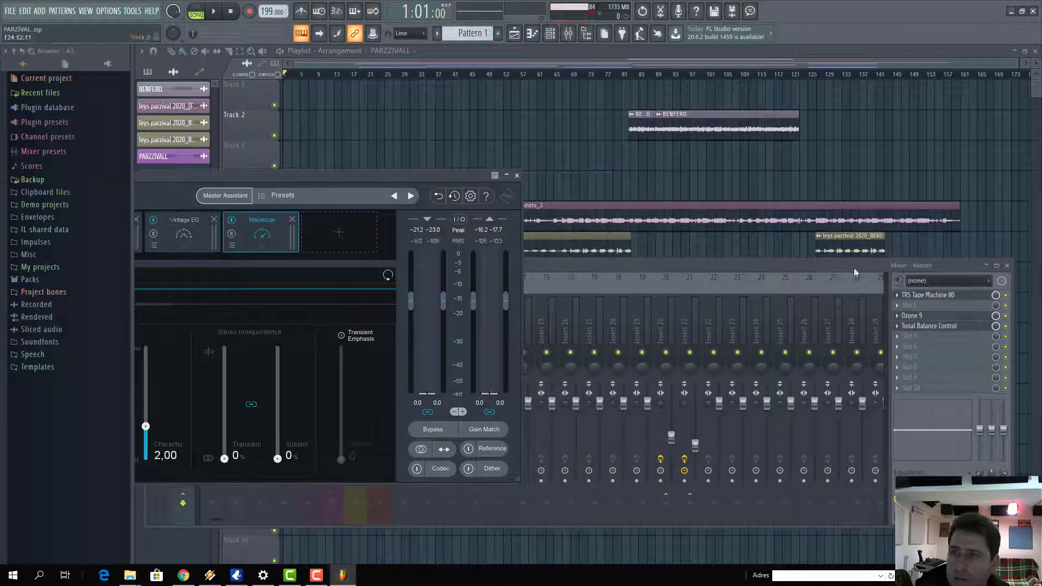
{"action": "left_click", "coordinate": [924, 296]}
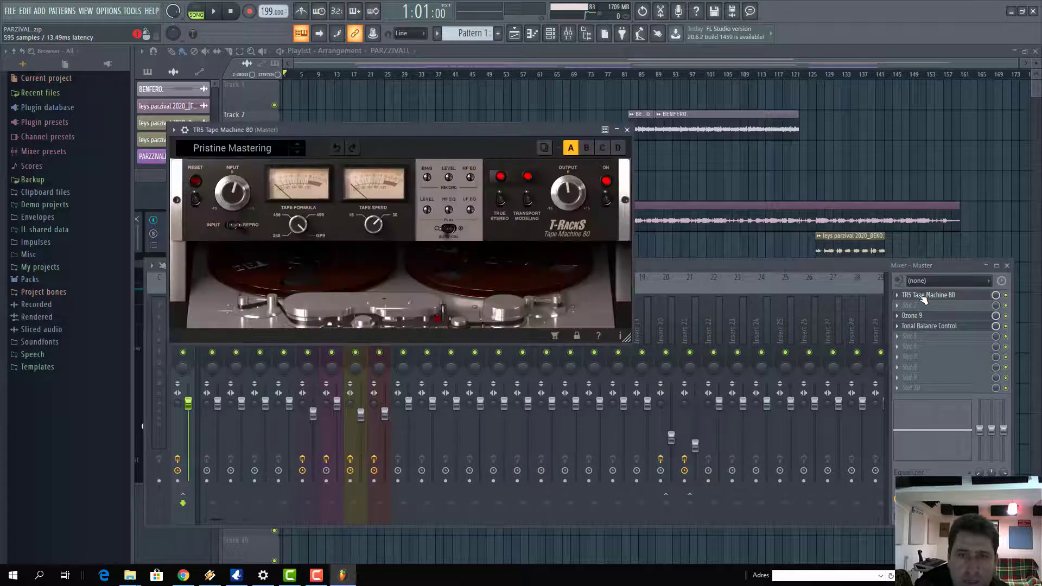
{"action": "left_click", "coordinate": [627, 129]}
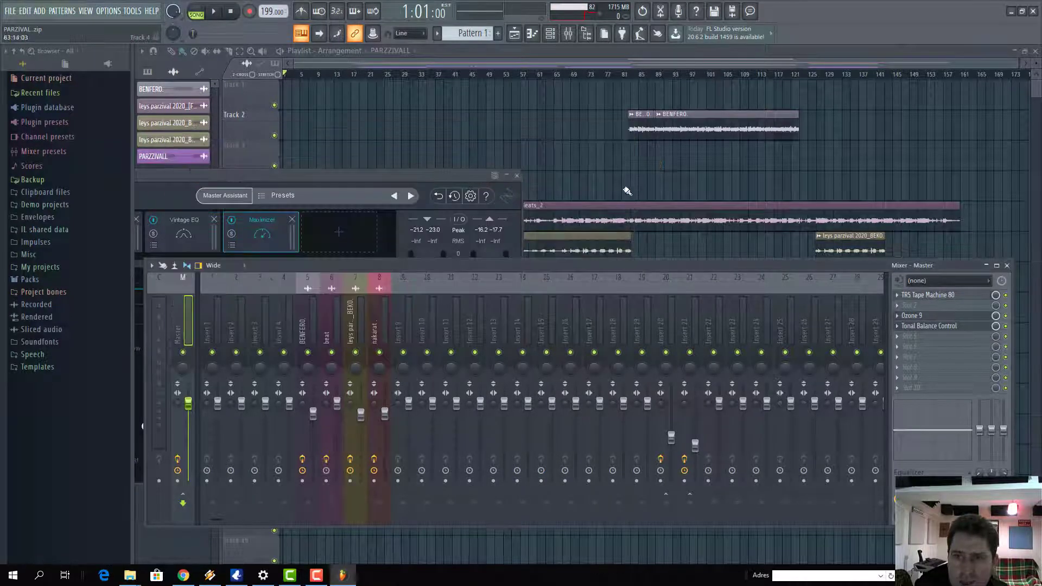
{"action": "left_click", "coordinate": [515, 175]}
{"action": "left_click", "coordinate": [517, 175]}
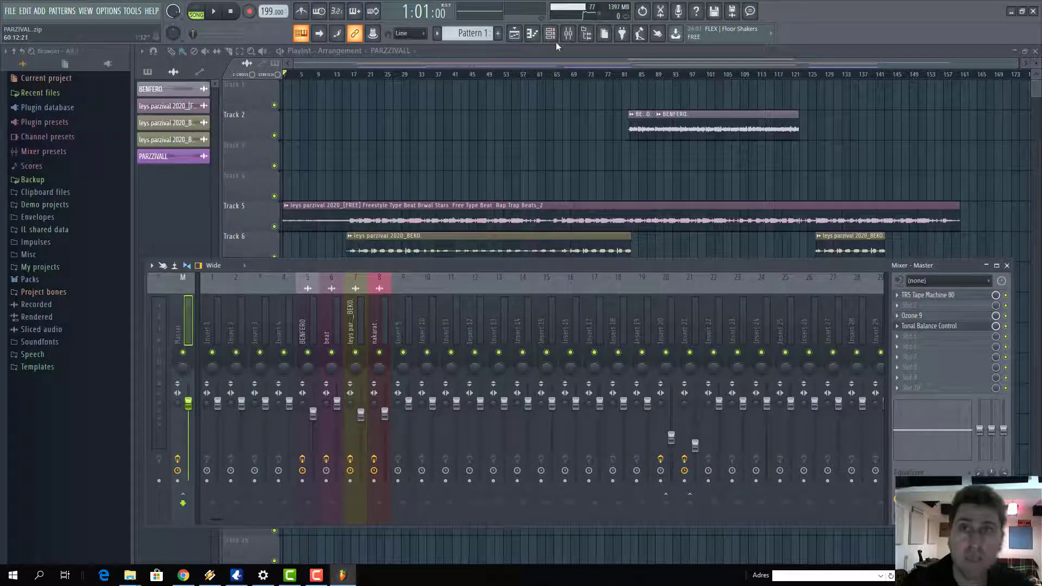
Step: Enable Mix in buffer switch in the audio settings, and close the mixer and the settings window
{"action": "left_click", "coordinate": [99, 12]}
{"action": "left_click", "coordinate": [142, 46]}
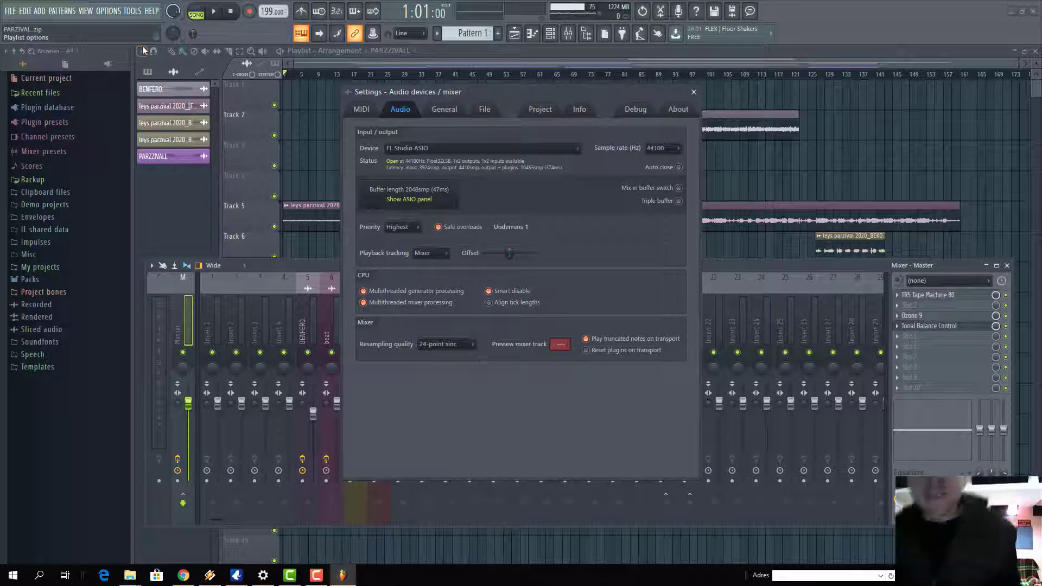
{"action": "left_click", "coordinate": [317, 577]}
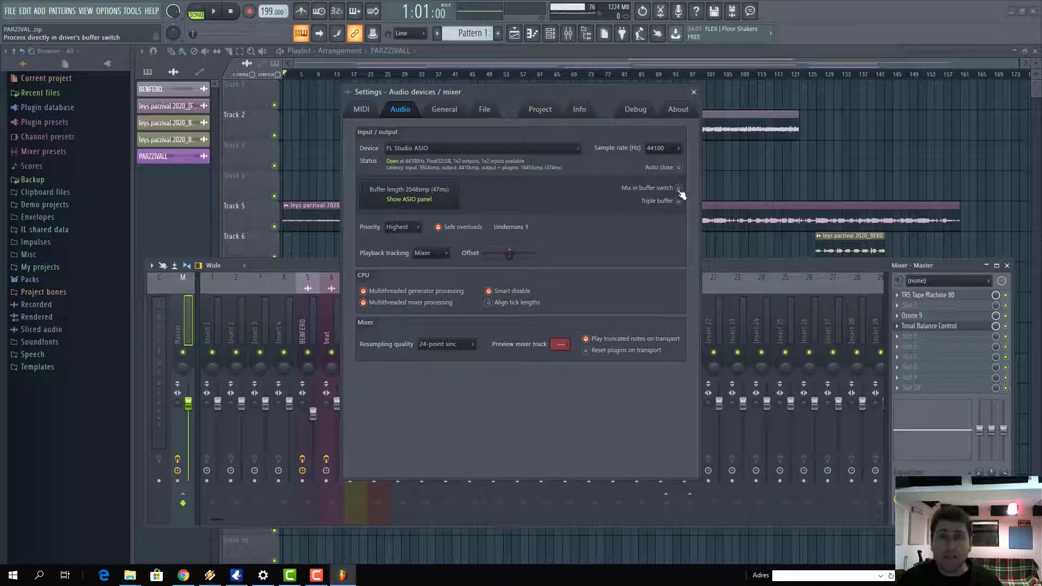
{"action": "key", "text": "F9"}
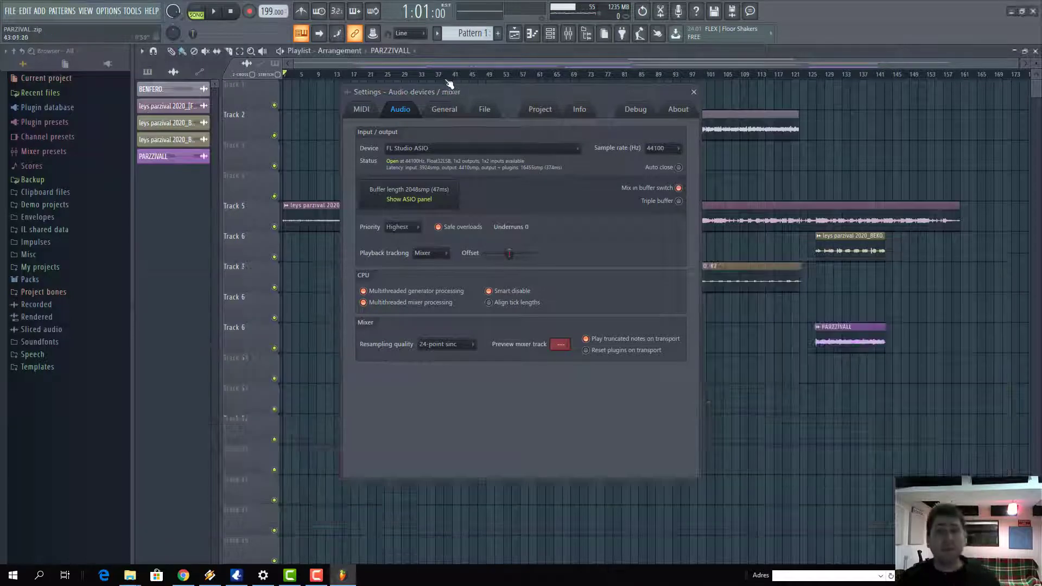
{"action": "left_click", "coordinate": [694, 92]}
Step: Play the song from the start, from around bar 31 and from bar 63 to check for clean playback
{"action": "key", "text": "space"}
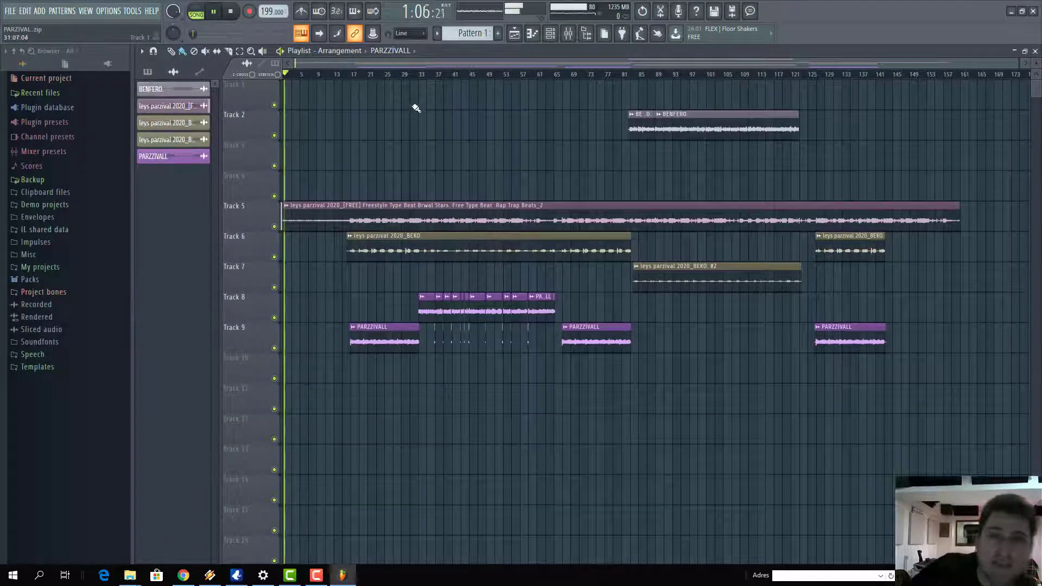
{"action": "left_click", "coordinate": [409, 74]}
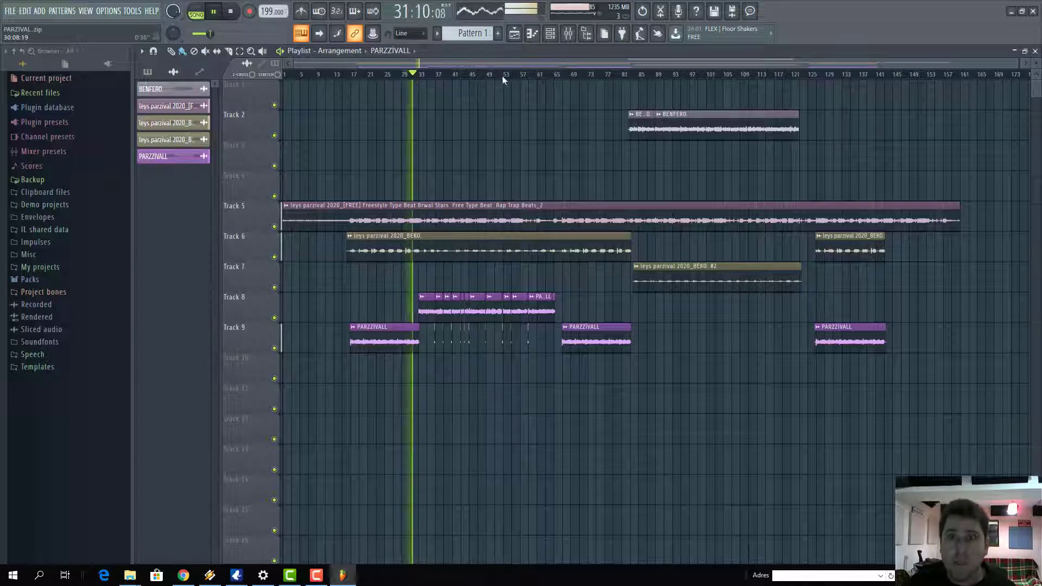
{"action": "key", "text": "space"}
{"action": "left_click", "coordinate": [546, 75]}
{"action": "key", "text": "space"}
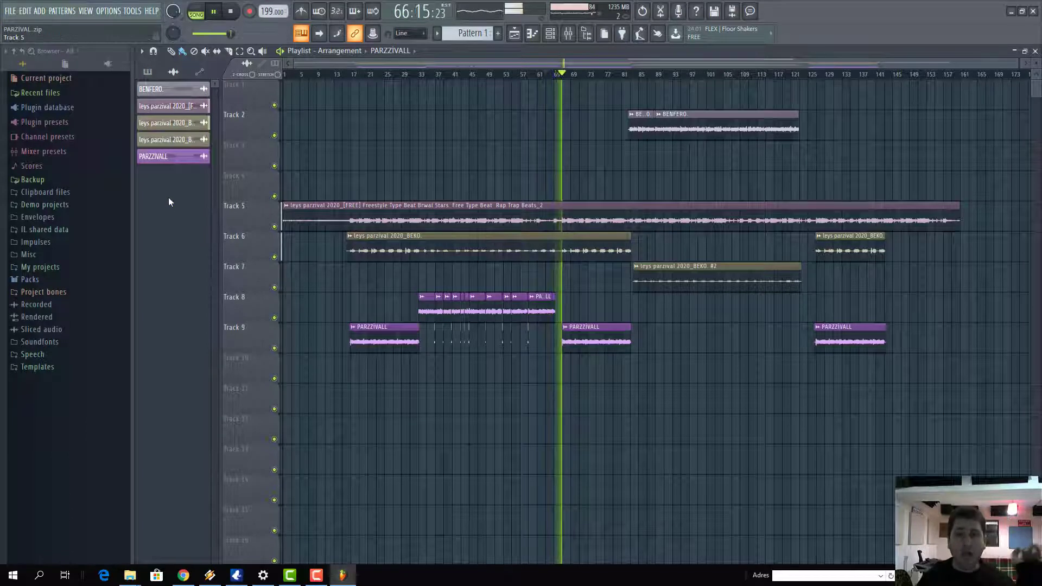
{"action": "key", "text": "space"}
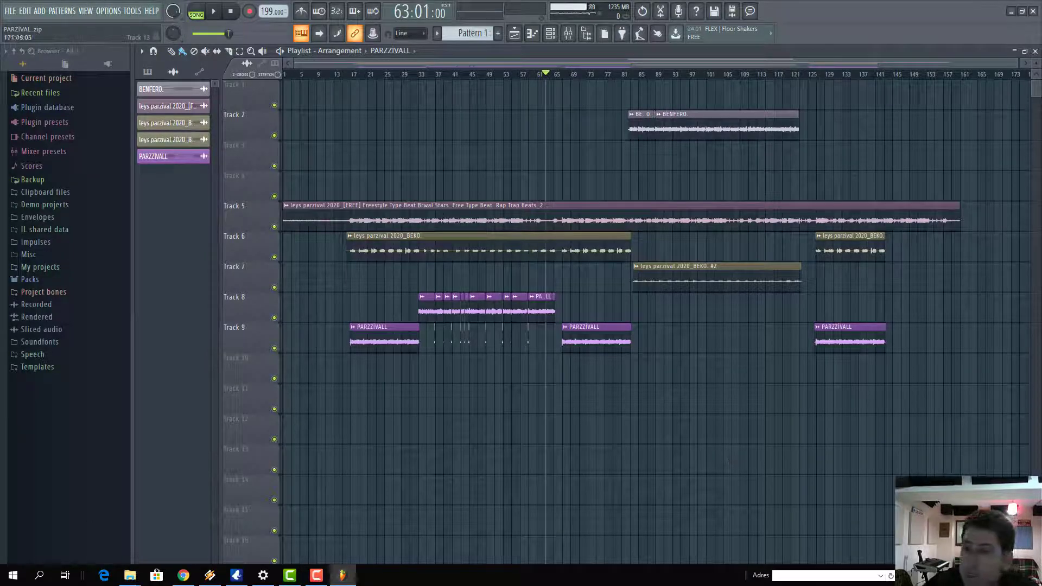
Step: Switch to File Explorer and open the depo (E:) drive from This PC
{"action": "key", "text": "super+d"}
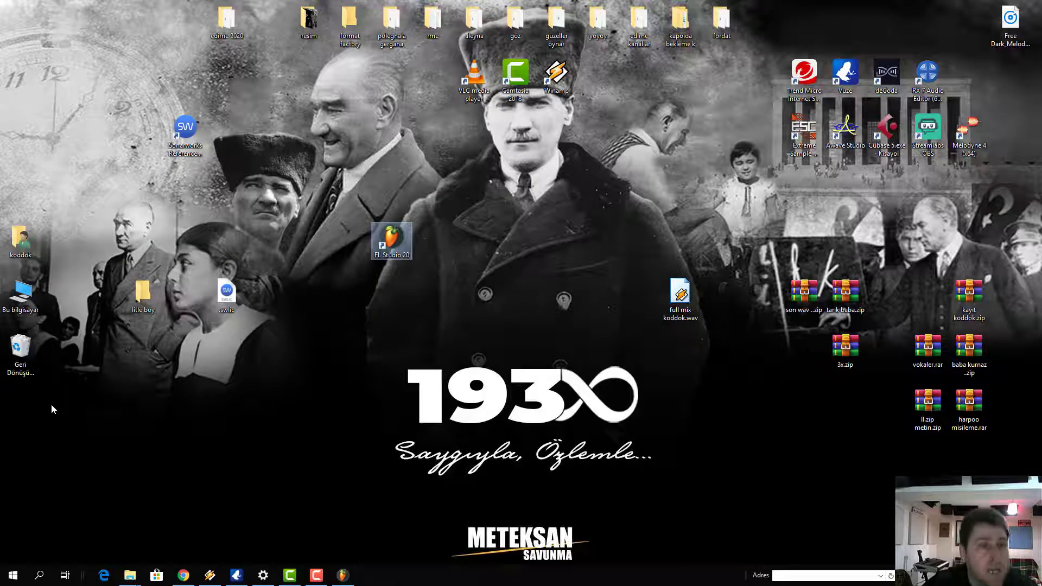
{"action": "double_click", "coordinate": [22, 285]}
{"action": "double_click", "coordinate": [23, 287]}
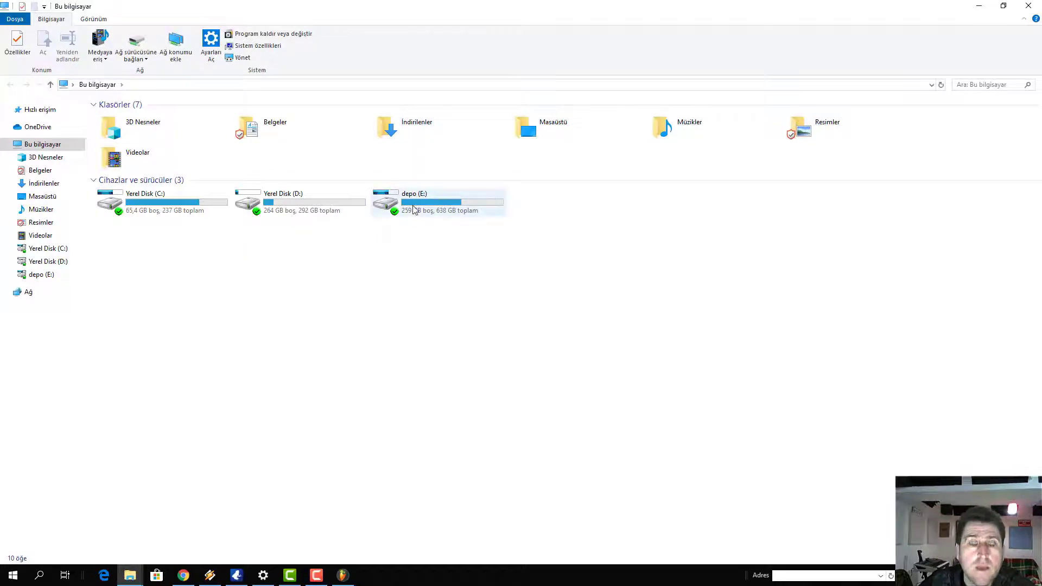
{"action": "double_click", "coordinate": [489, 200]}
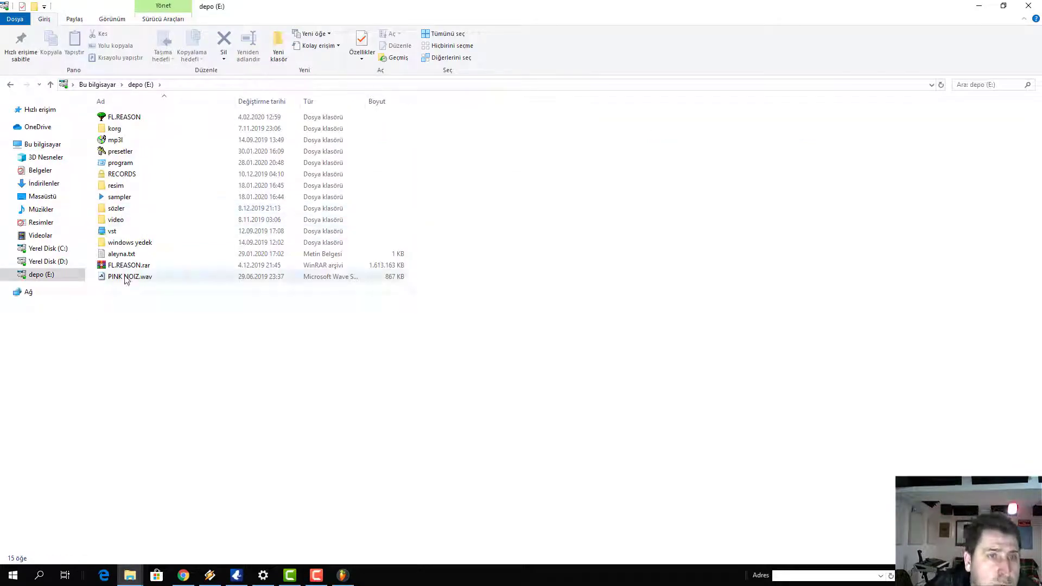
Step: Add the sampler folder from the depo (E:) drive to the FL Studio browser
{"action": "left_click_drag", "start_coordinate": [117, 197], "coordinate": [131, 517]}
{"action": "left_click_drag", "start_coordinate": [34, 408], "coordinate": [39, 336]}
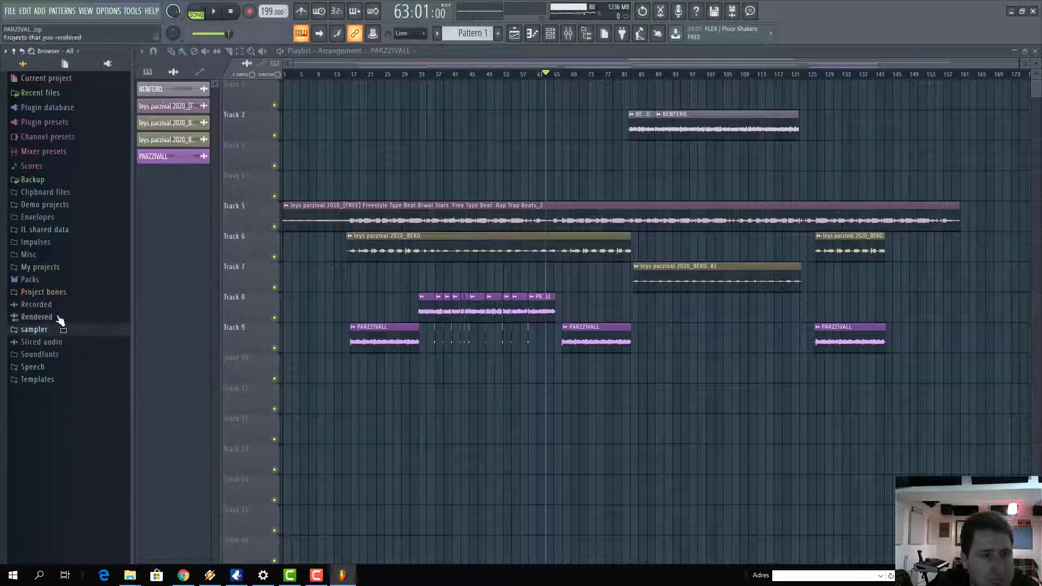
{"action": "left_click_drag", "start_coordinate": [84, 417], "coordinate": [131, 447]}
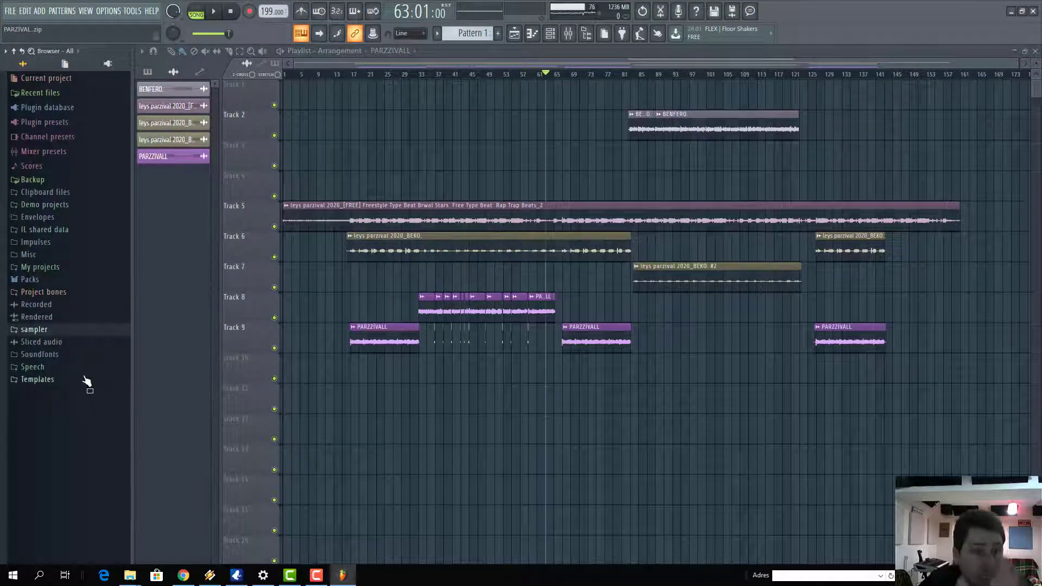
Step: Return to the depo (E:) window in File Explorer, add its presetler folder to the FL Studio browser, and collapse it there
{"action": "mouse_move", "coordinate": [131, 575]}
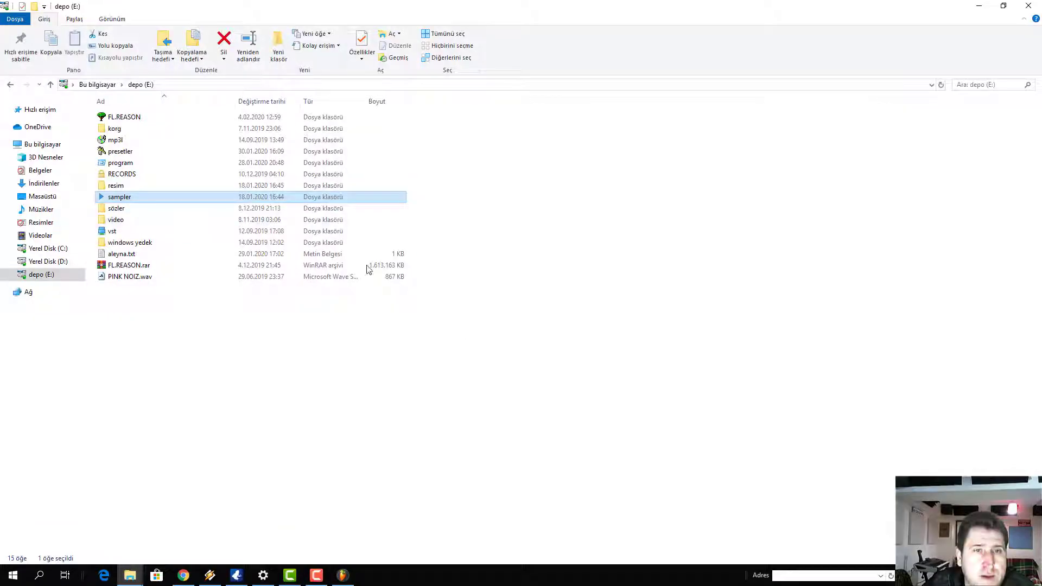
{"action": "left_click", "coordinate": [267, 546]}
{"action": "left_click", "coordinate": [156, 289]}
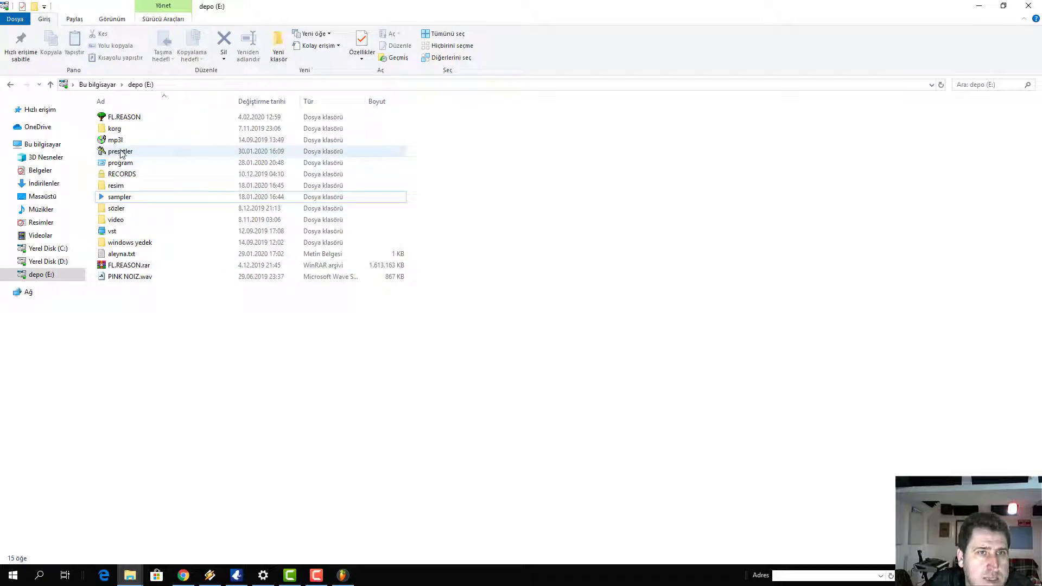
{"action": "left_click_drag", "start_coordinate": [121, 154], "coordinate": [62, 418]}
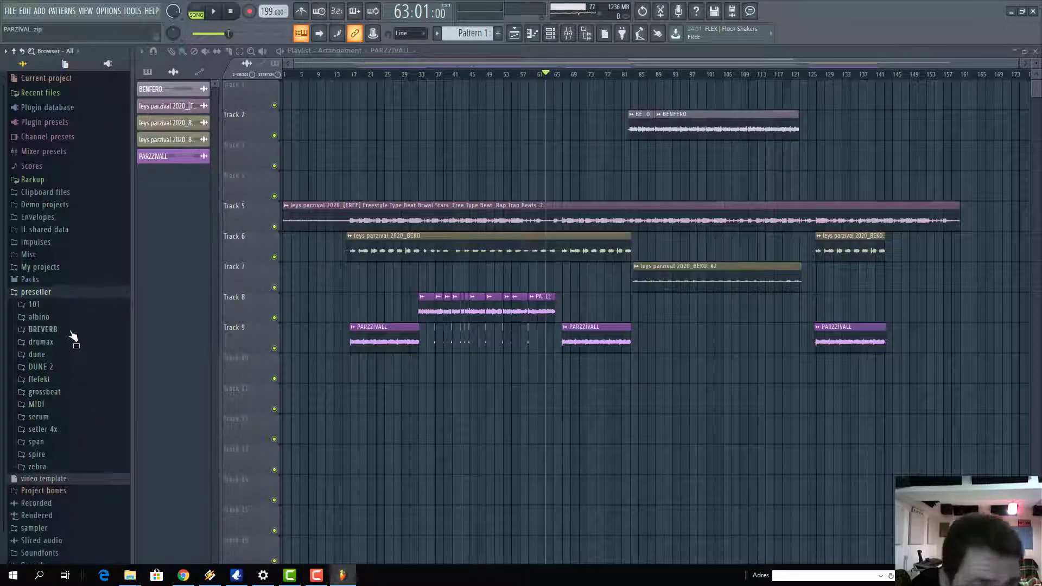
{"action": "left_click", "coordinate": [58, 296]}
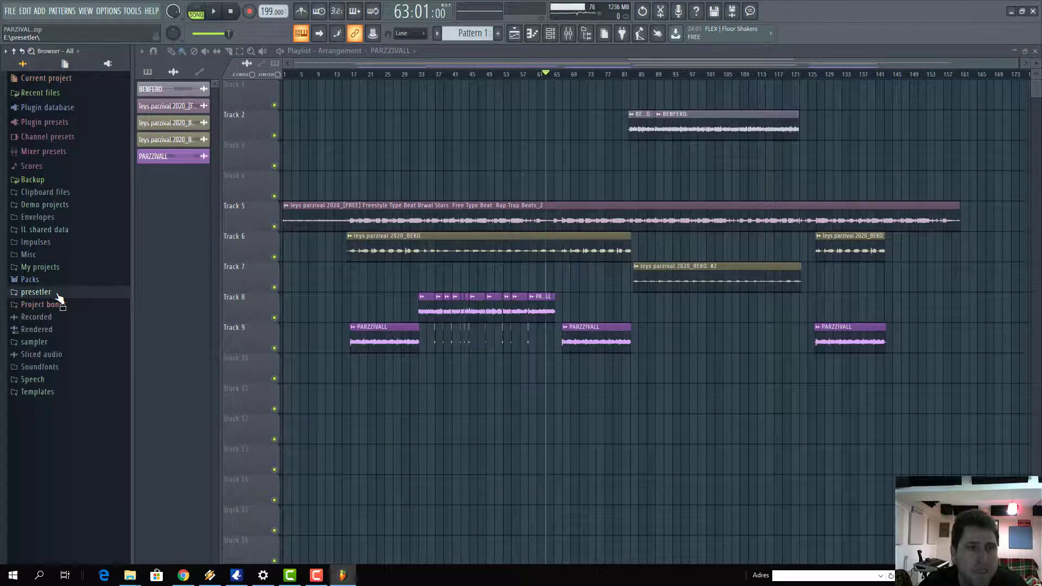
Step: Open the Bright Chops folder under sampler, screch, 91Vocals - Smoothies Fresh Vocal Chops, Vocal Loops
{"action": "left_click", "coordinate": [34, 342]}
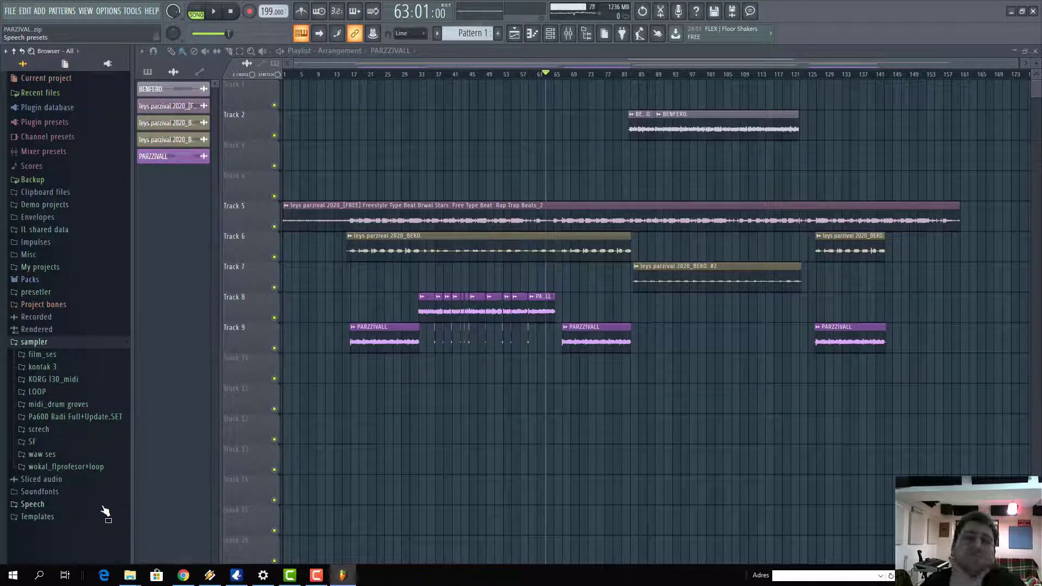
{"action": "left_click", "coordinate": [39, 429]}
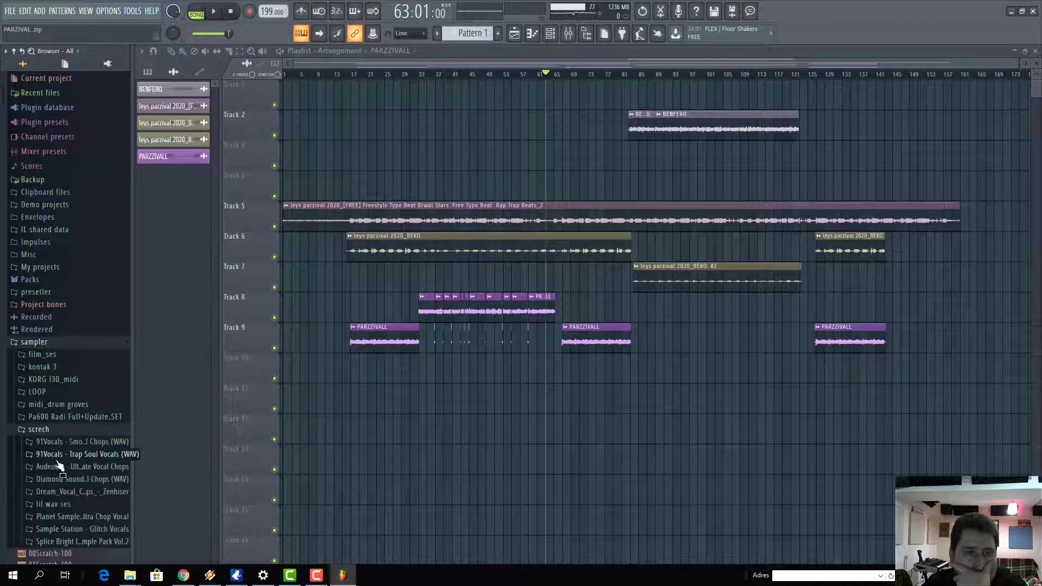
{"action": "scroll", "coordinate": [65, 461], "scroll_direction": "down", "scroll_amount": 3}
{"action": "left_click", "coordinate": [81, 373]}
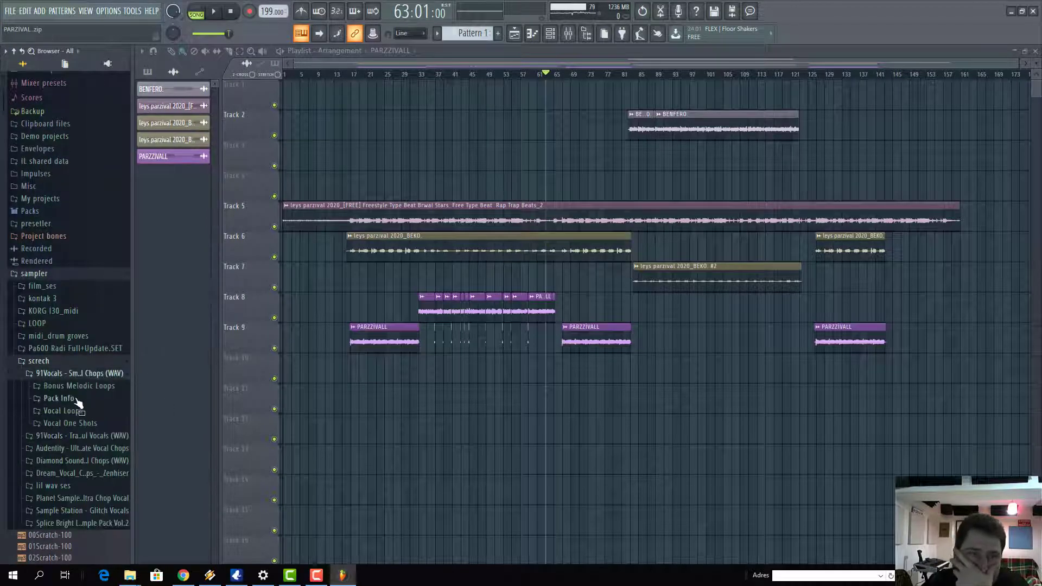
{"action": "left_click", "coordinate": [63, 411]}
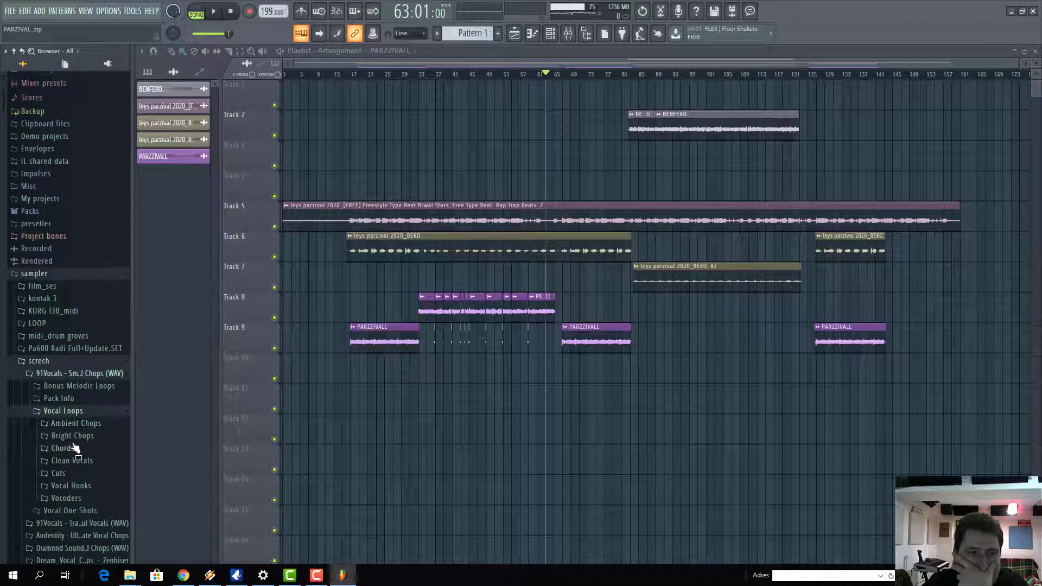
{"action": "left_click", "coordinate": [72, 438]}
Step: Widen the browser, preview the Twerk_Cuz and Witches vocal chops, and collapse the Bright Chops folder
{"action": "left_click", "coordinate": [89, 410]}
{"action": "left_click_drag", "start_coordinate": [132, 458], "coordinate": [184, 453]}
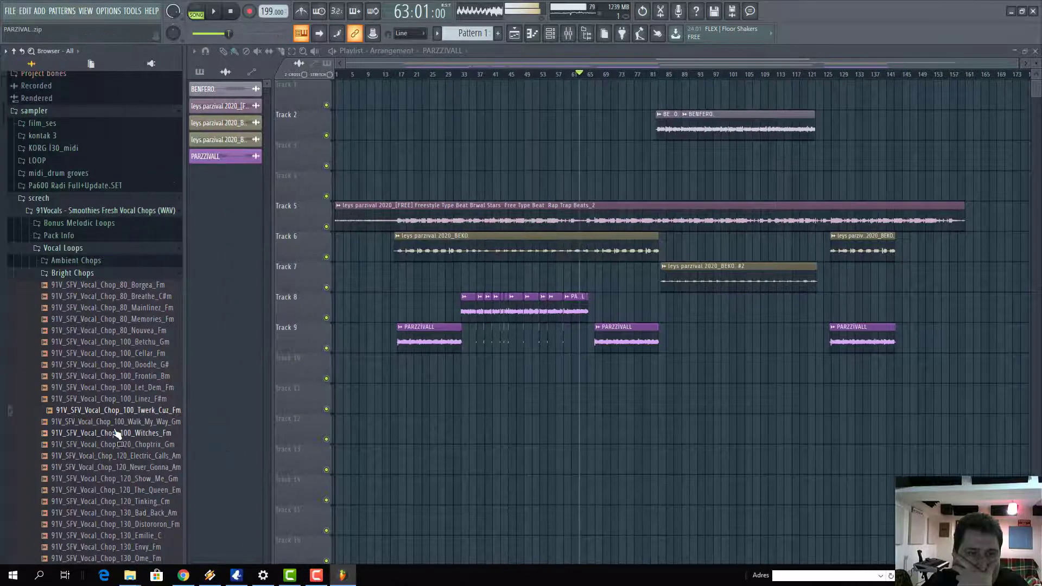
{"action": "left_click", "coordinate": [115, 433]}
{"action": "scroll", "coordinate": [121, 435], "scroll_direction": "down", "scroll_amount": 5}
{"action": "scroll", "coordinate": [142, 205], "scroll_direction": "up", "scroll_amount": 6}
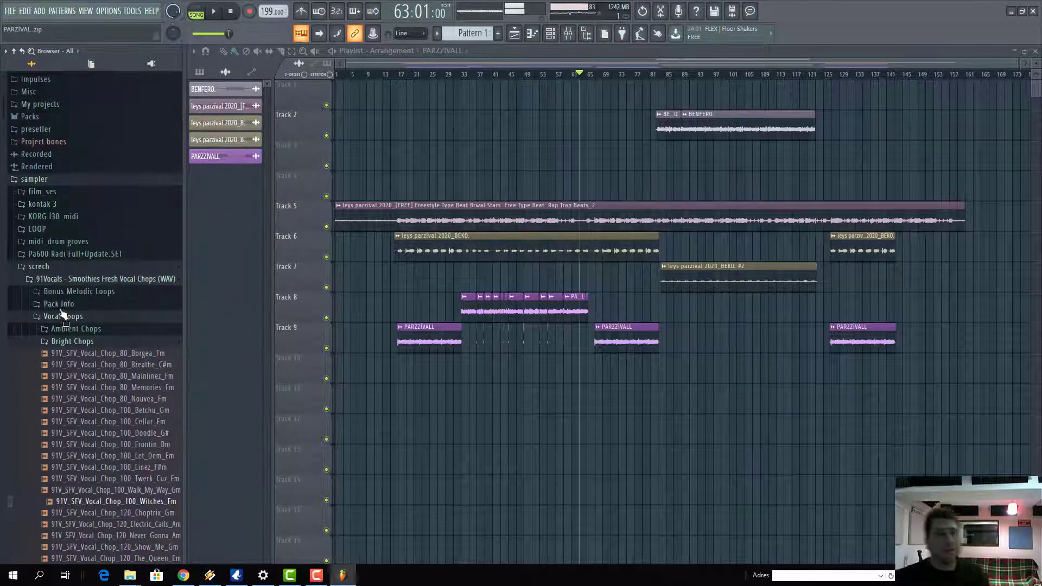
{"action": "left_click", "coordinate": [72, 342]}
{"action": "scroll", "coordinate": [87, 369], "scroll_direction": "down", "scroll_amount": 5}
{"action": "scroll", "coordinate": [98, 381], "scroll_direction": "up", "scroll_amount": 4}
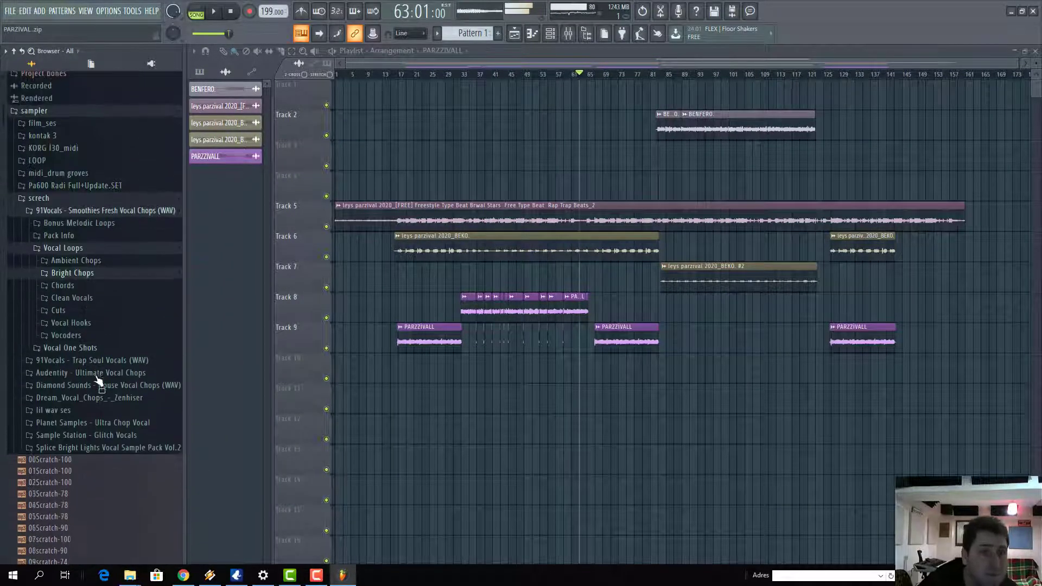
Step: Open the Vocoders folder, preview the Happenin_Arp_Am vocoder loop, and collapse the folder
{"action": "left_click", "coordinate": [76, 336]}
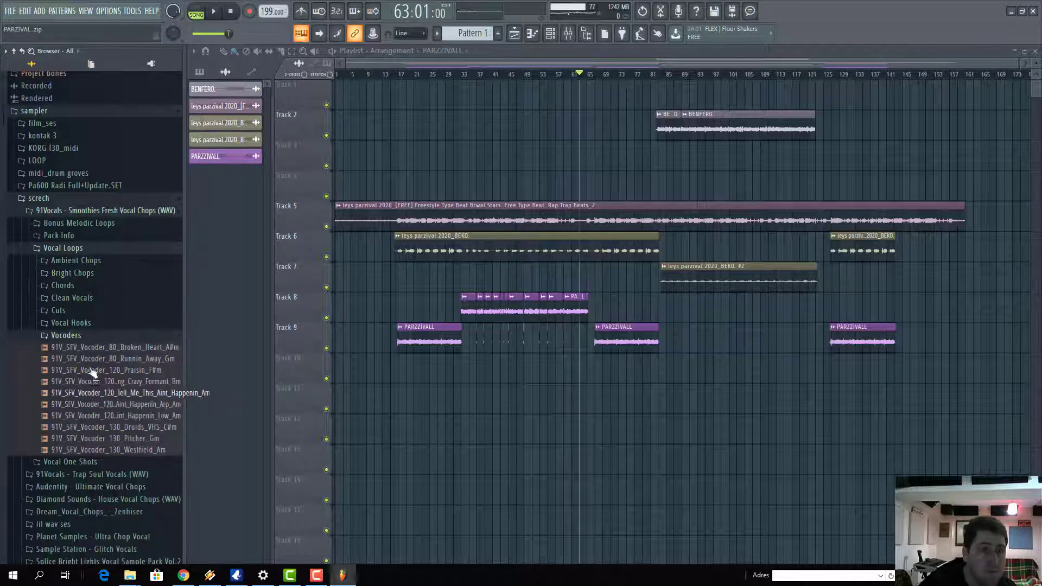
{"action": "left_click", "coordinate": [76, 336]}
{"action": "scroll", "coordinate": [112, 372], "scroll_direction": "down", "scroll_amount": 8}
{"action": "scroll", "coordinate": [123, 380], "scroll_direction": "up", "scroll_amount": 5}
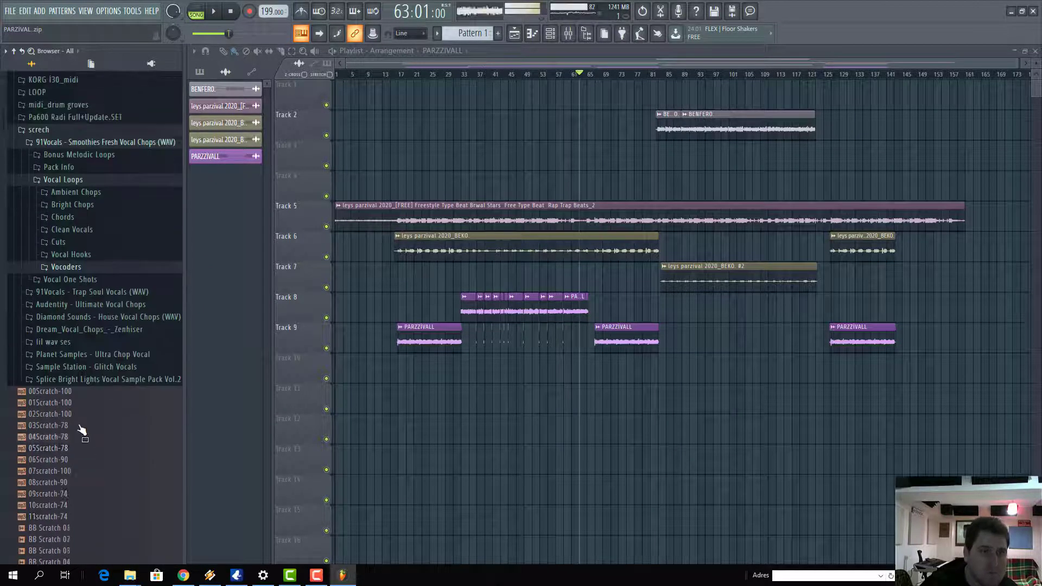
Step: Preview the 02Scratch-100, 03Scratch-78 and 01Scratch-100 samples in the screch folder
{"action": "left_click", "coordinate": [73, 414]}
{"action": "scroll", "coordinate": [70, 435], "scroll_direction": "down", "scroll_amount": 6}
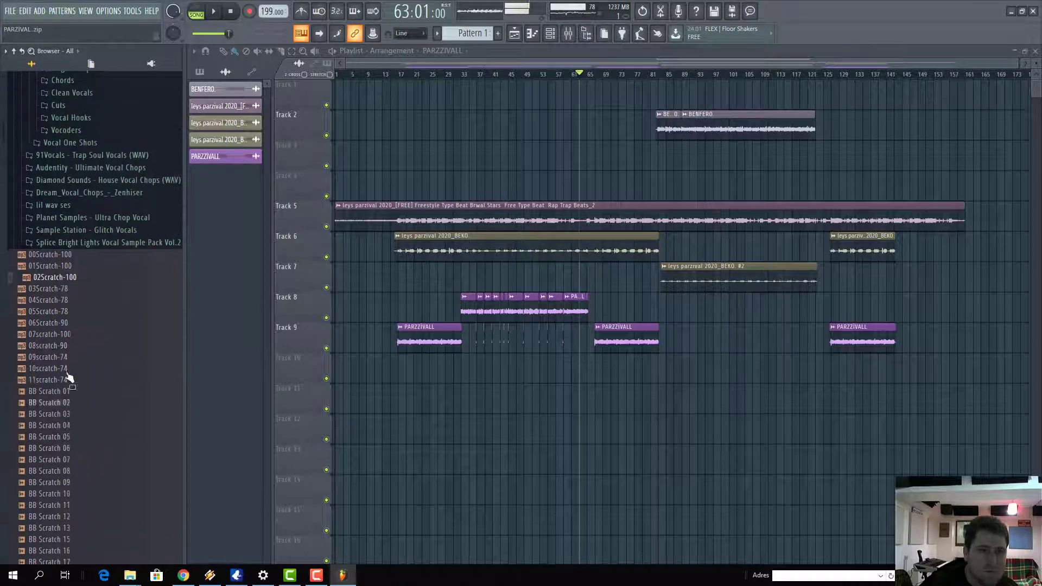
{"action": "key", "text": "Down"}
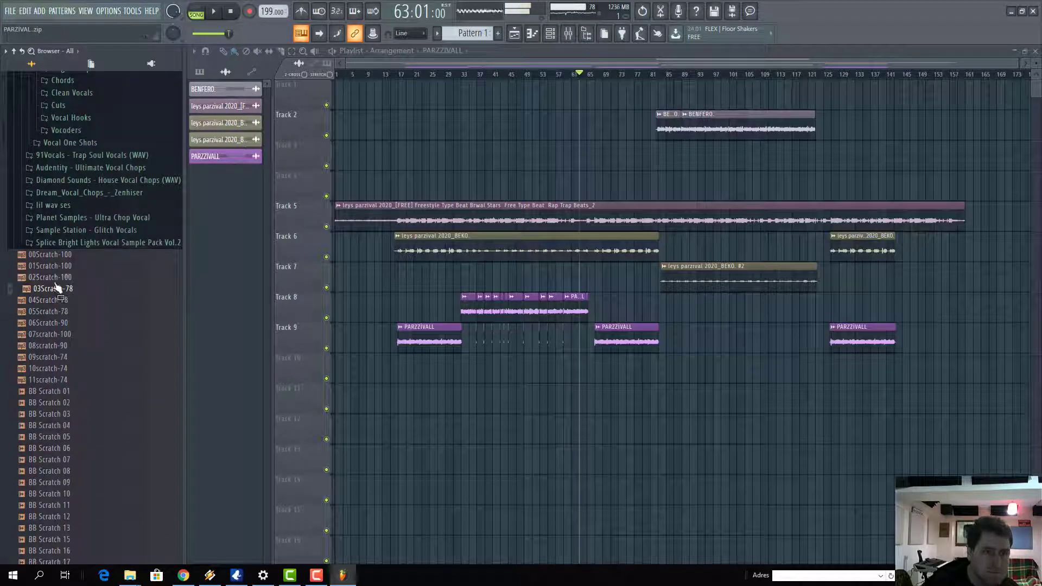
{"action": "left_click", "coordinate": [59, 277]}
{"action": "left_click", "coordinate": [54, 267]}
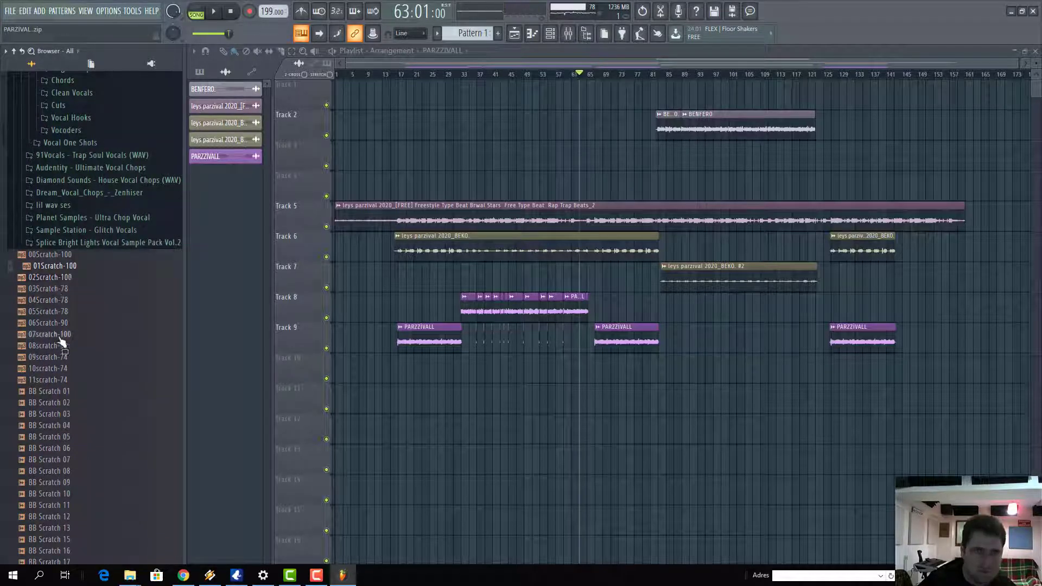
{"action": "scroll", "coordinate": [65, 353], "scroll_direction": "down", "scroll_amount": 4}
{"action": "scroll", "coordinate": [73, 342], "scroll_direction": "up", "scroll_amount": 6}
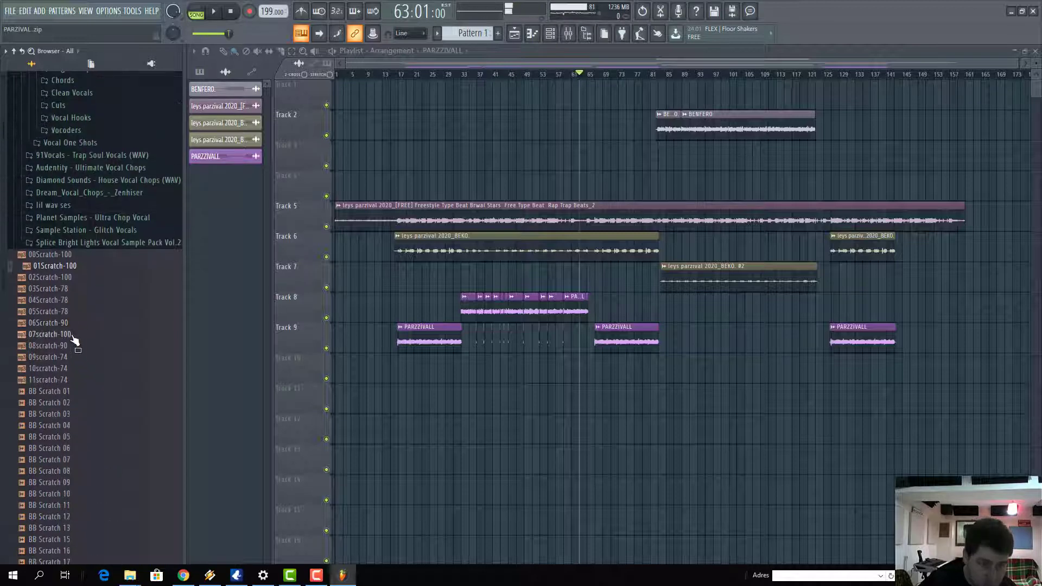
Step: Browse the remaining screch samples and expand the Splice Bright Lights Vocal Sample Pack Vol.2 folder
{"action": "scroll", "coordinate": [93, 372], "scroll_direction": "down", "scroll_amount": 15}
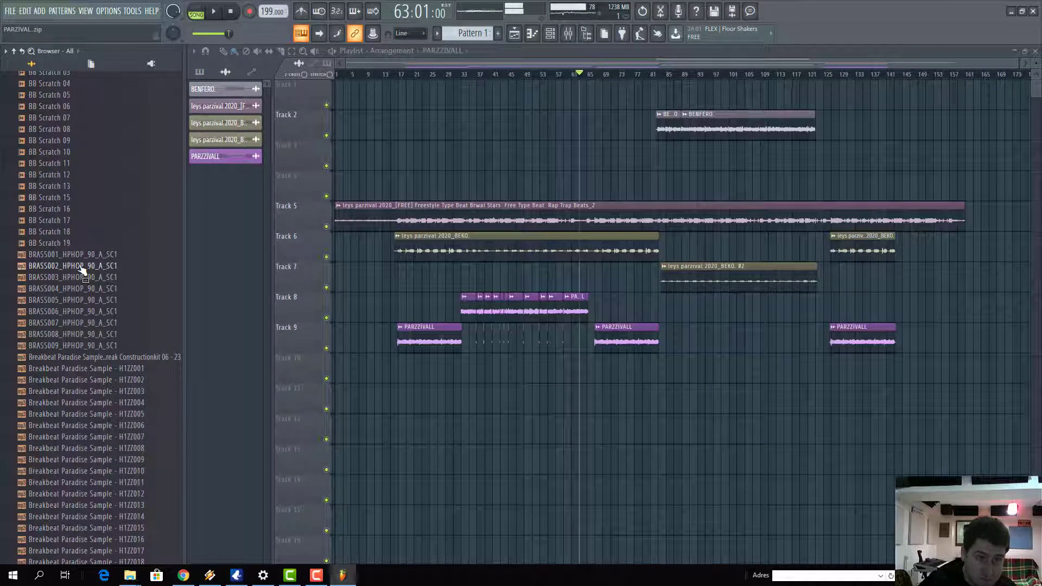
{"action": "scroll", "coordinate": [81, 261], "scroll_direction": "up", "scroll_amount": 6}
{"action": "left_click", "coordinate": [74, 233]}
{"action": "scroll", "coordinate": [100, 314], "scroll_direction": "up", "scroll_amount": 12}
{"action": "left_click", "coordinate": [92, 311]}
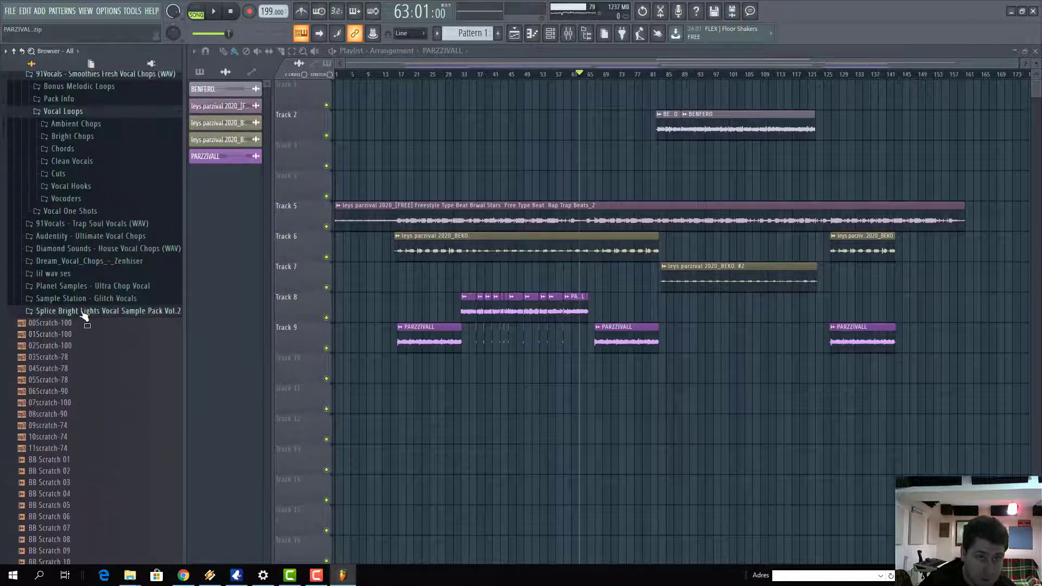
Step: Open the channel rack, review the plugins available to insert at the PARZZIVALL channel, and return to the browser folders
{"action": "left_click", "coordinate": [550, 35]}
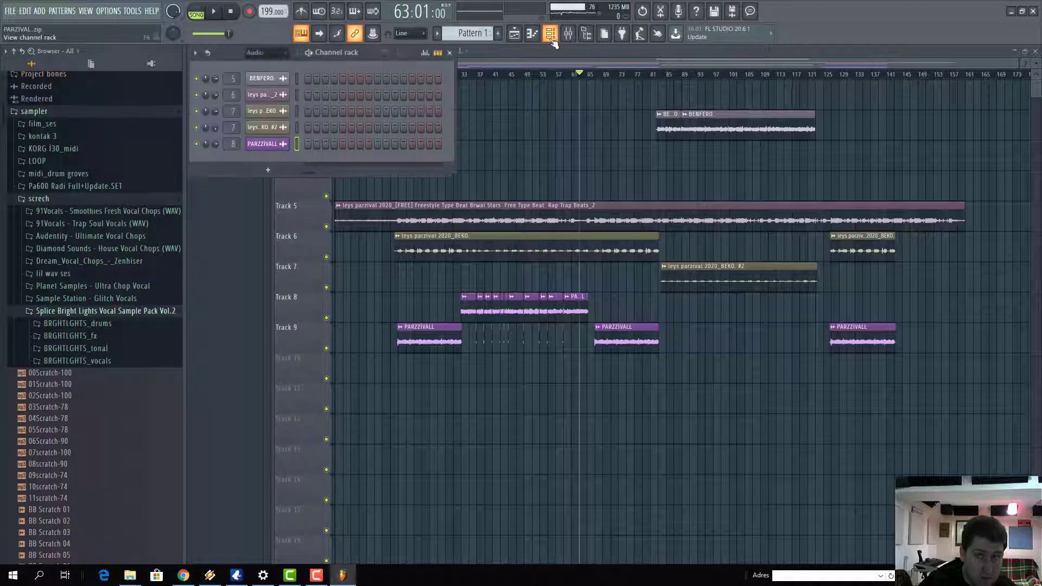
{"action": "right_click", "coordinate": [274, 147]}
{"action": "mouse_move", "coordinate": [320, 228]}
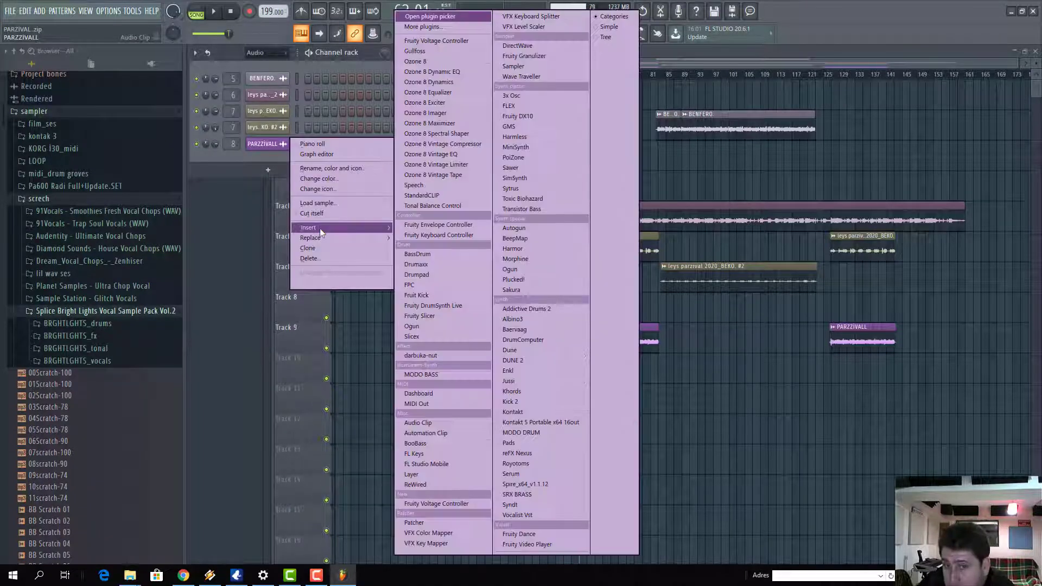
{"action": "left_click", "coordinate": [106, 210]}
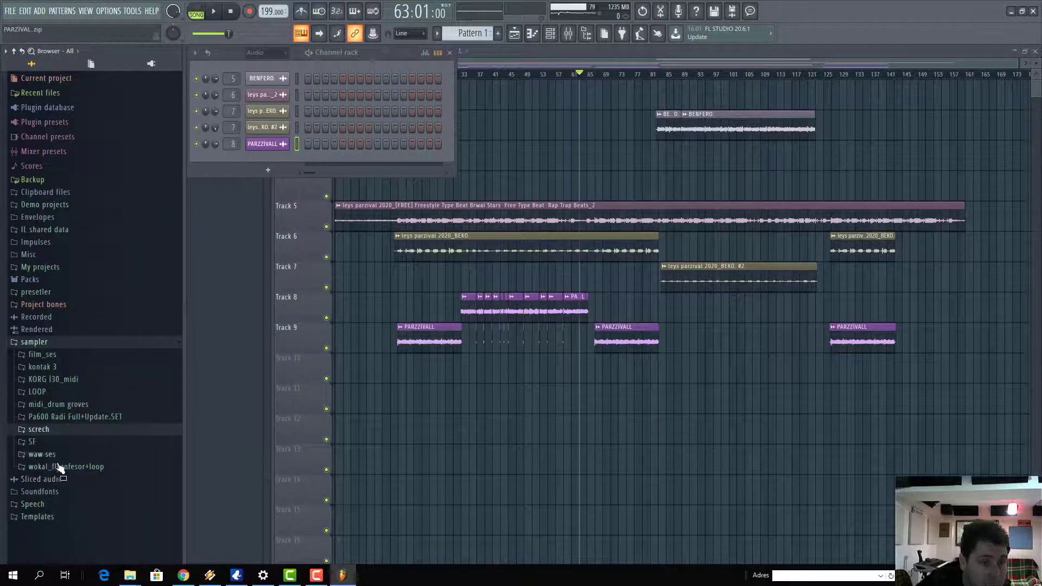
Step: Open the efekt folder under waw ses and preview the TRAPFORSERUM Zenhiser impact samples through 005 Impact 150bpm
{"action": "left_click", "coordinate": [42, 454]}
{"action": "left_click", "coordinate": [45, 468]}
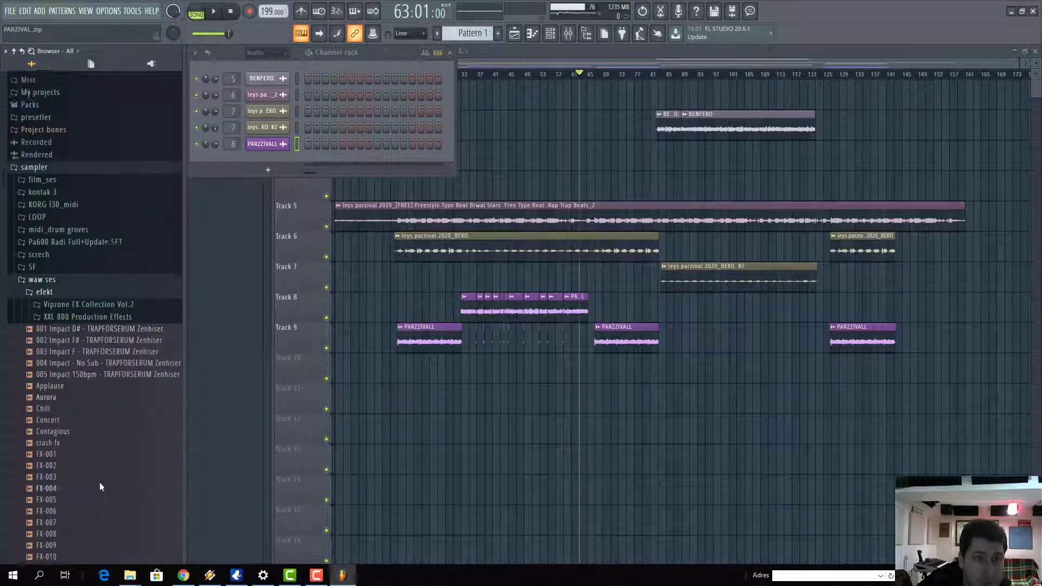
{"action": "scroll", "coordinate": [99, 487], "scroll_direction": "down", "scroll_amount": 2}
{"action": "left_click_drag", "start_coordinate": [89, 310], "coordinate": [111, 326]}
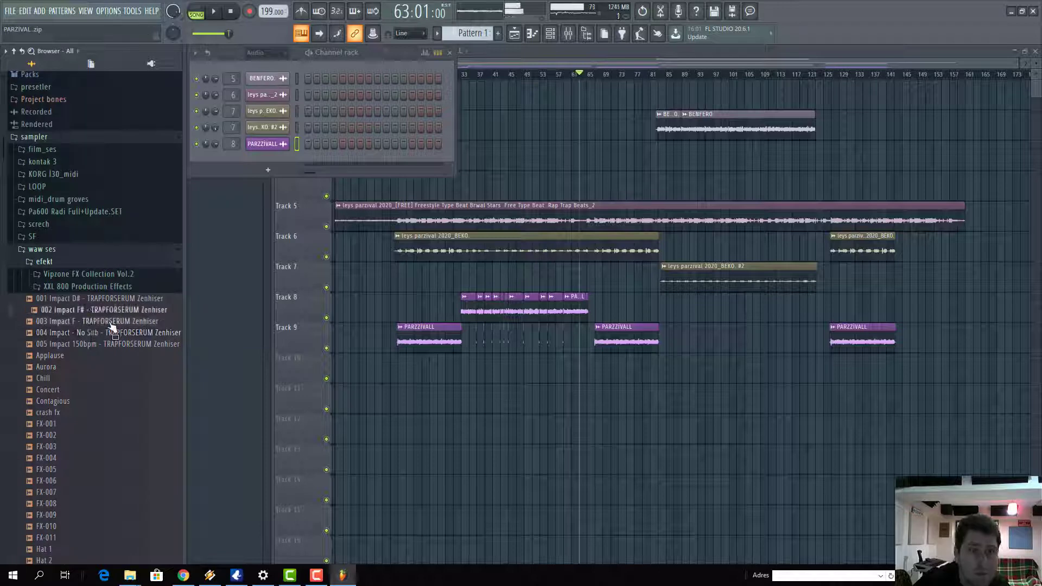
{"action": "left_click", "coordinate": [95, 322]}
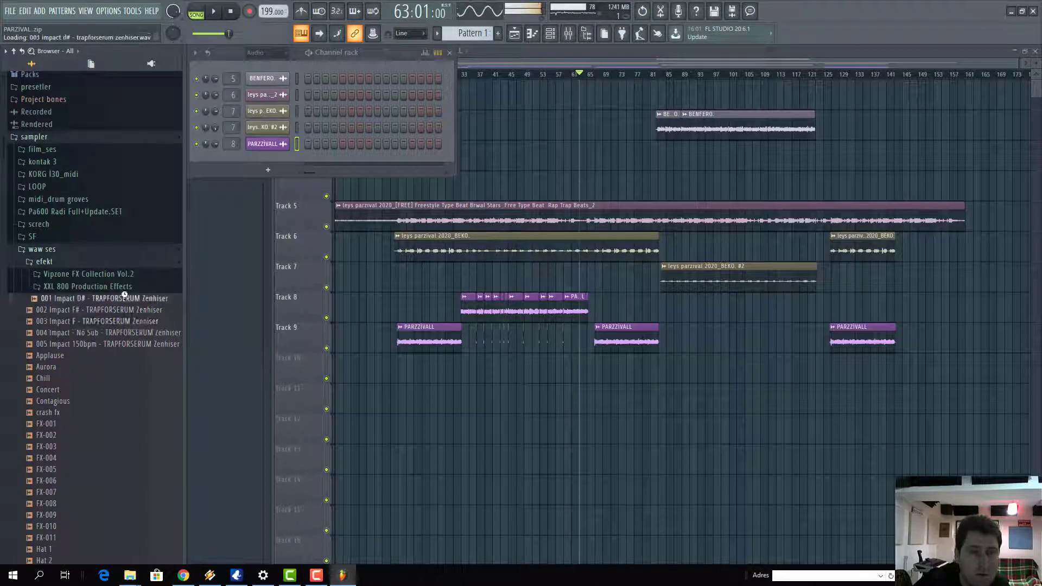
{"action": "left_click", "coordinate": [115, 333]}
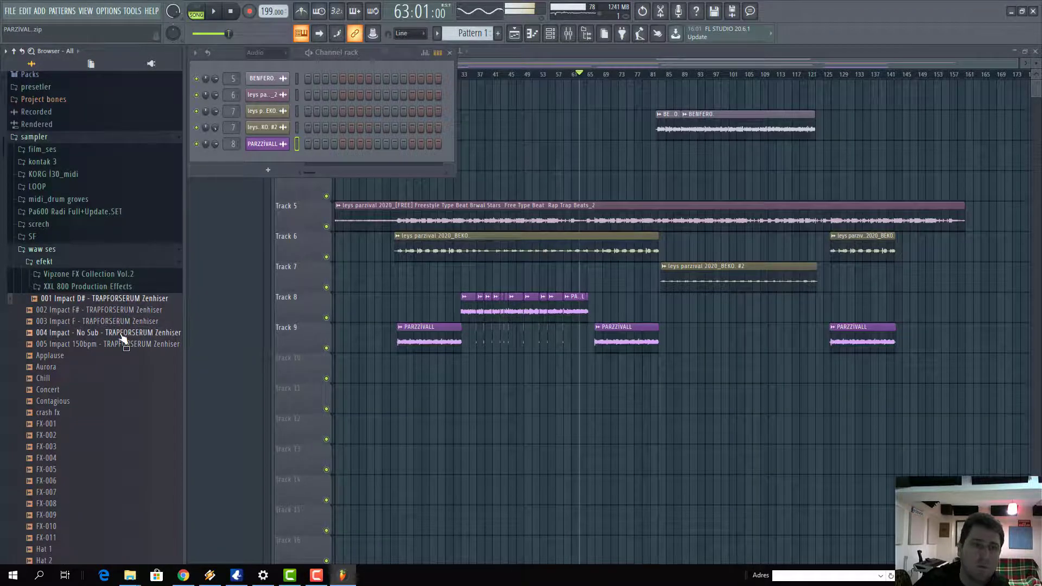
{"action": "left_click", "coordinate": [62, 346]}
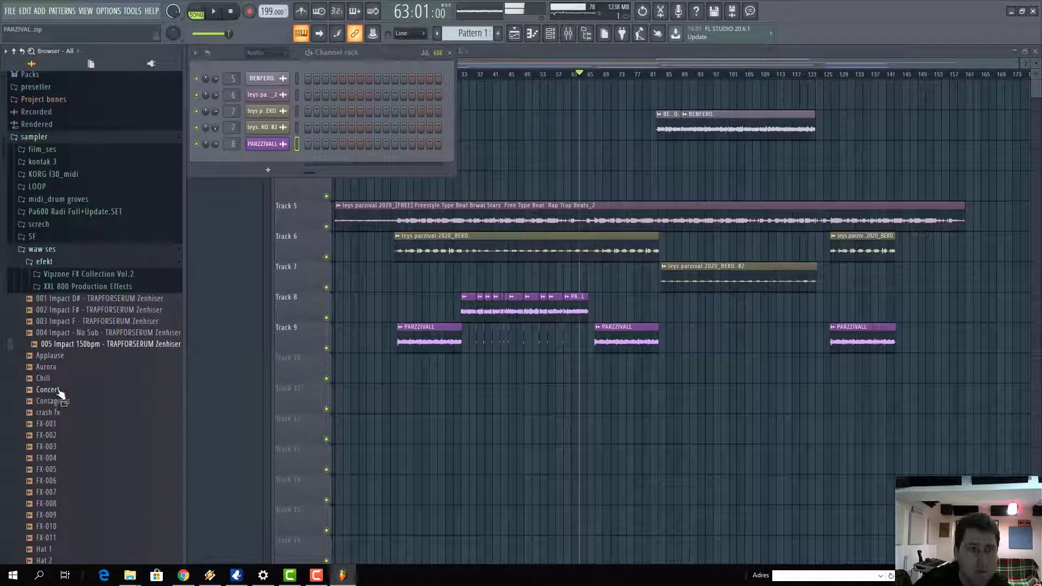
Step: Find the VEC1 FX samples in the efekt folder and preview VEC1 FX 055 and VEC1 FX 056
{"action": "scroll", "coordinate": [61, 391], "scroll_direction": "down", "scroll_amount": 3}
{"action": "scroll", "coordinate": [58, 377], "scroll_direction": "down", "scroll_amount": 2}
{"action": "scroll", "coordinate": [62, 369], "scroll_direction": "up", "scroll_amount": 5}
{"action": "scroll", "coordinate": [81, 389], "scroll_direction": "down", "scroll_amount": 3}
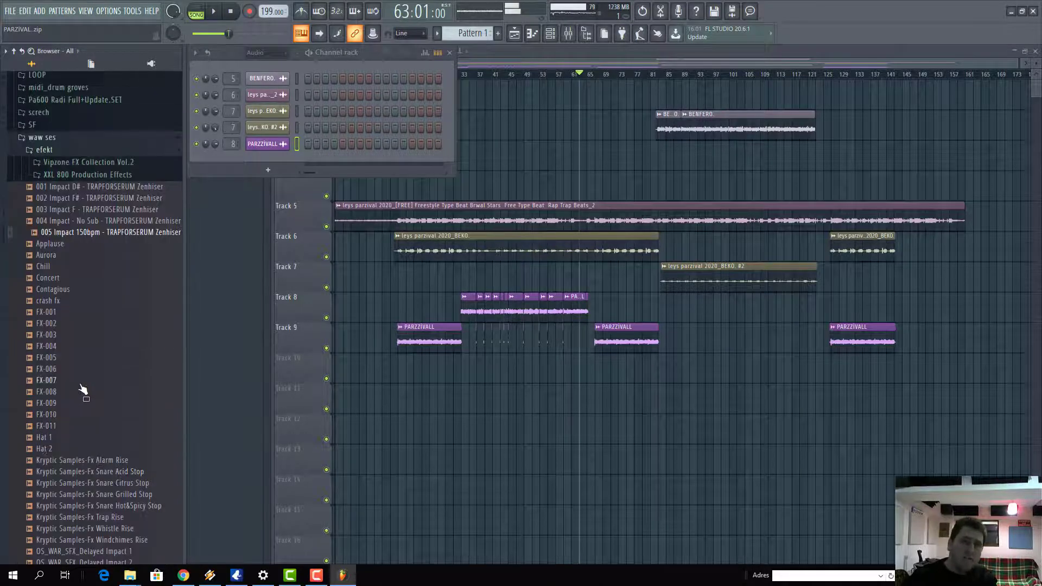
{"action": "scroll", "coordinate": [81, 394], "scroll_direction": "down", "scroll_amount": 15}
{"action": "left_click", "coordinate": [49, 299]}
{"action": "left_click", "coordinate": [58, 310]}
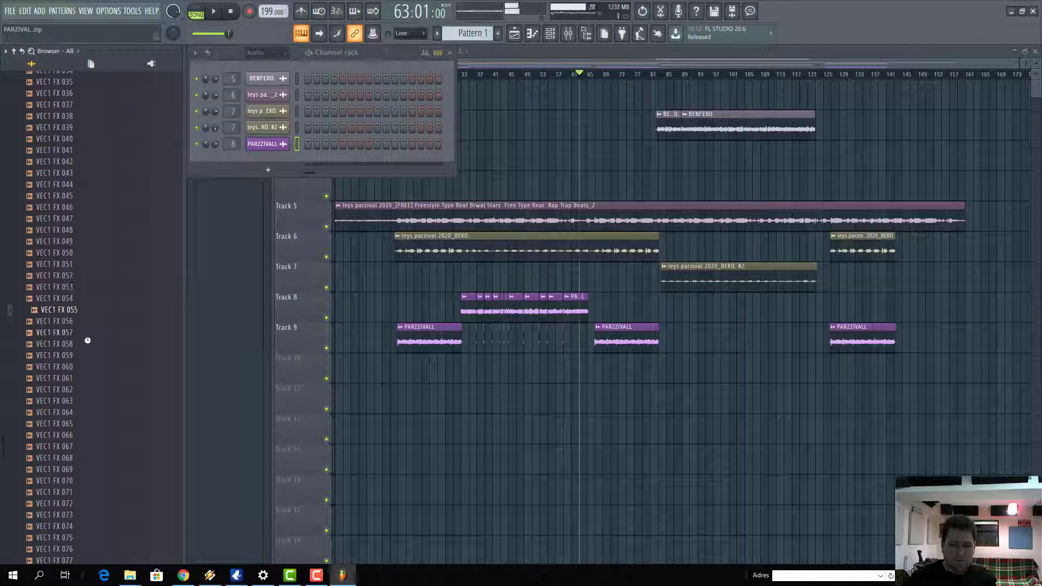
{"action": "key", "text": "Down"}
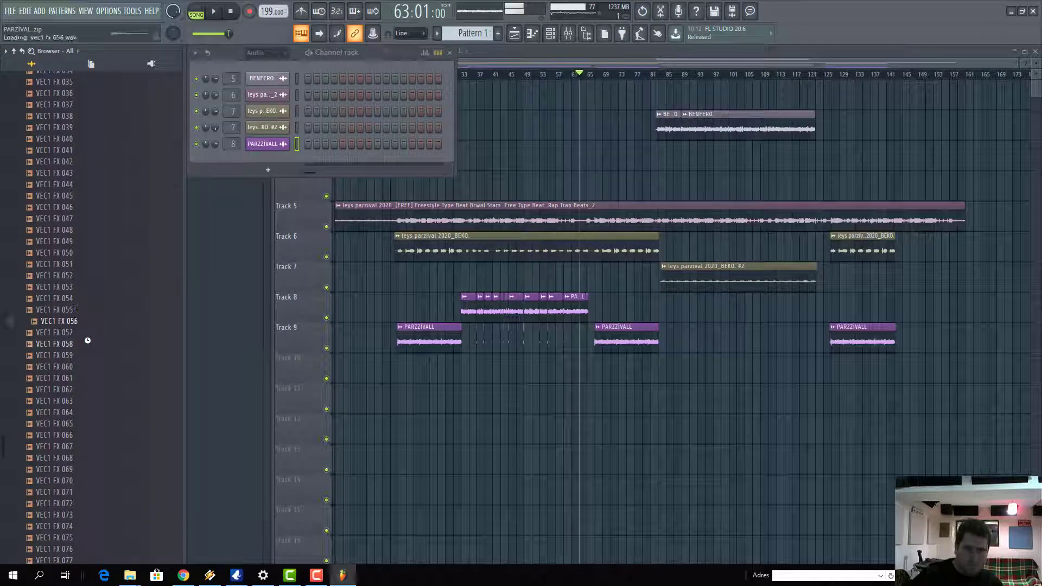
Step: Place the VEC1 FX 055 sample on Track 10 of the playlist at bar 65
{"action": "left_click_drag", "start_coordinate": [523, 380], "coordinate": [588, 363]}
{"action": "scroll", "coordinate": [646, 387], "scroll_direction": "up", "scroll_amount": 3}
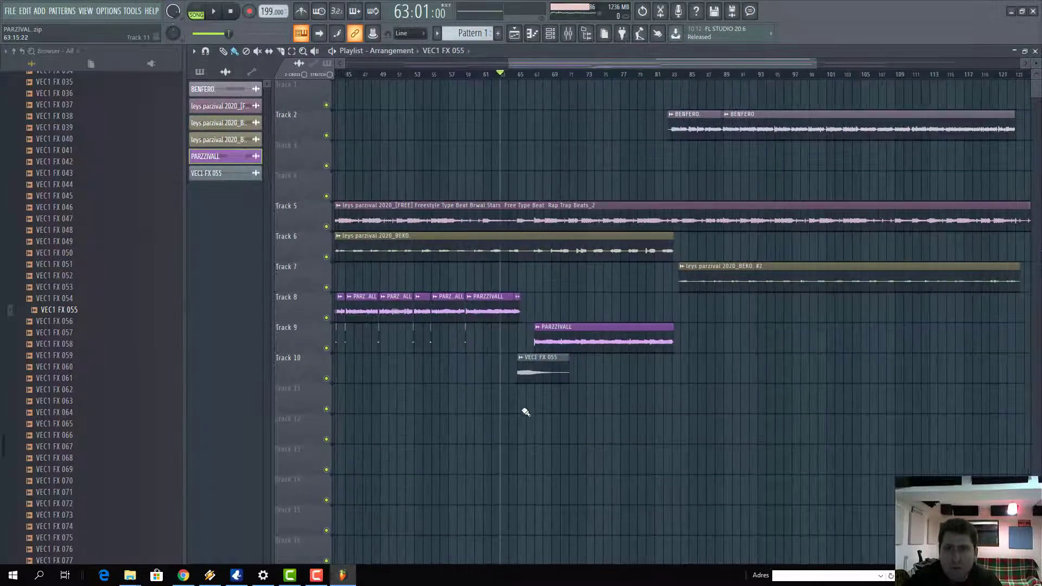
{"action": "scroll", "coordinate": [555, 413], "scroll_direction": "up", "scroll_amount": 2, "text": "ctrl"}
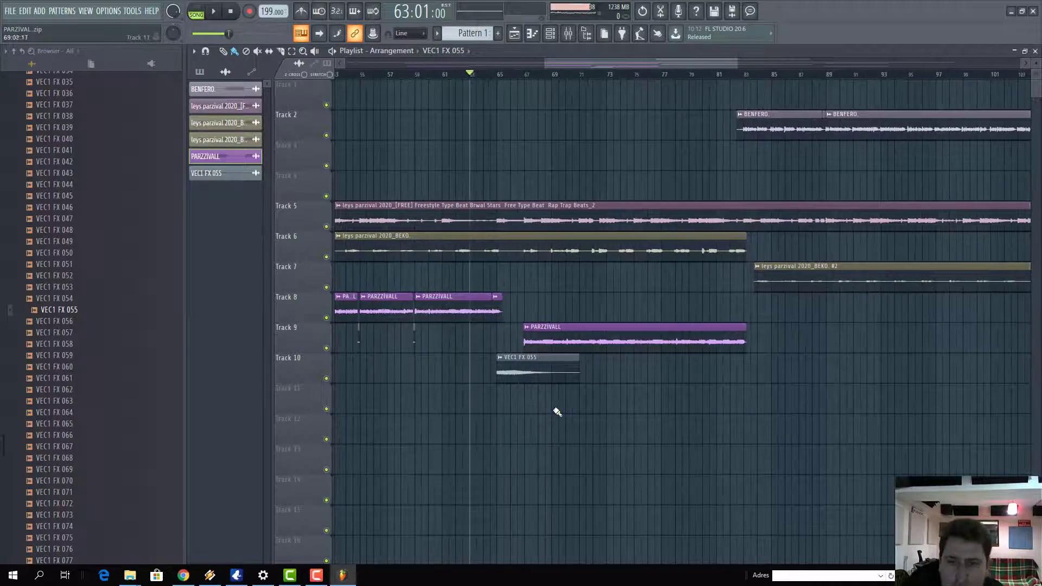
Step: Set the fade-out of the VEC1 FX 055 sample on Track 10 to 62% in its channel settings
{"action": "double_click", "coordinate": [528, 372]}
{"action": "left_click_drag", "start_coordinate": [340, 104], "coordinate": [325, 138]}
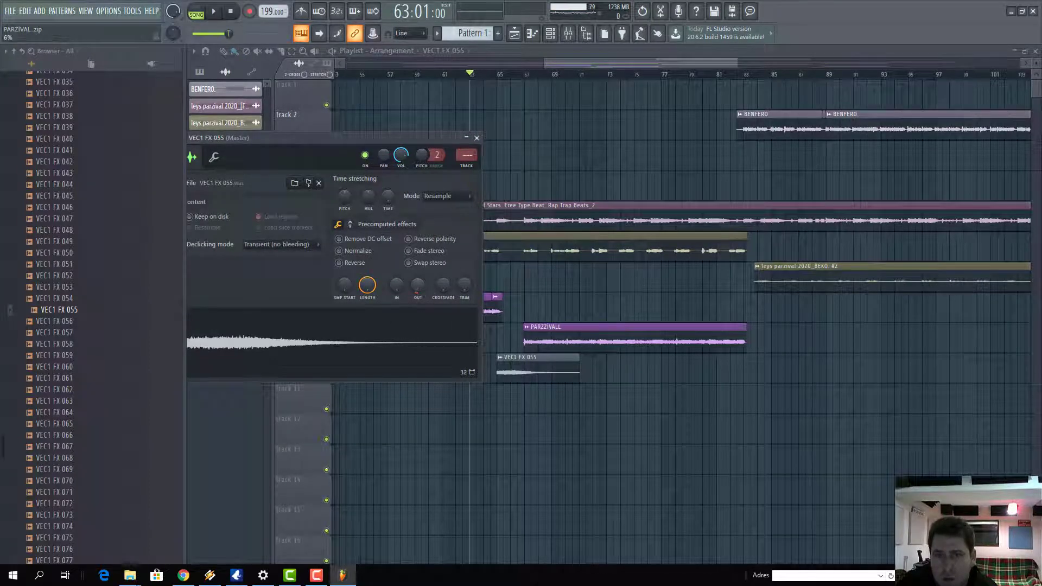
{"action": "left_click_drag", "start_coordinate": [418, 285], "coordinate": [418, 272]}
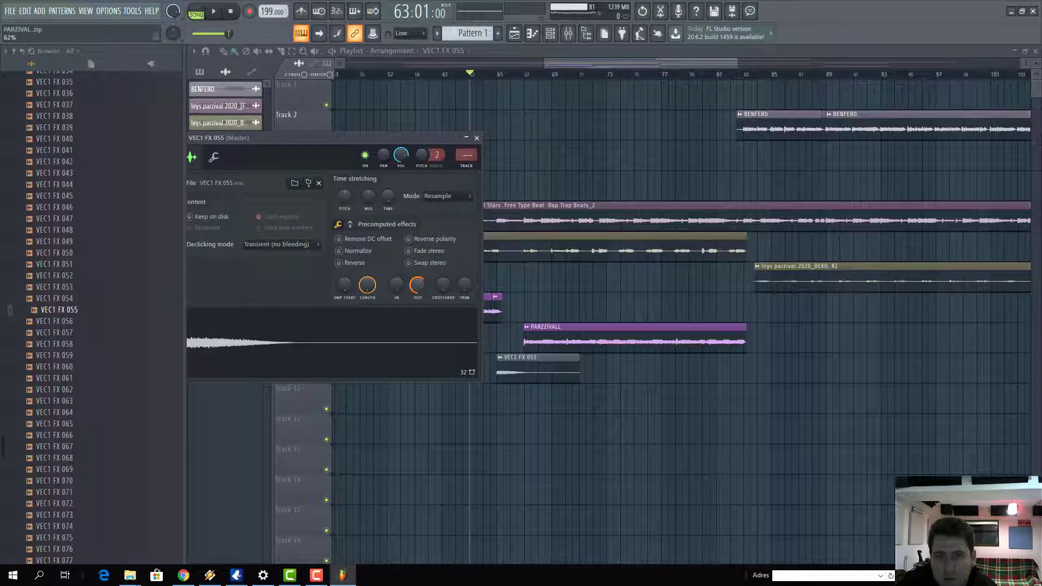
{"action": "left_click_drag", "start_coordinate": [371, 142], "coordinate": [960, 157]}
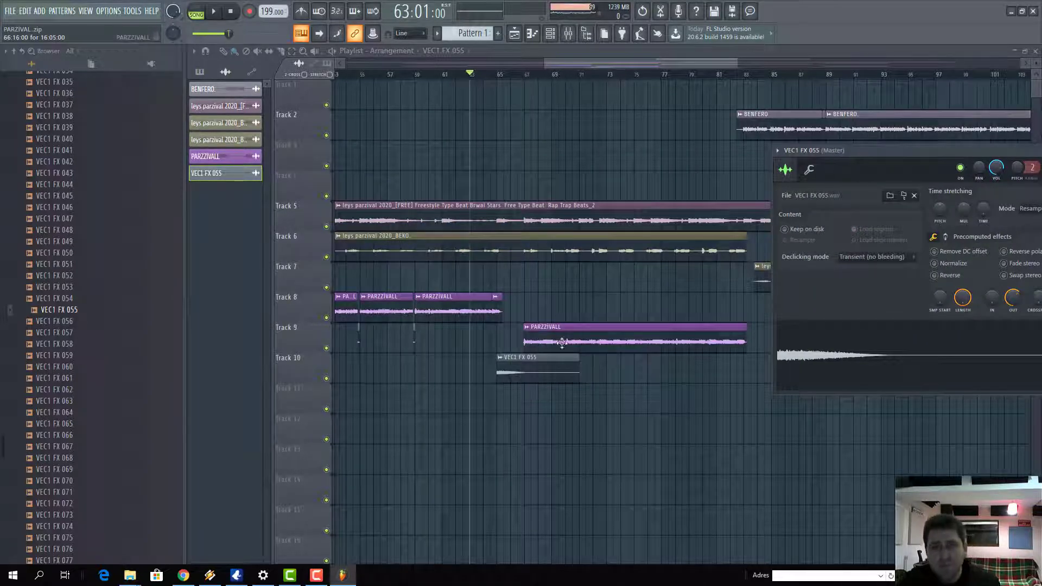
{"action": "left_click_drag", "start_coordinate": [921, 151], "coordinate": [765, 139]}
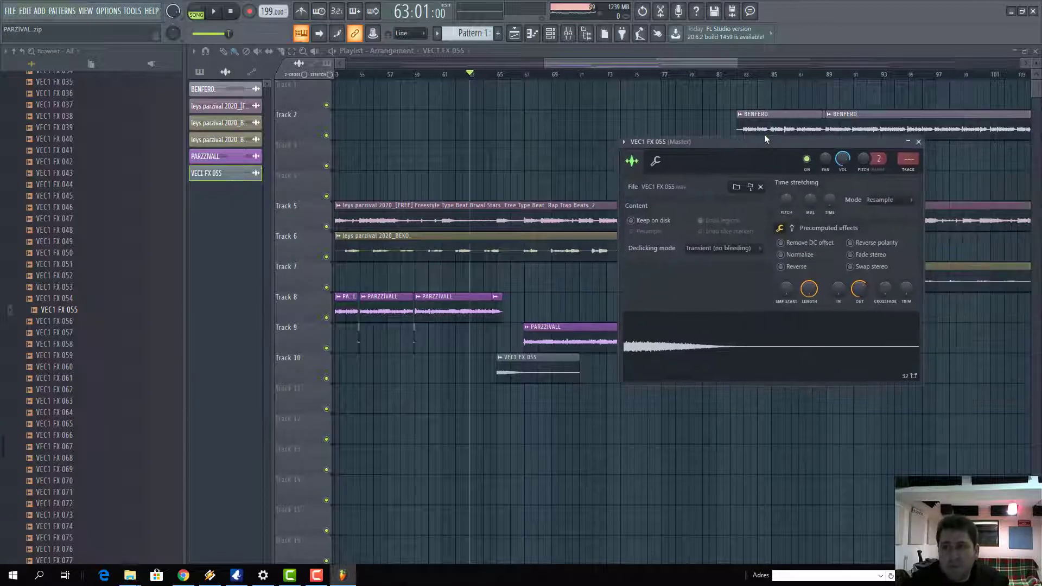
{"action": "left_click", "coordinate": [919, 142]}
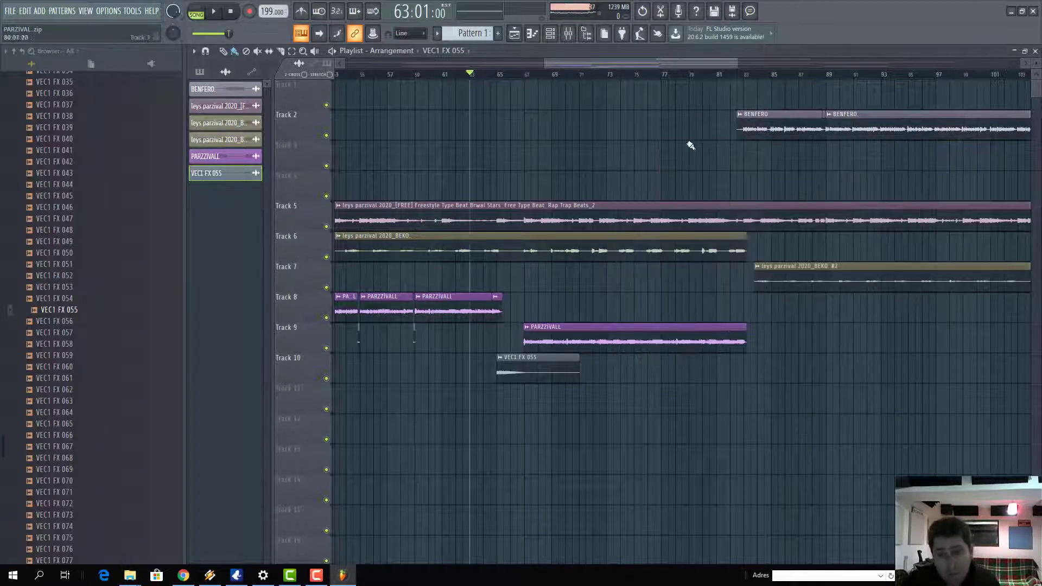
Step: Play the arrangement through the VEC1 FX 055 clip on Track 10 and check the sample's channel settings
{"action": "key", "text": "space"}
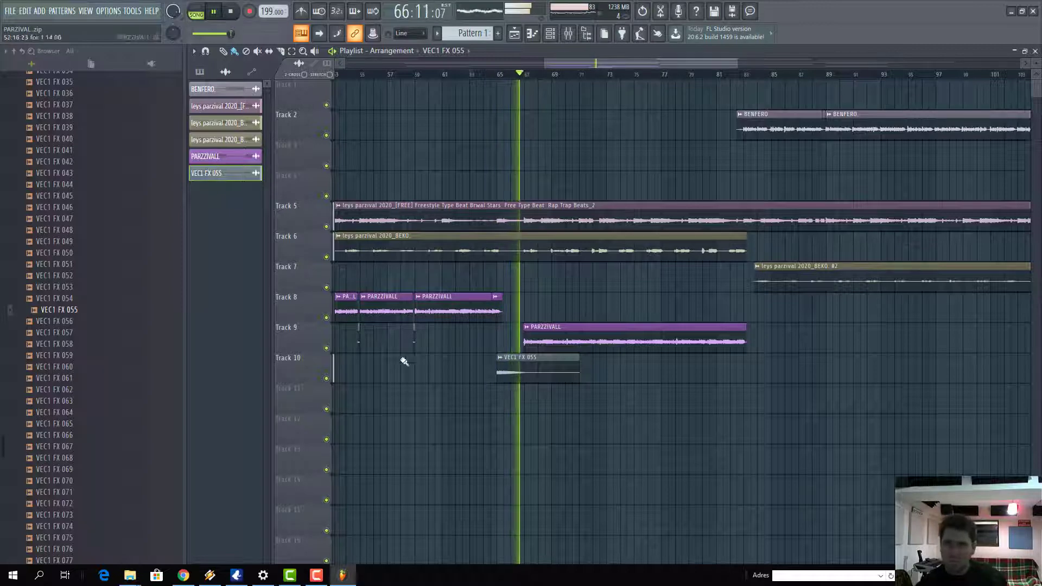
{"action": "key", "text": "space"}
{"action": "key", "text": "space"}
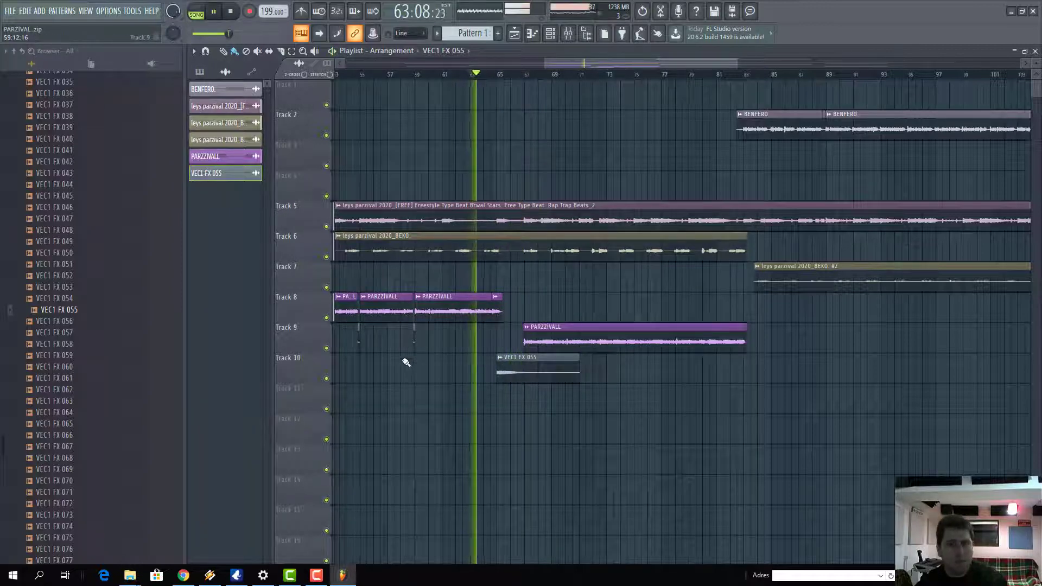
{"action": "scroll", "coordinate": [374, 347], "scroll_direction": "up", "scroll_amount": 1, "text": "ctrl"}
{"action": "scroll", "coordinate": [378, 352], "scroll_direction": "up", "scroll_amount": 1, "text": "ctrl"}
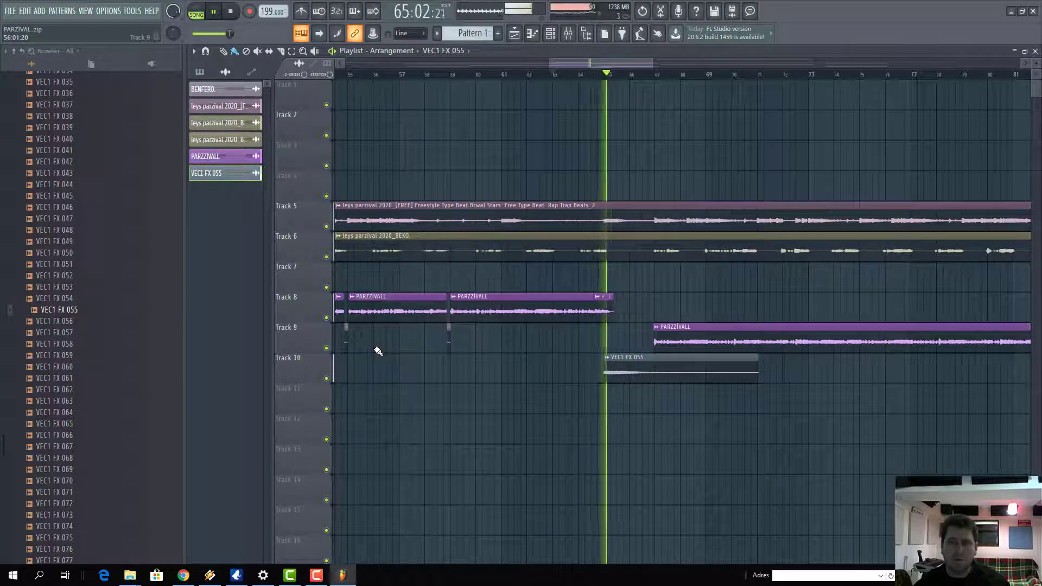
{"action": "double_click", "coordinate": [666, 369]}
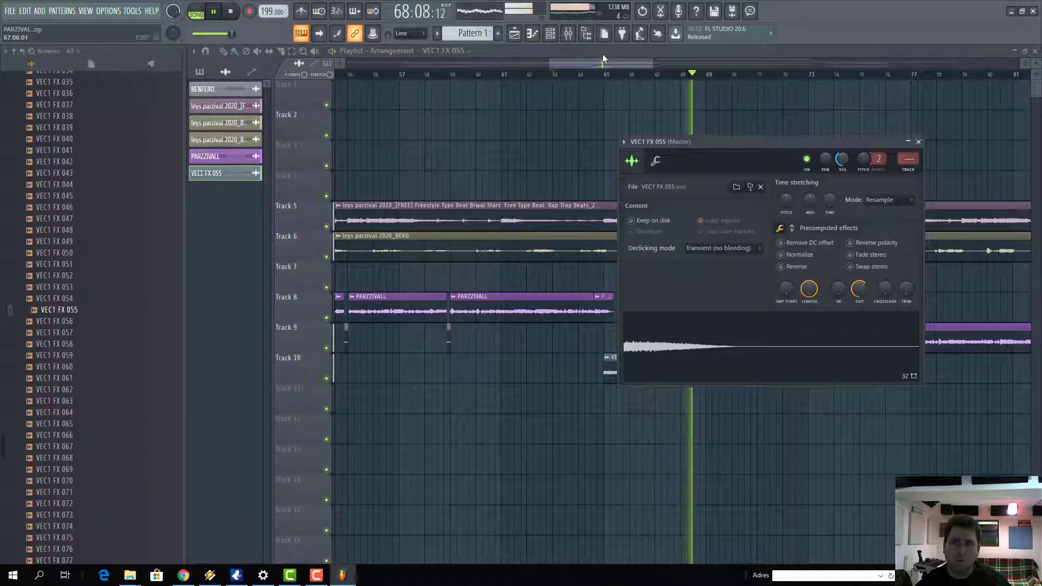
{"action": "key", "text": "Escape"}
Step: Replay the arrangement from just before bar 65 to check how the VEC1 FX 055 clip comes in
{"action": "key", "text": "space"}
{"action": "left_click", "coordinate": [598, 72]}
{"action": "key", "text": "space"}
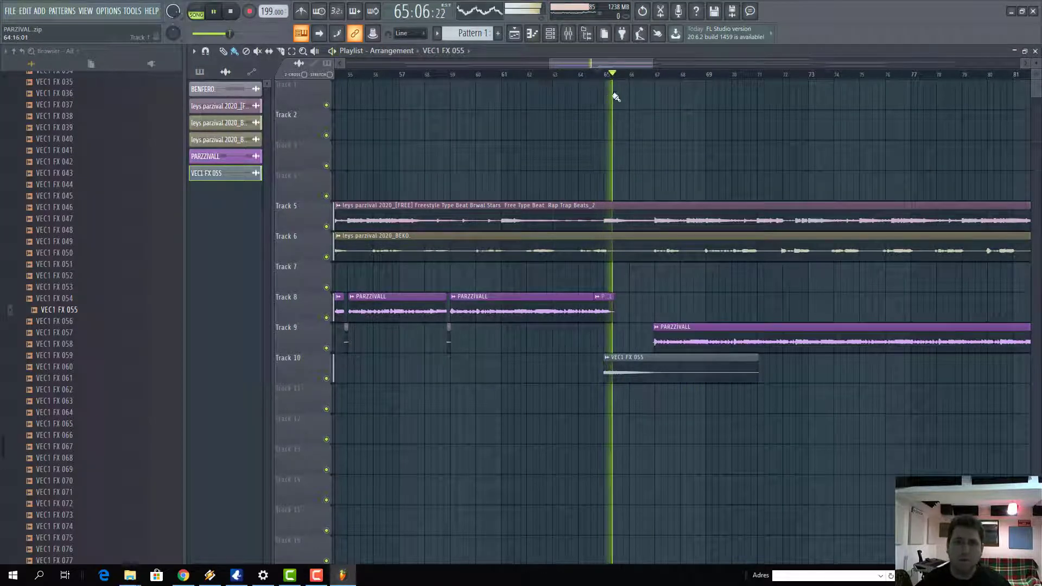
{"action": "key", "text": "space"}
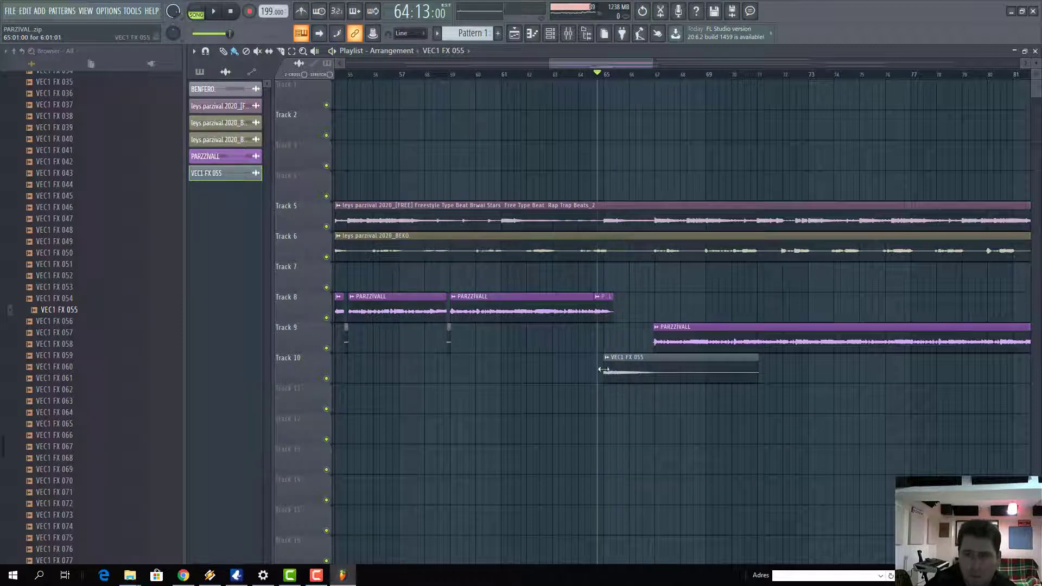
{"action": "mouse_move", "coordinate": [621, 373]}
{"action": "left_mouse_down"}
{"action": "mouse_move", "coordinate": [640, 373]}
{"action": "mouse_move", "coordinate": [614, 373]}
{"action": "left_mouse_up"}
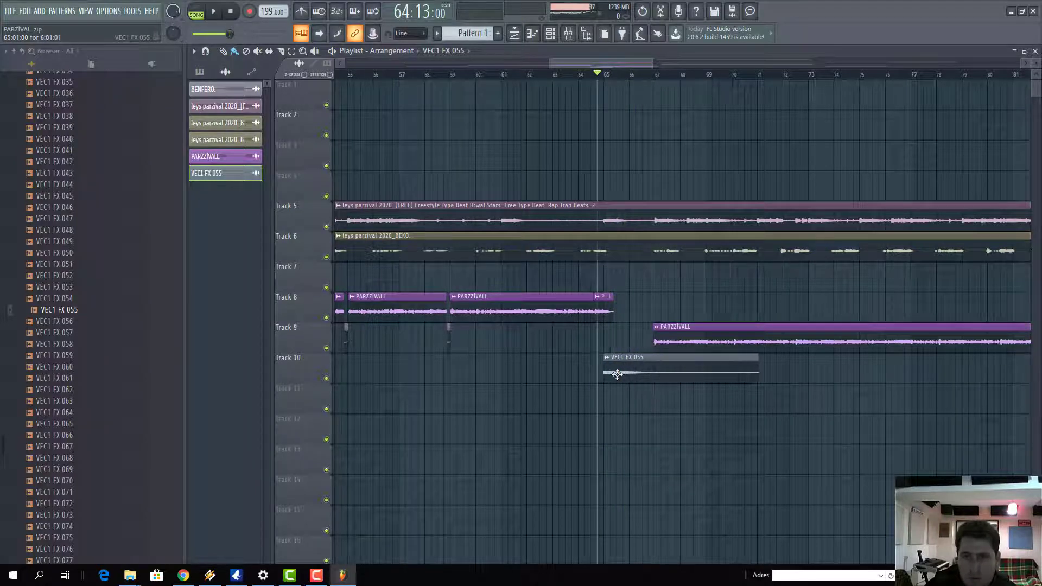
{"action": "key", "text": "space"}
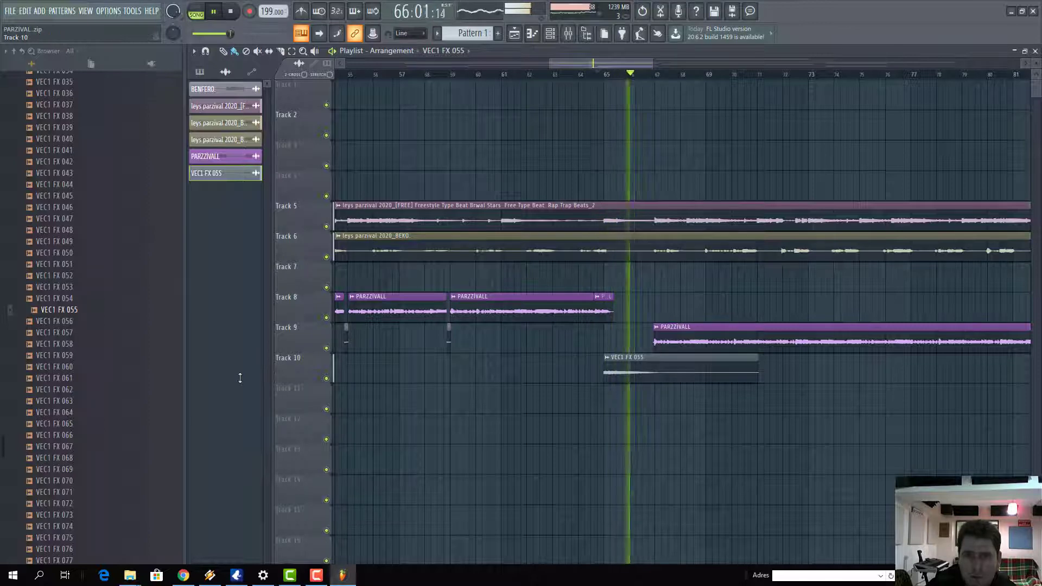
Step: Play the arrangement from bar 61 while reviewing the audio device and buffer settings
{"action": "left_click", "coordinate": [508, 75]}
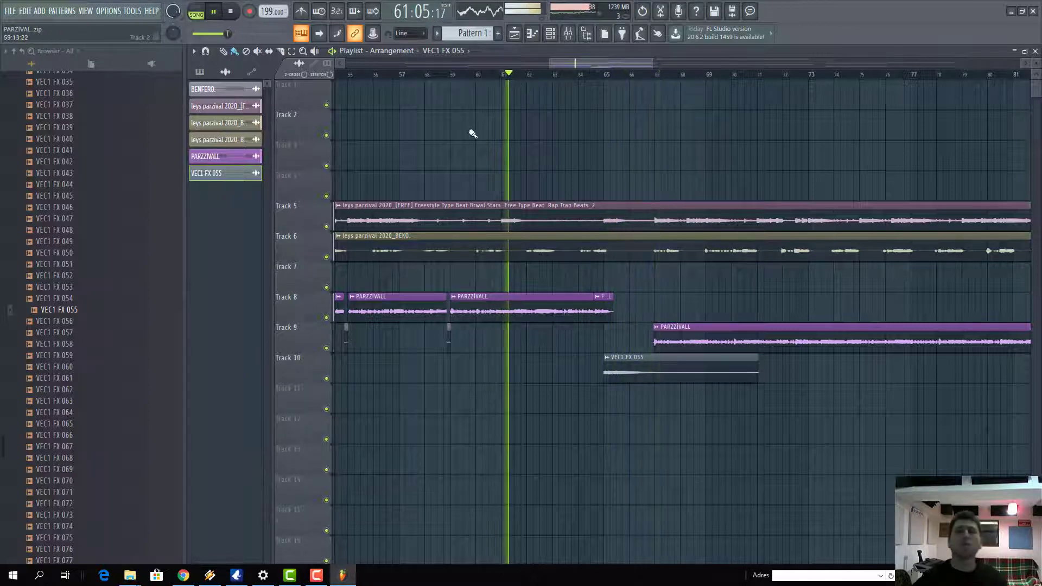
{"action": "left_click", "coordinate": [108, 12]}
{"action": "left_click", "coordinate": [130, 51]}
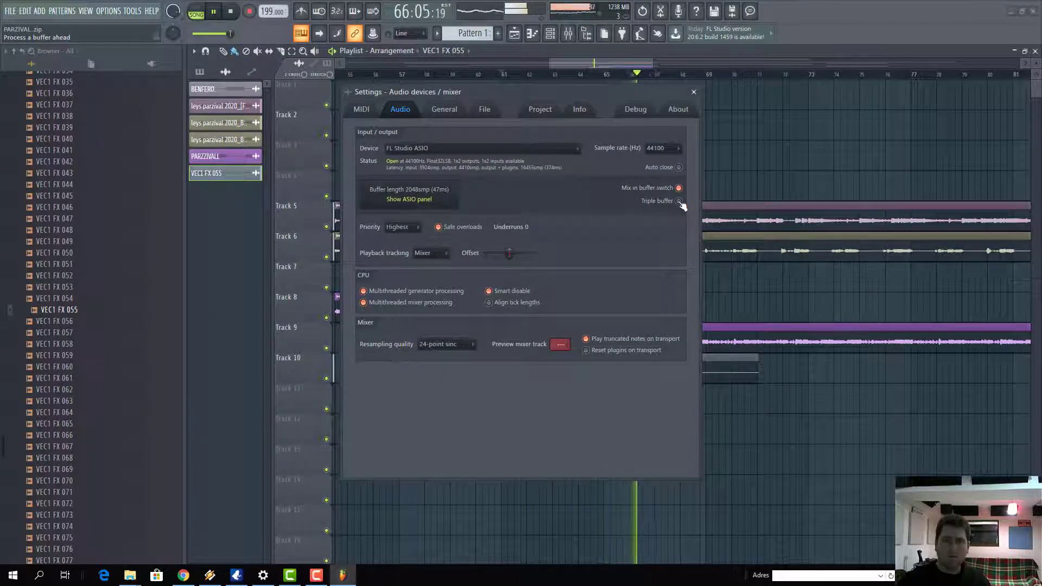
{"action": "left_click", "coordinate": [695, 92]}
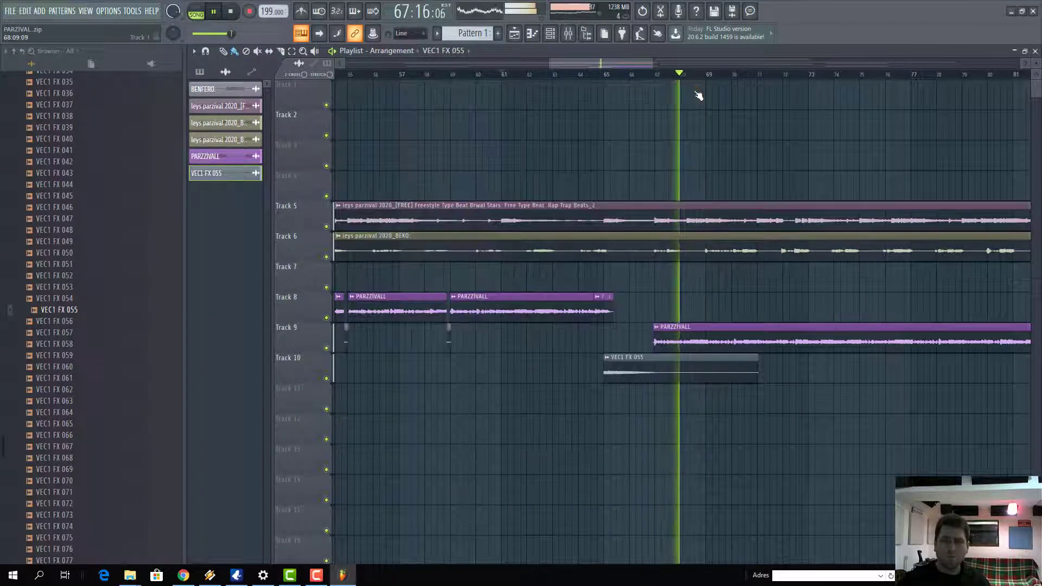
{"action": "key", "text": "space"}
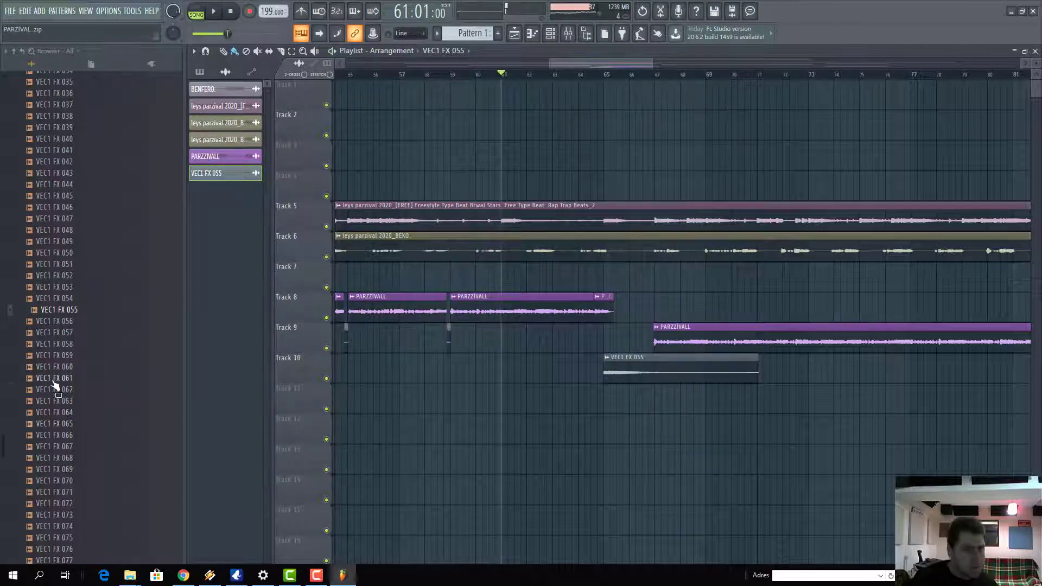
Step: Preview VEC1 FX 085 and the Vox samples through Vox (Ooh) at the end of the efekt folder
{"action": "scroll", "coordinate": [65, 402], "scroll_direction": "down", "scroll_amount": 4}
{"action": "left_click", "coordinate": [57, 380]}
{"action": "scroll", "coordinate": [76, 410], "scroll_direction": "down", "scroll_amount": 2}
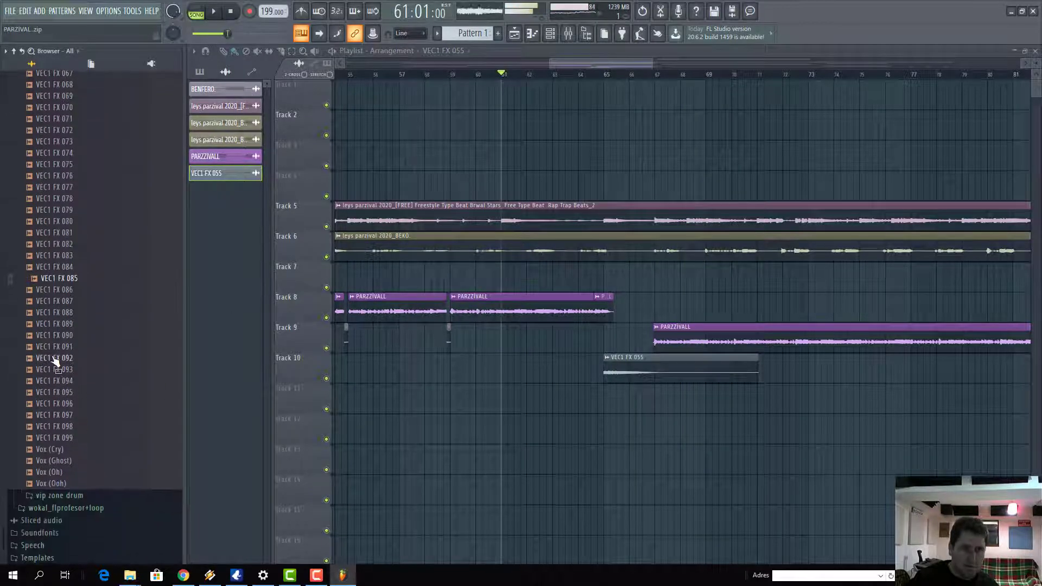
{"action": "left_click", "coordinate": [53, 359]}
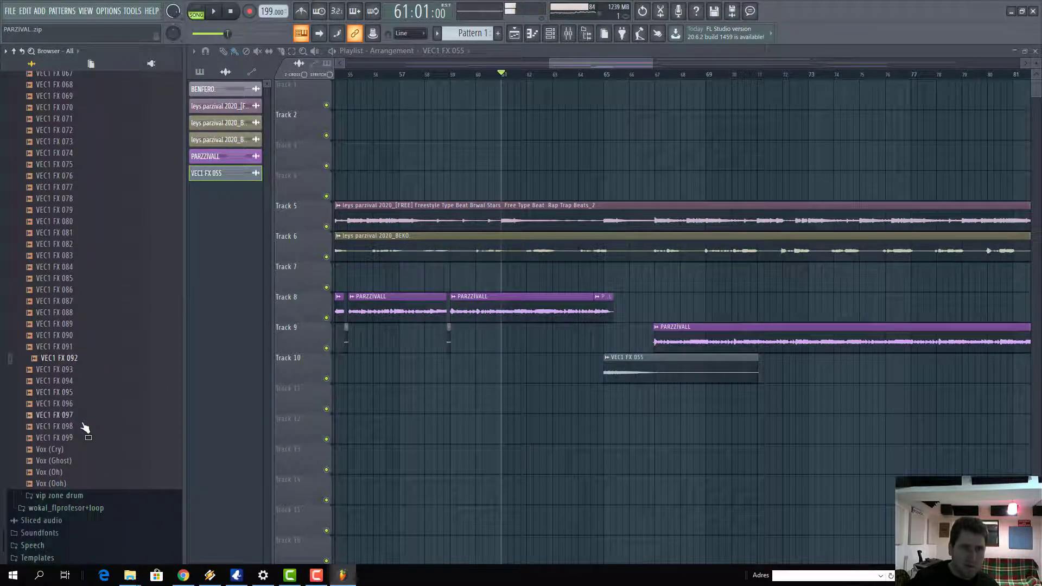
{"action": "left_click", "coordinate": [64, 473]}
{"action": "left_click", "coordinate": [65, 483]}
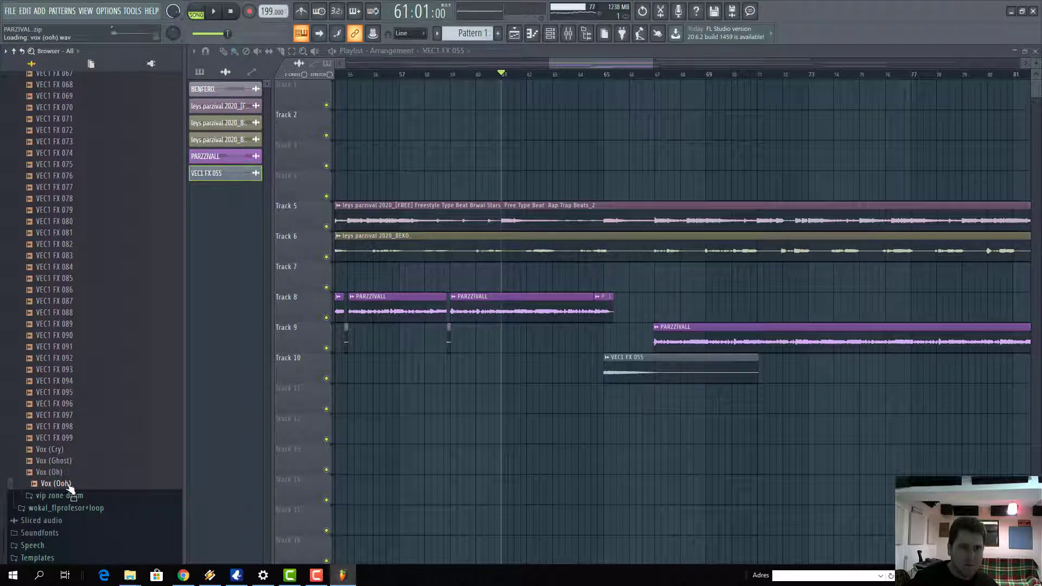
Step: Look through the XXL 800 Production Effects folder and open the Vipzone FX Collection Vol.2 folder
{"action": "scroll", "coordinate": [81, 395], "scroll_direction": "up", "scroll_amount": 15}
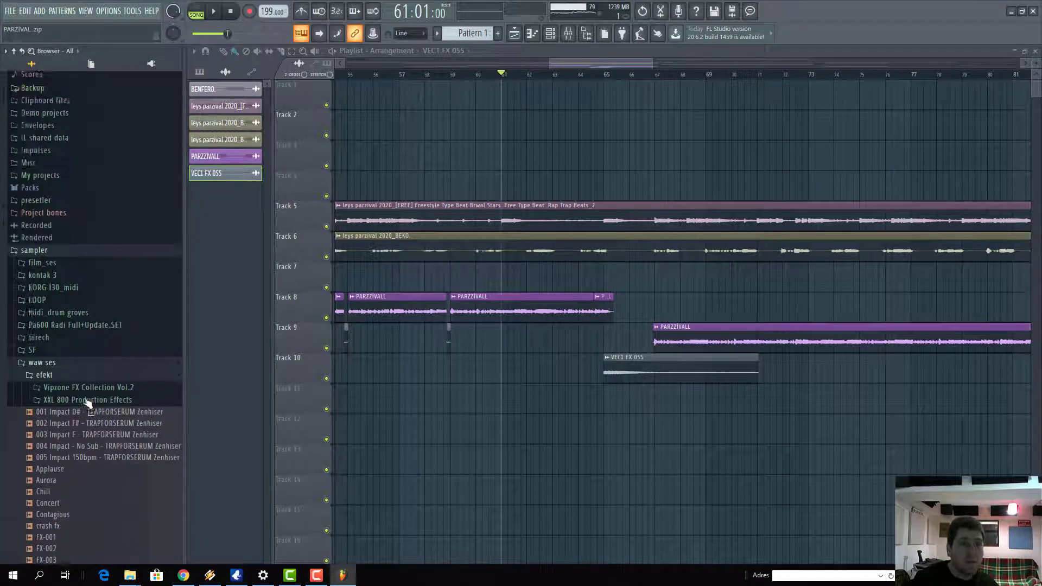
{"action": "left_click", "coordinate": [70, 301]}
{"action": "scroll", "coordinate": [97, 325], "scroll_direction": "up", "scroll_amount": 8}
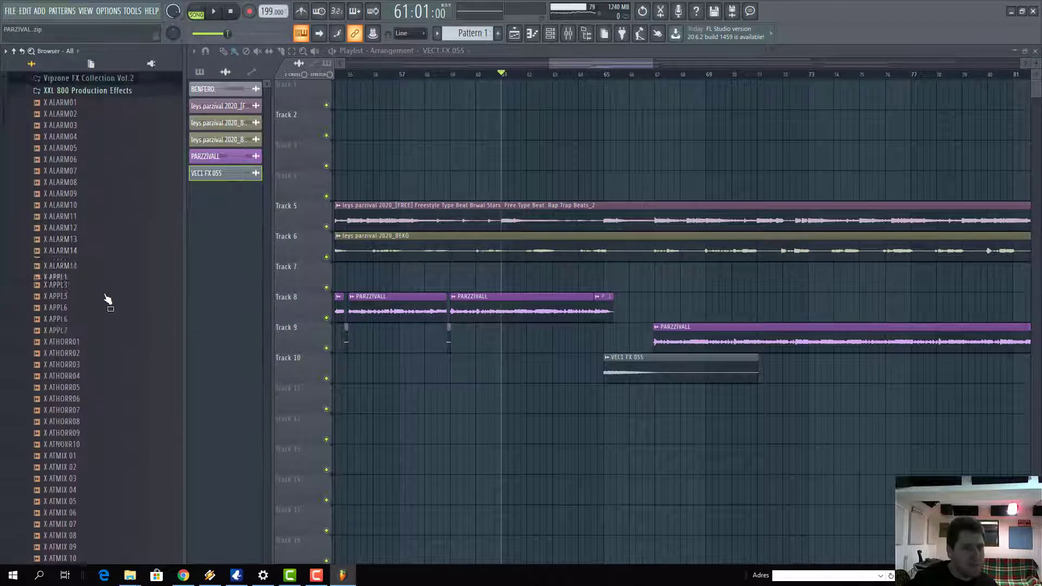
{"action": "left_click", "coordinate": [84, 339]}
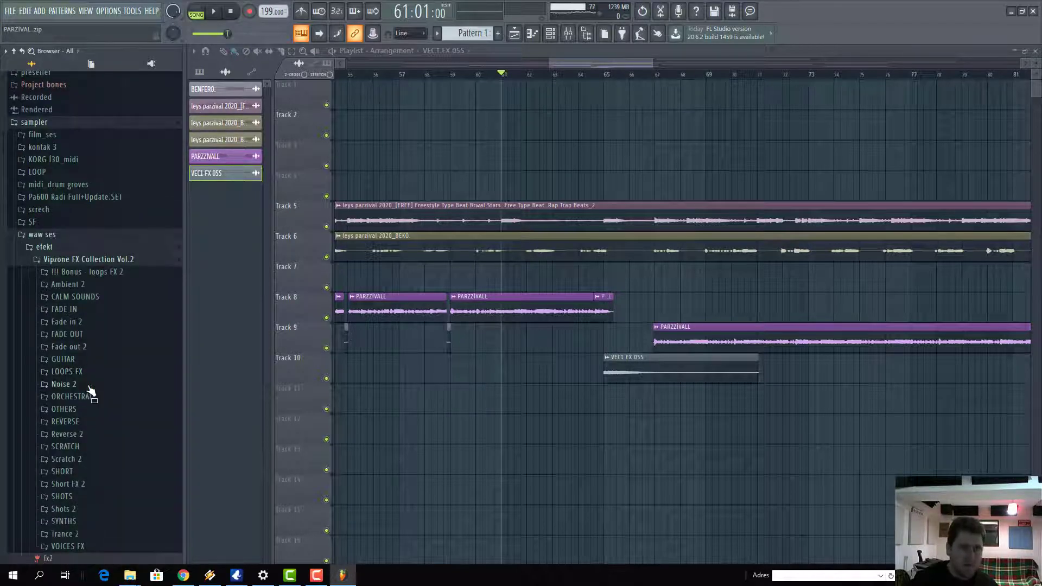
Step: Open the CALM SOUNDS folder and preview its samples, including 20 and 52
{"action": "left_click", "coordinate": [81, 300]}
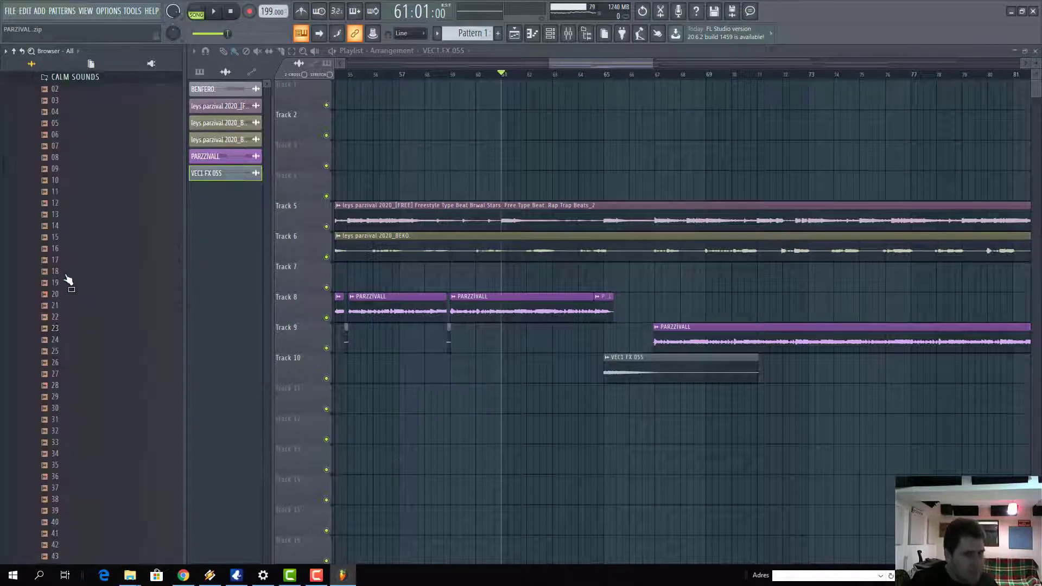
{"action": "left_click", "coordinate": [61, 272]}
{"action": "key", "text": "Down"}
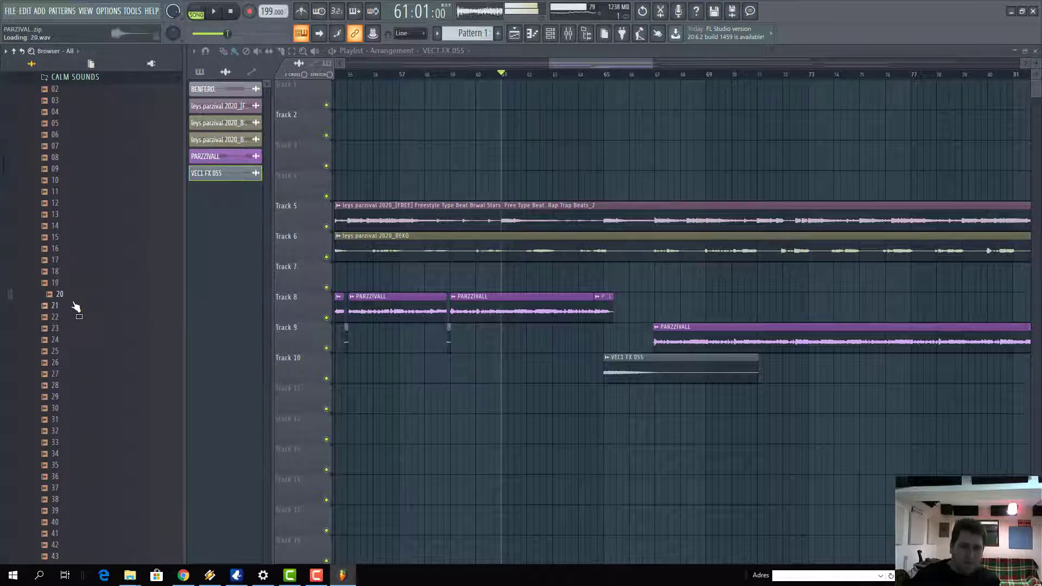
{"action": "scroll", "coordinate": [76, 307], "scroll_direction": "down", "scroll_amount": 10}
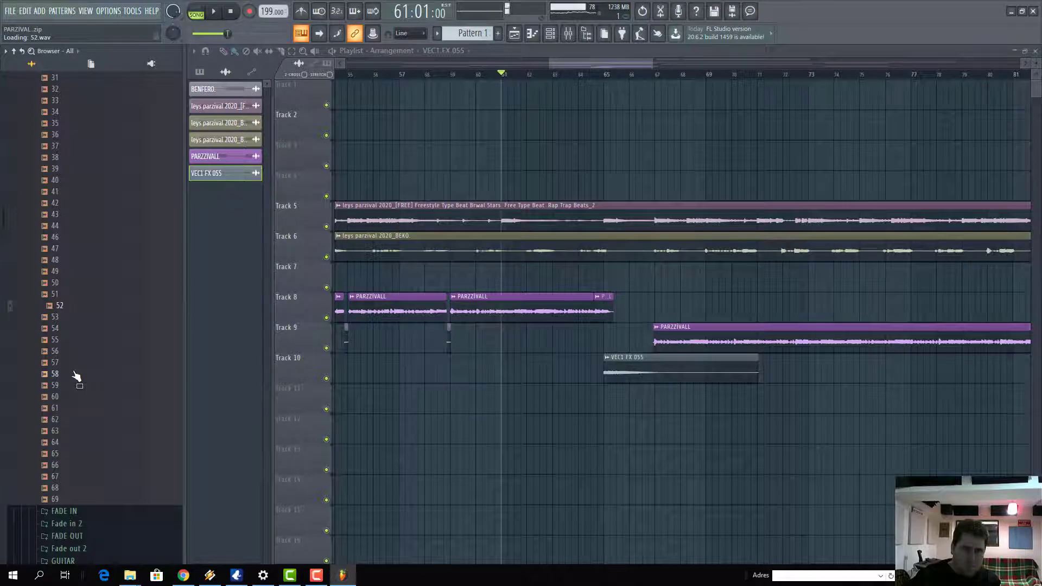
Step: Open the channel rack and insert a Serum synth after the VEC1 FX 055 channel
{"action": "left_click", "coordinate": [550, 33]}
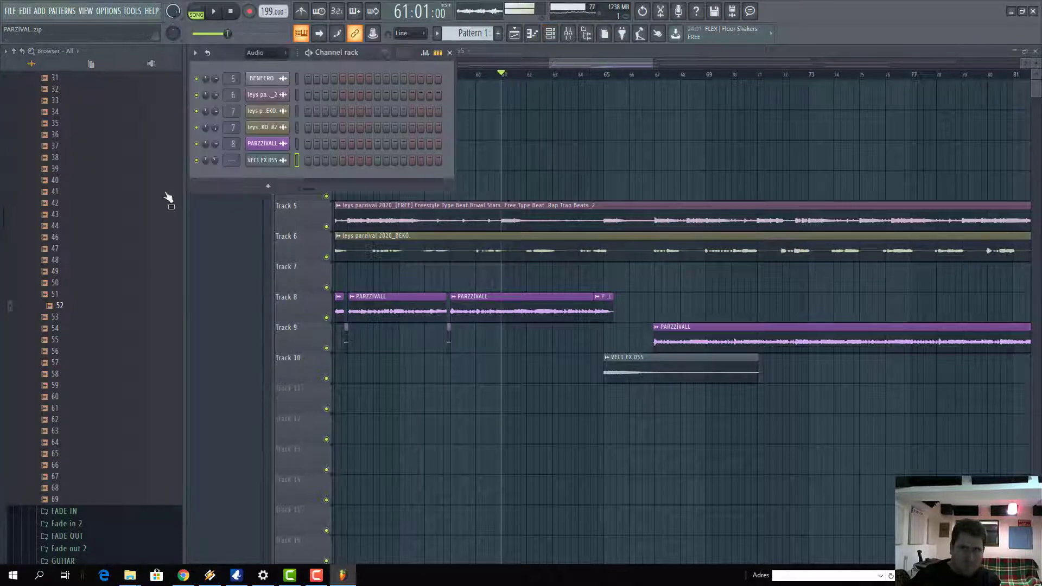
{"action": "right_click", "coordinate": [286, 158]}
{"action": "mouse_move", "coordinate": [319, 243]}
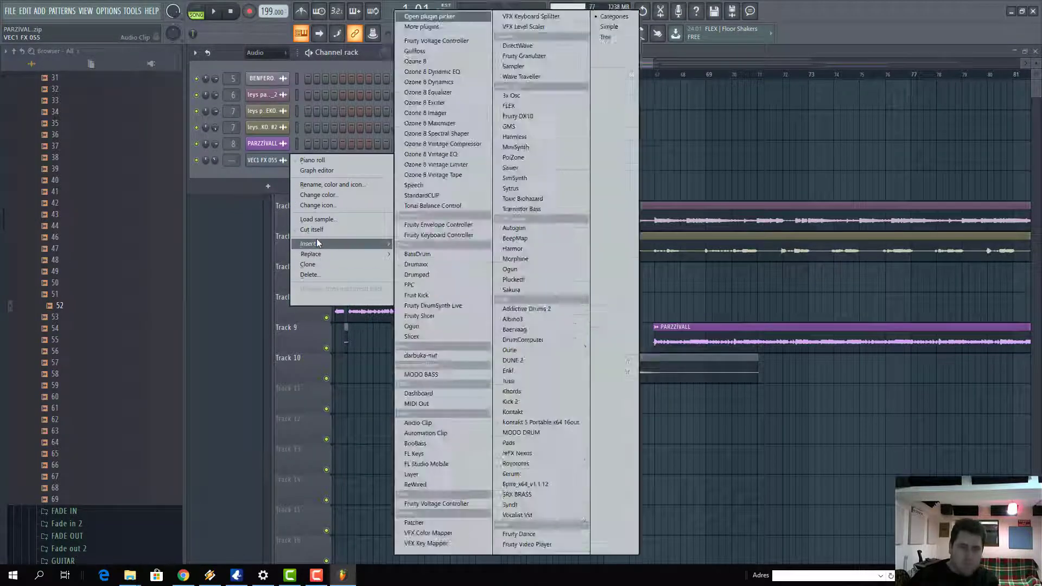
{"action": "key", "text": "d"}
{"action": "key", "text": "d"}
{"action": "key", "text": "d"}
{"action": "key", "text": "d"}
{"action": "key", "text": "d"}
{"action": "key", "text": "d"}
{"action": "key", "text": "d"}
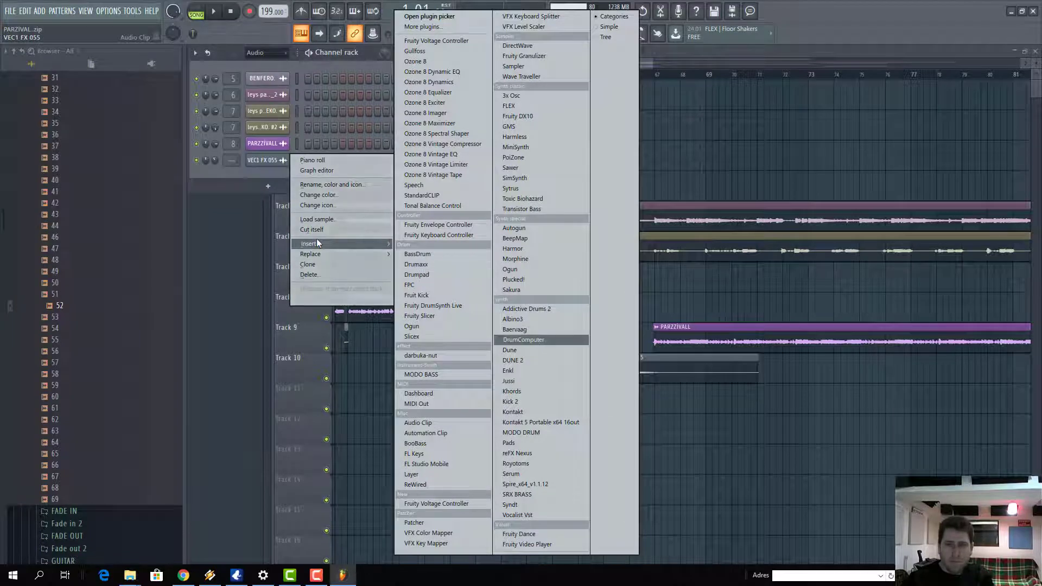
{"action": "key", "text": "d"}
{"action": "key", "text": "d"}
{"action": "key", "text": "d"}
{"action": "key", "text": "d"}
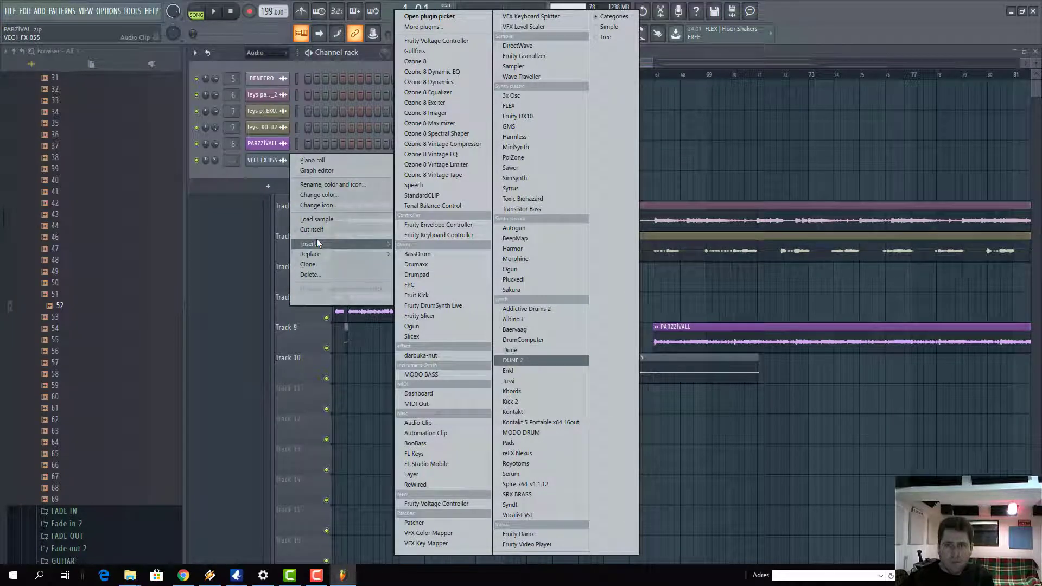
{"action": "left_click", "coordinate": [512, 474]}
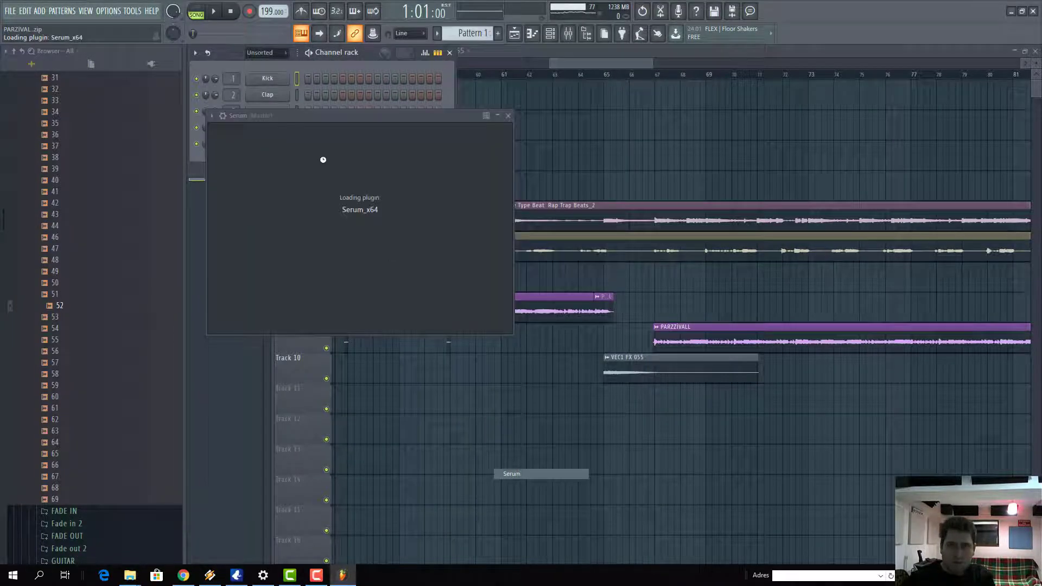
Step: Load the SEQ - Amnesty preset from the user folder Cymatics - Vibes Presets in Serum and advance to SEQ - Aurora
{"action": "left_click", "coordinate": [492, 132]}
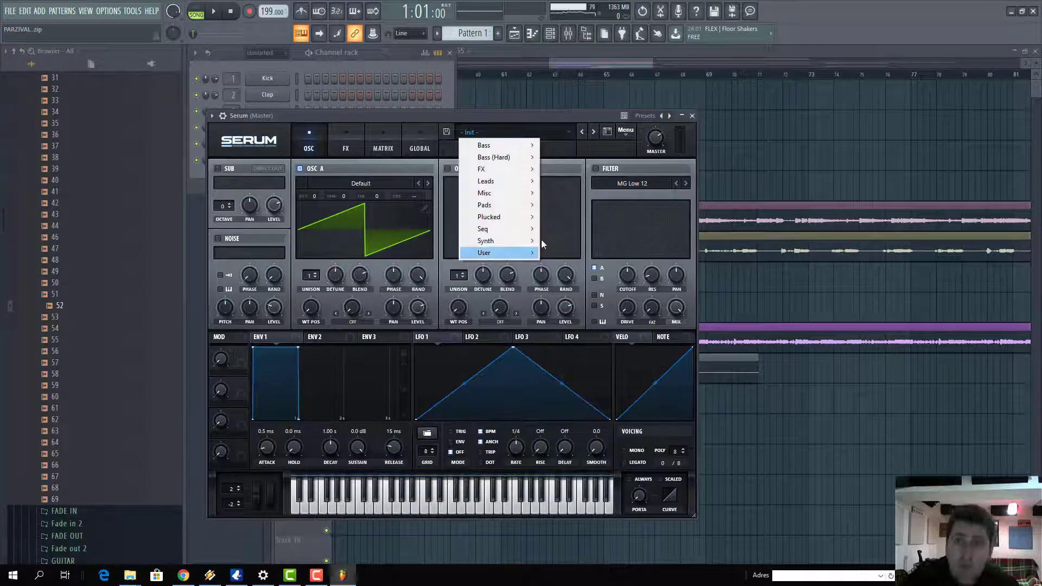
{"action": "mouse_move", "coordinate": [529, 253]}
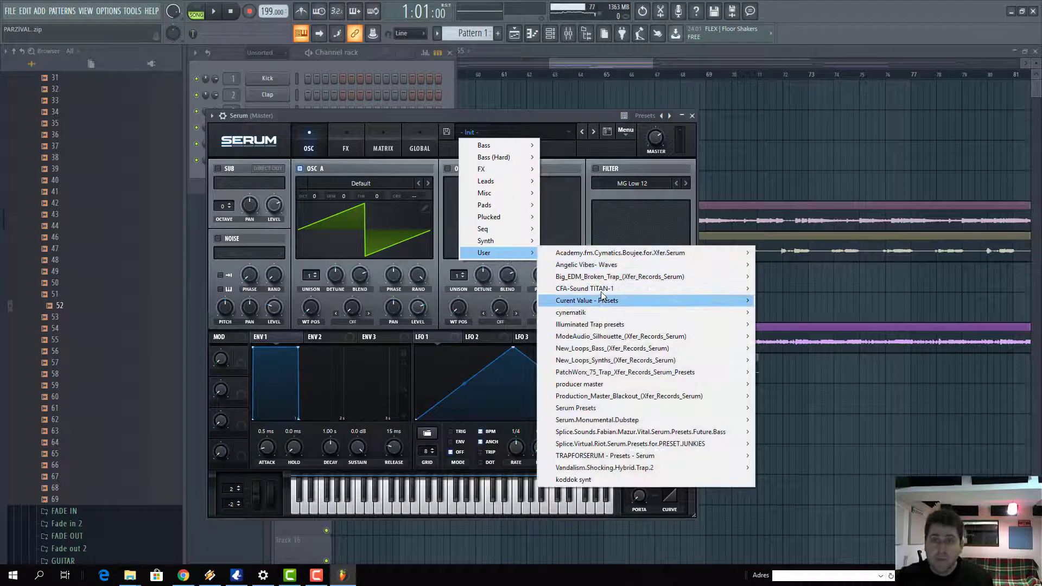
{"action": "mouse_move", "coordinate": [604, 289]}
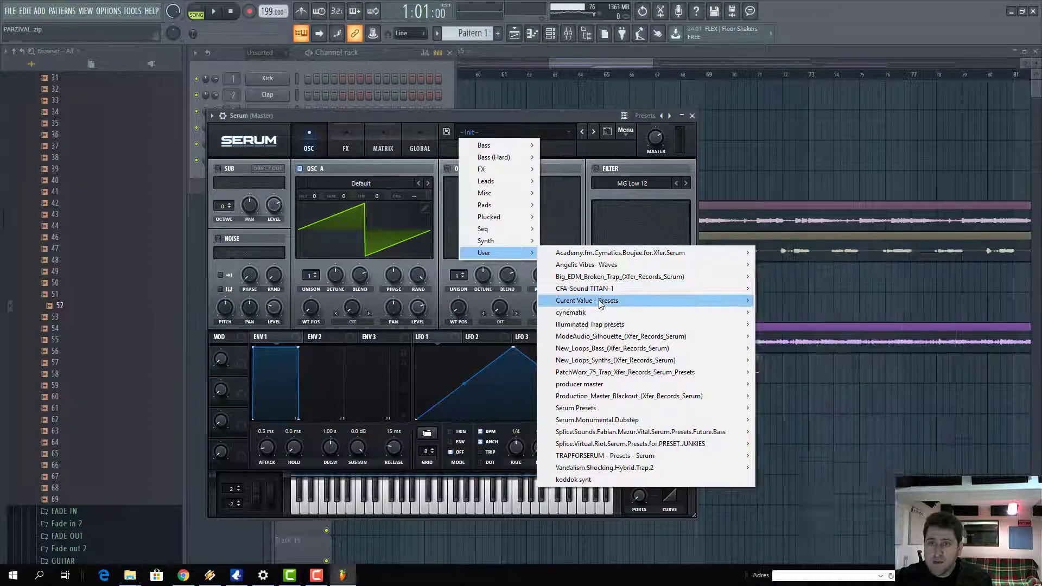
{"action": "mouse_move", "coordinate": [598, 312]}
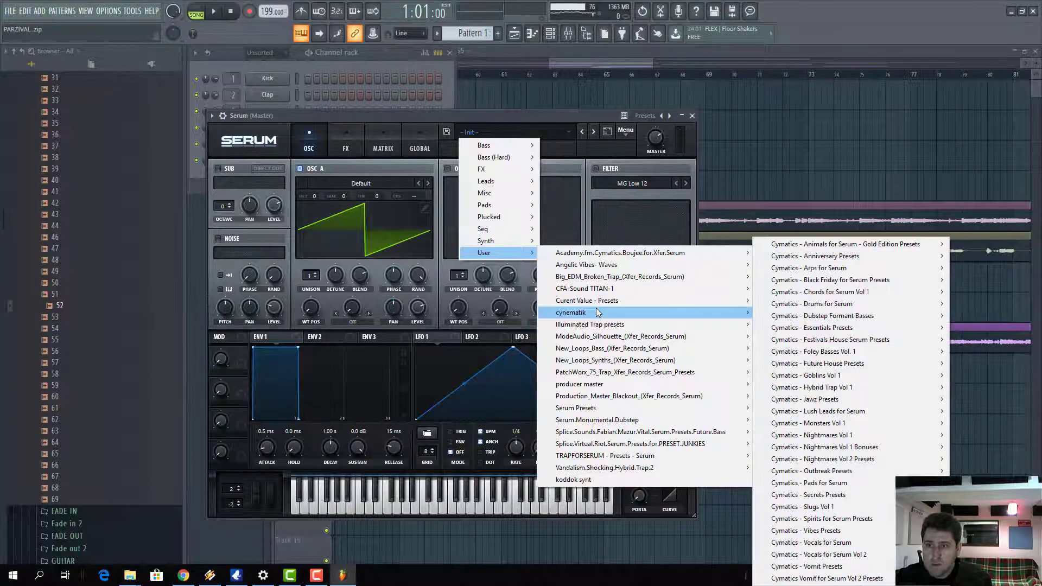
{"action": "mouse_move", "coordinate": [854, 529]}
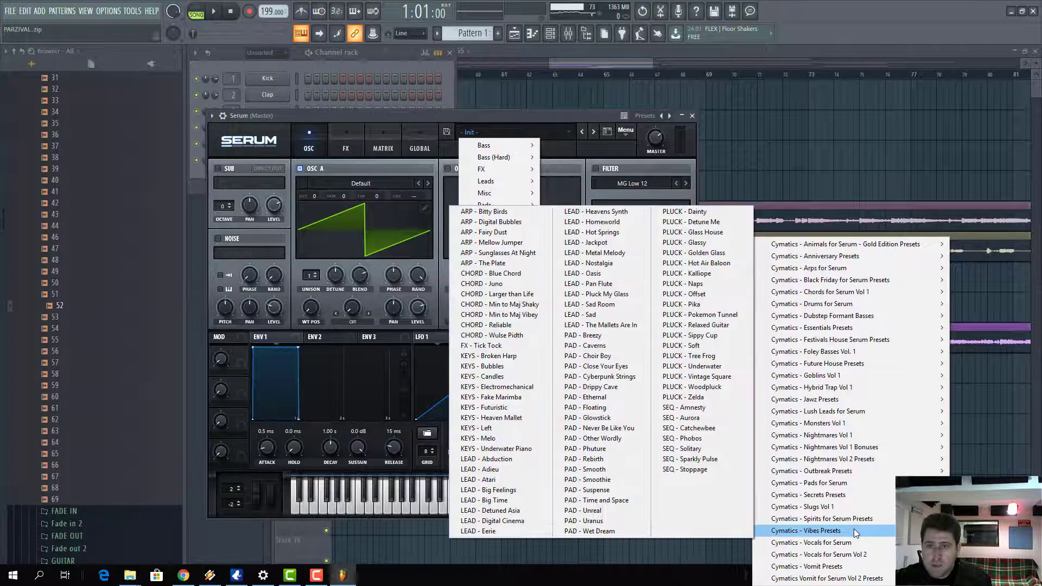
{"action": "left_click", "coordinate": [703, 407]}
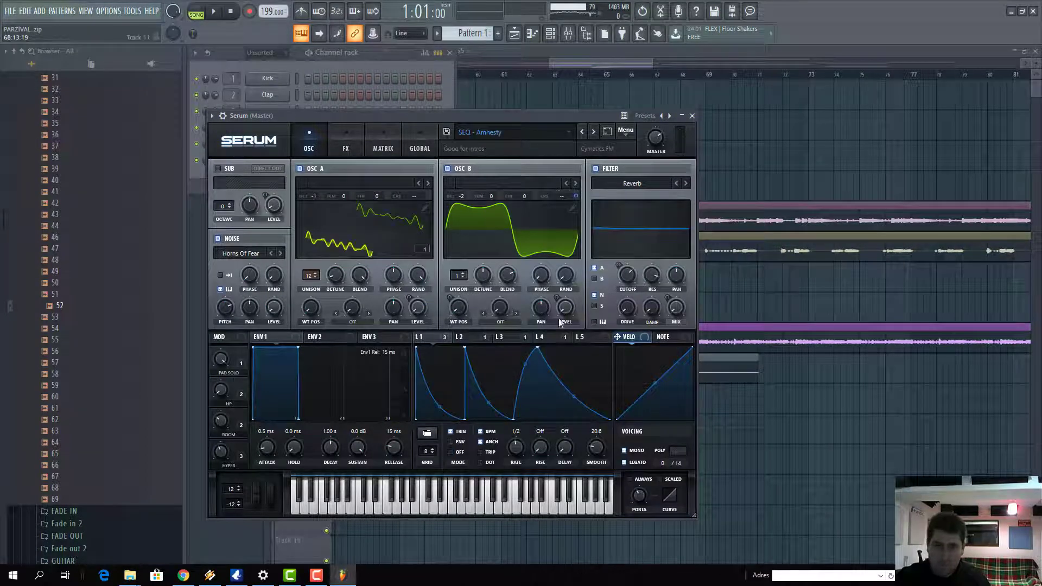
{"action": "left_click", "coordinate": [594, 133]}
Step: Open Serum's piano roll, try a note at C#6 and remove it, then bring the Serum window back up
{"action": "left_click_drag", "start_coordinate": [494, 114], "coordinate": [713, 356]}
{"action": "right_click", "coordinate": [274, 161]}
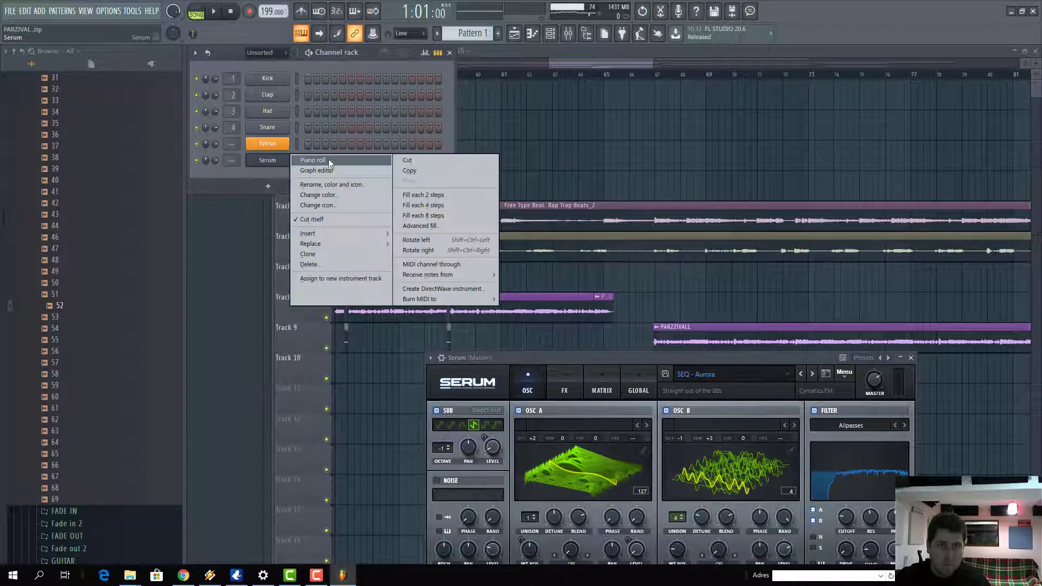
{"action": "left_click", "coordinate": [304, 161]}
{"action": "left_click", "coordinate": [539, 234]}
{"action": "right_click", "coordinate": [548, 234]}
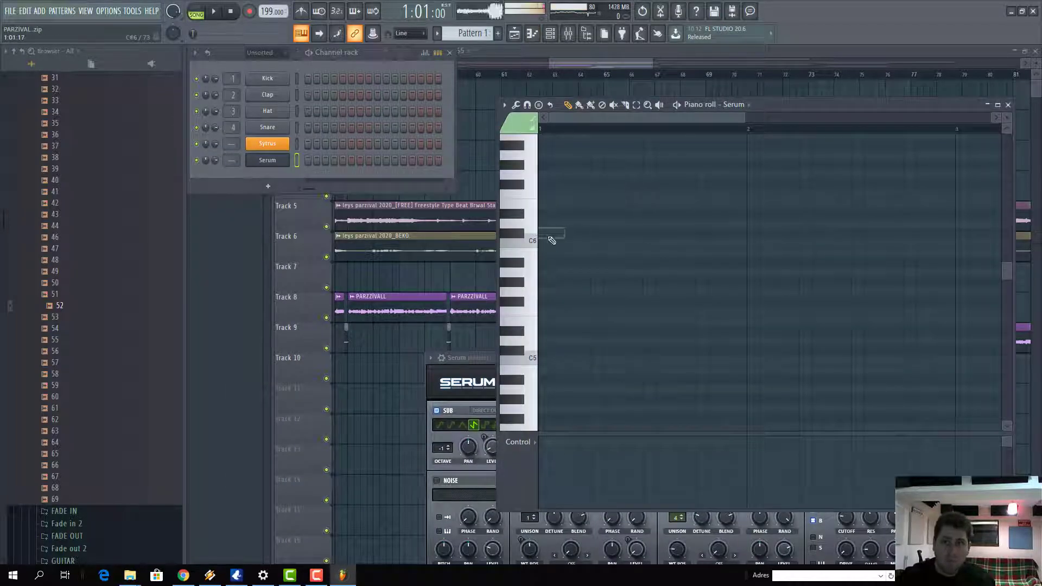
{"action": "left_click", "coordinate": [273, 161]}
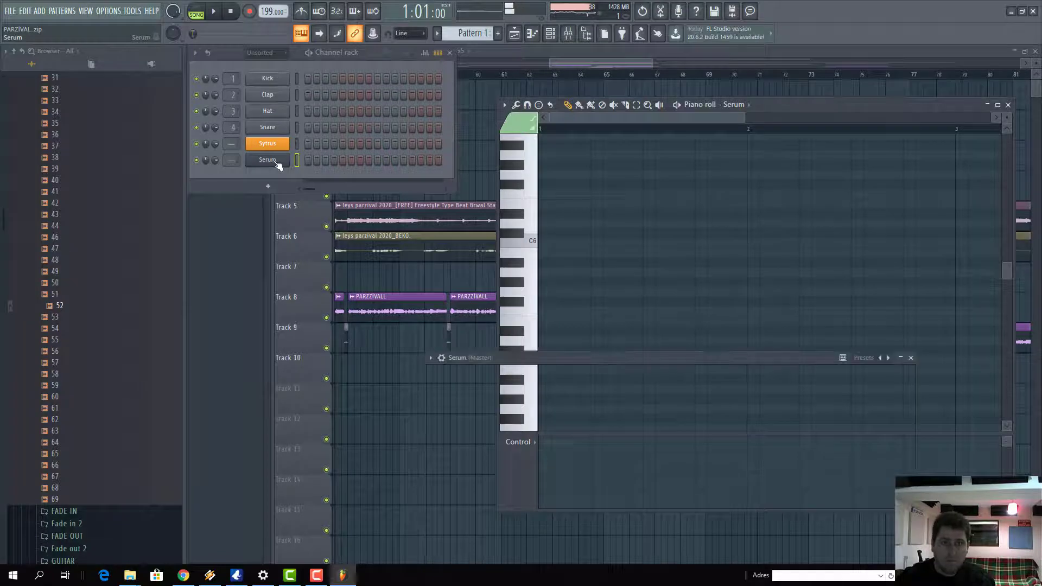
{"action": "left_click", "coordinate": [274, 161]}
Step: Switch the audio device to ASIO Fireface USB and enable mix in buffer switch and triple buffer
{"action": "left_click", "coordinate": [122, 13]}
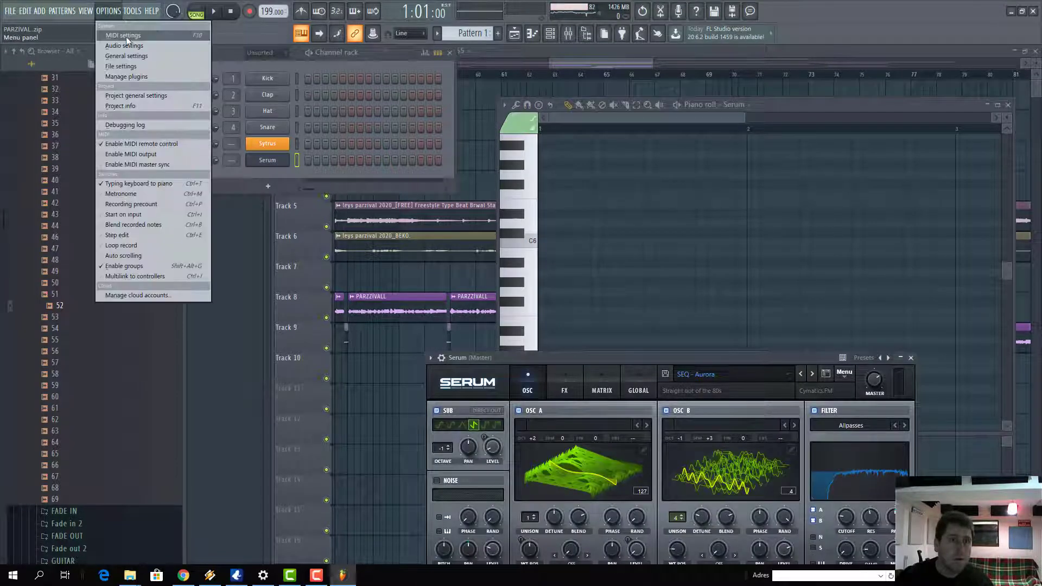
{"action": "left_click", "coordinate": [126, 37]}
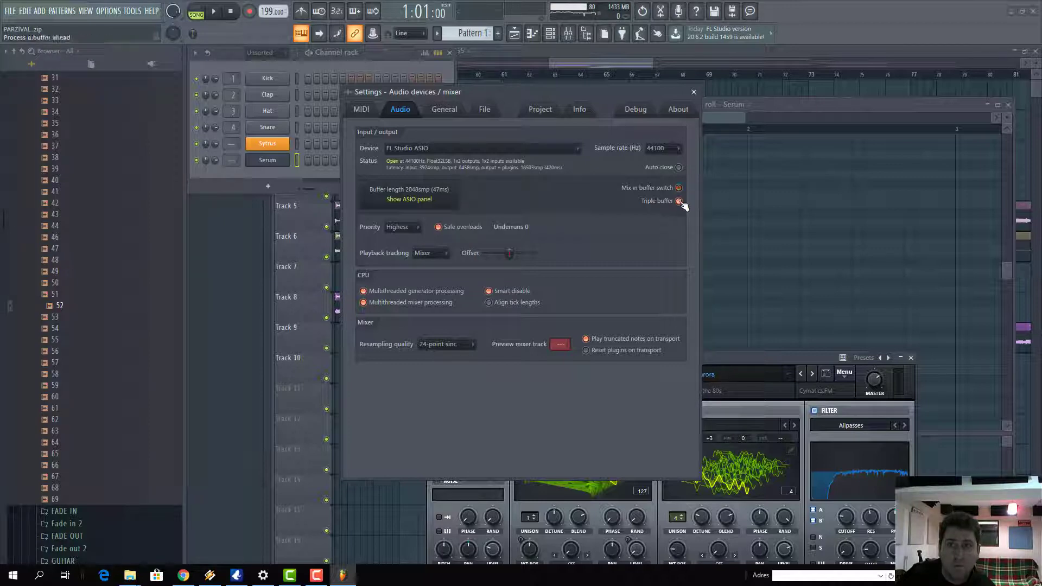
{"action": "left_click", "coordinate": [410, 200]}
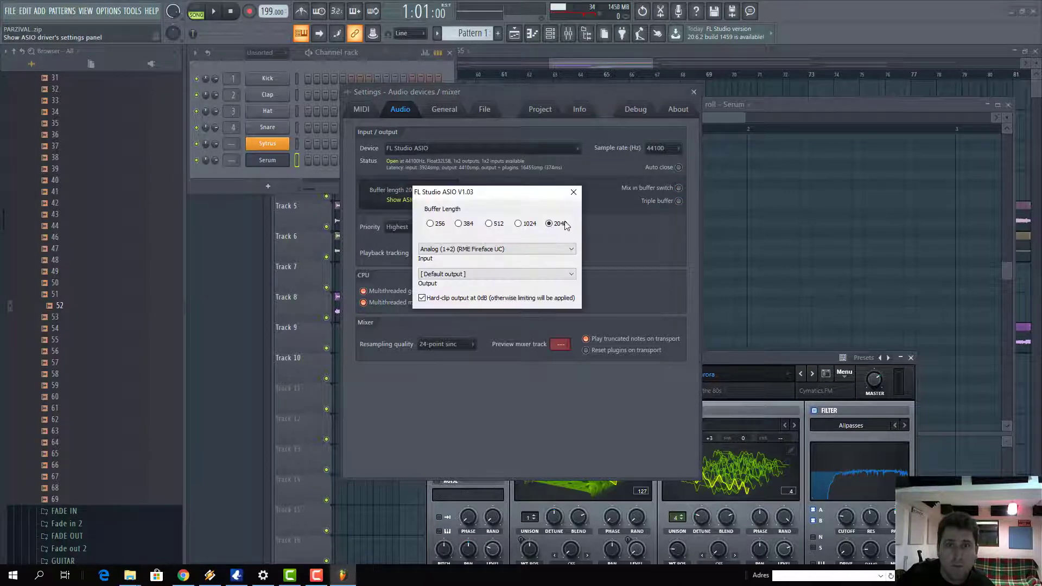
{"action": "left_click", "coordinate": [573, 192]}
{"action": "left_click", "coordinate": [479, 148]}
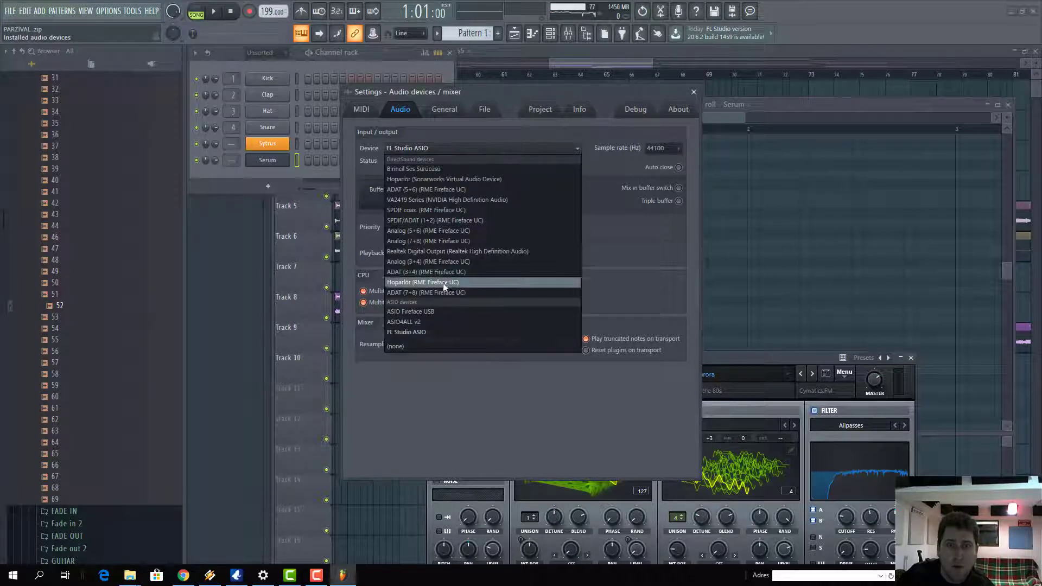
{"action": "left_click", "coordinate": [429, 311]}
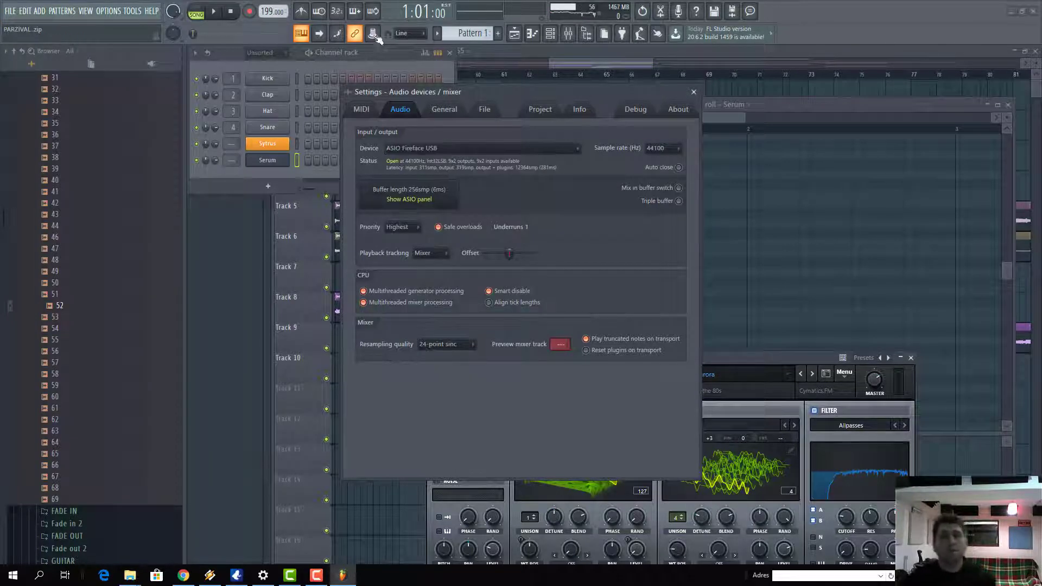
{"action": "left_click", "coordinate": [678, 189]}
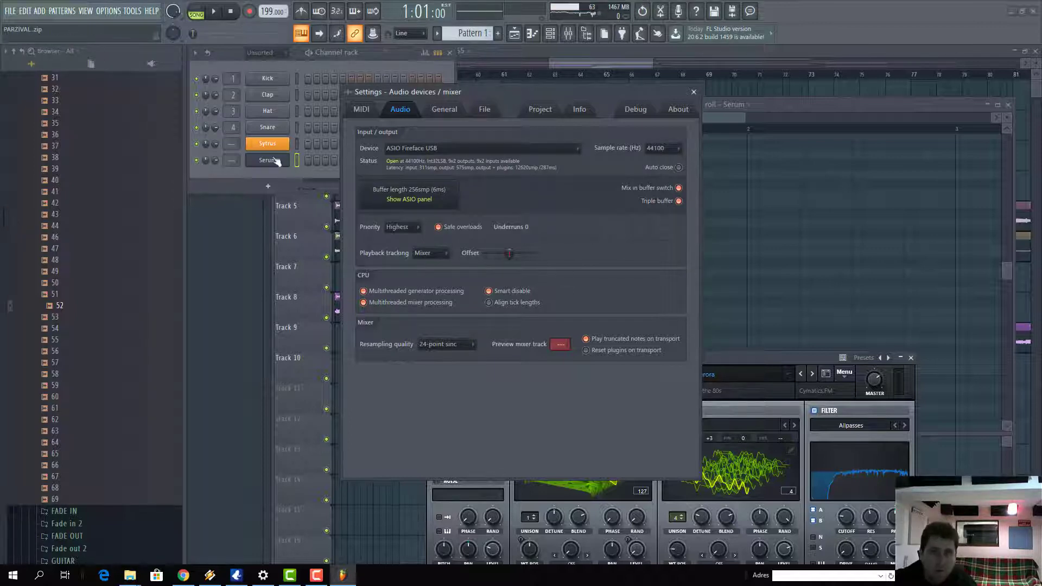
Step: Bring up the Serum synth and enable the UC Midi Port 1 input in the MIDI settings
{"action": "left_click", "coordinate": [259, 144]}
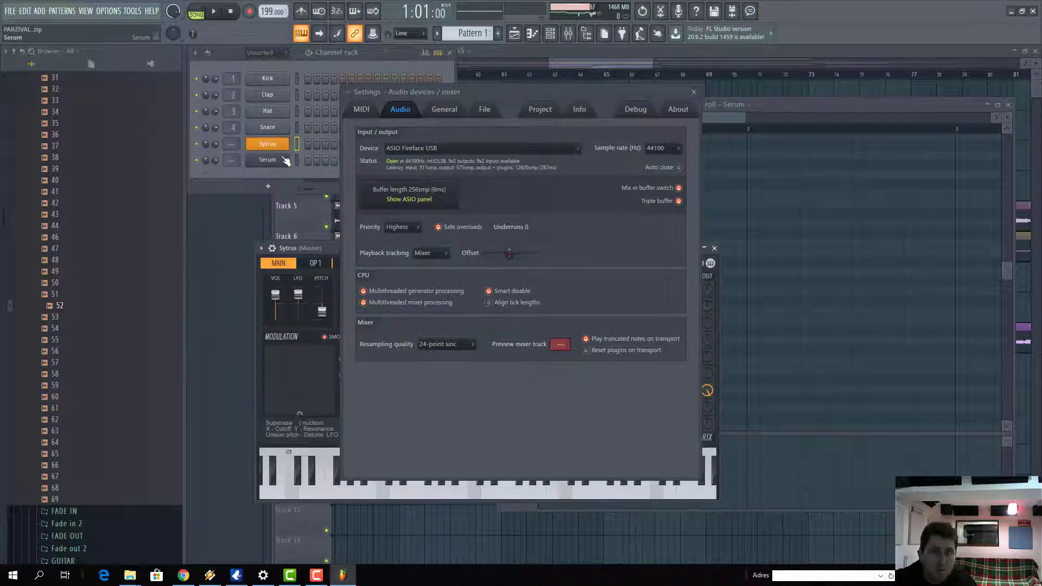
{"action": "left_click", "coordinate": [267, 160]}
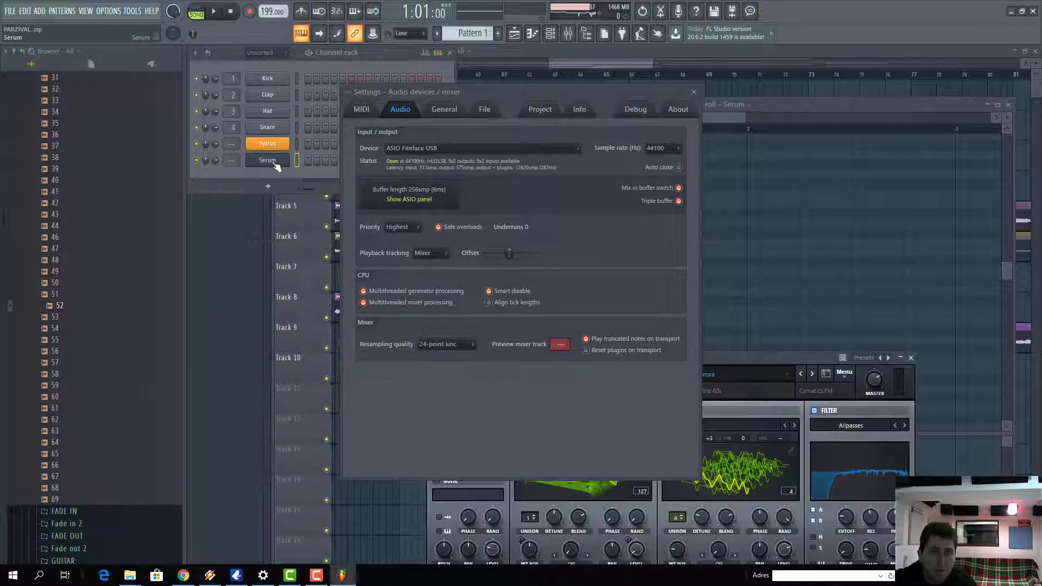
{"action": "left_click", "coordinate": [362, 110]}
{"action": "left_click", "coordinate": [364, 358]}
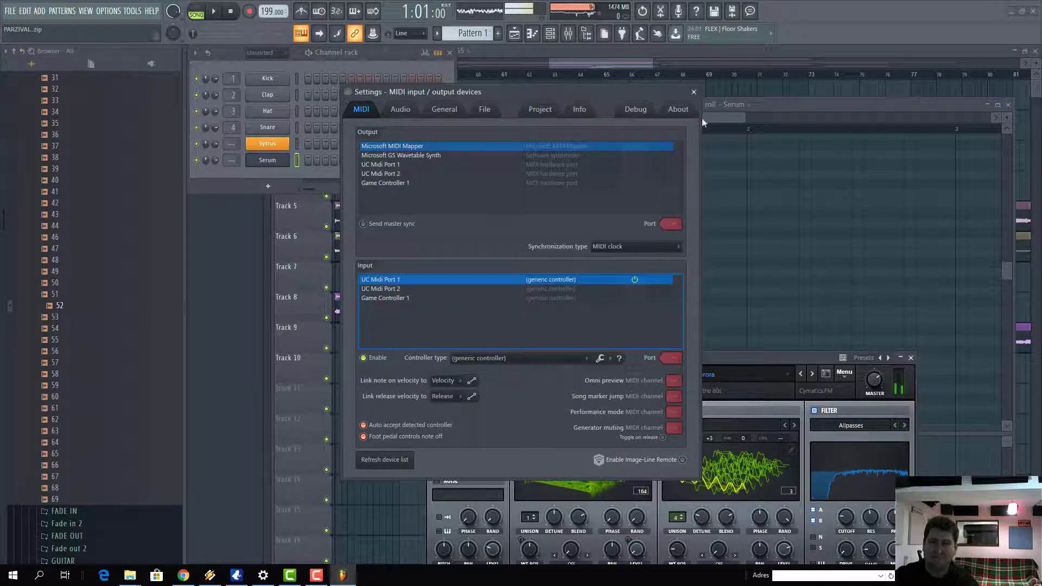
{"action": "left_click", "coordinate": [694, 91]}
Step: Display the mixer with the Master track's effect slots in view and bring the Serum window in front of it
{"action": "left_click", "coordinate": [567, 33]}
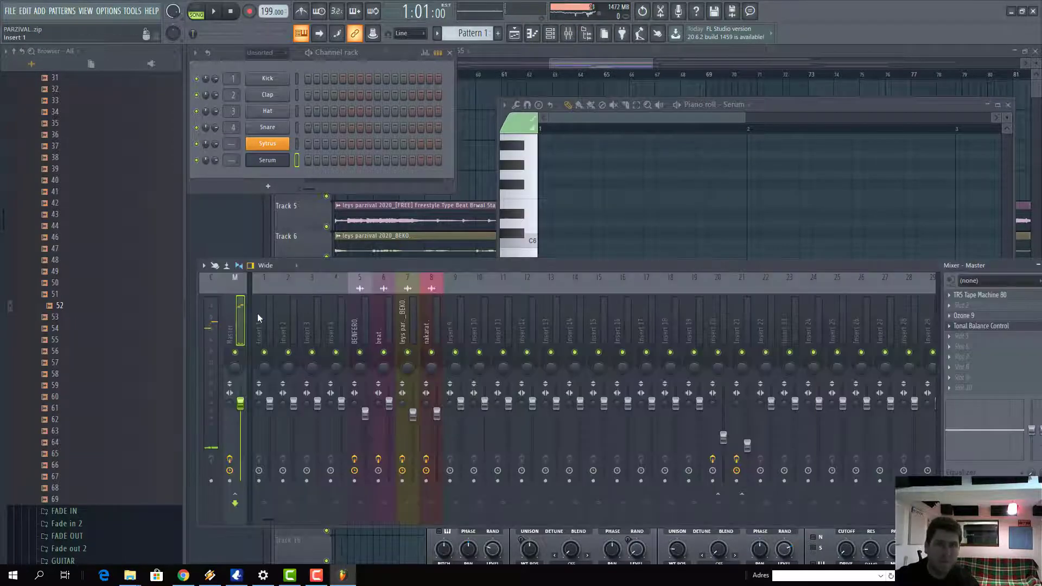
{"action": "left_click_drag", "start_coordinate": [436, 265], "coordinate": [312, 258]}
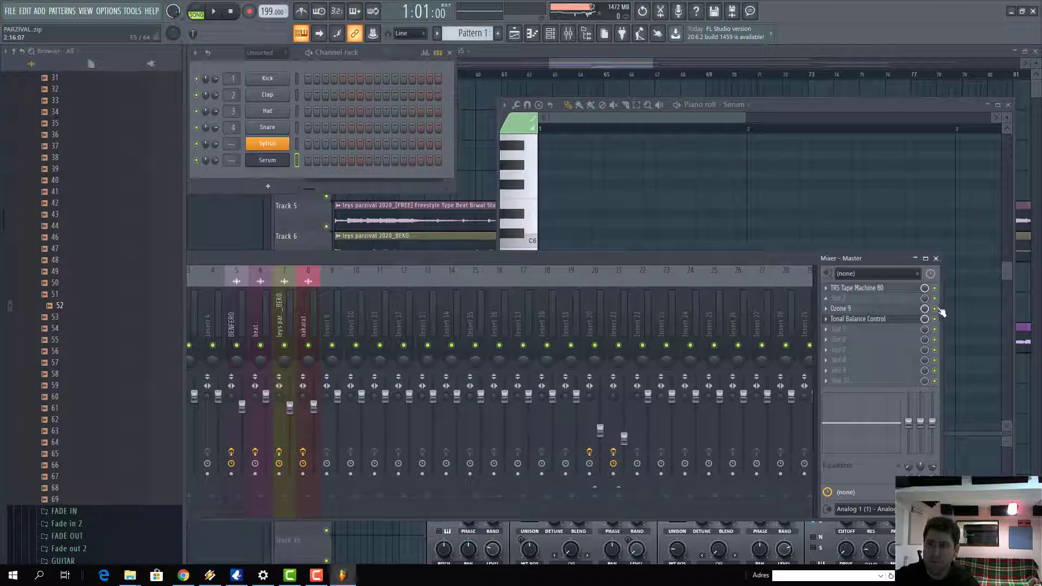
{"action": "left_click", "coordinate": [274, 161]}
{"action": "left_click", "coordinate": [274, 161]}
{"action": "left_click_drag", "start_coordinate": [570, 361], "coordinate": [449, 212]}
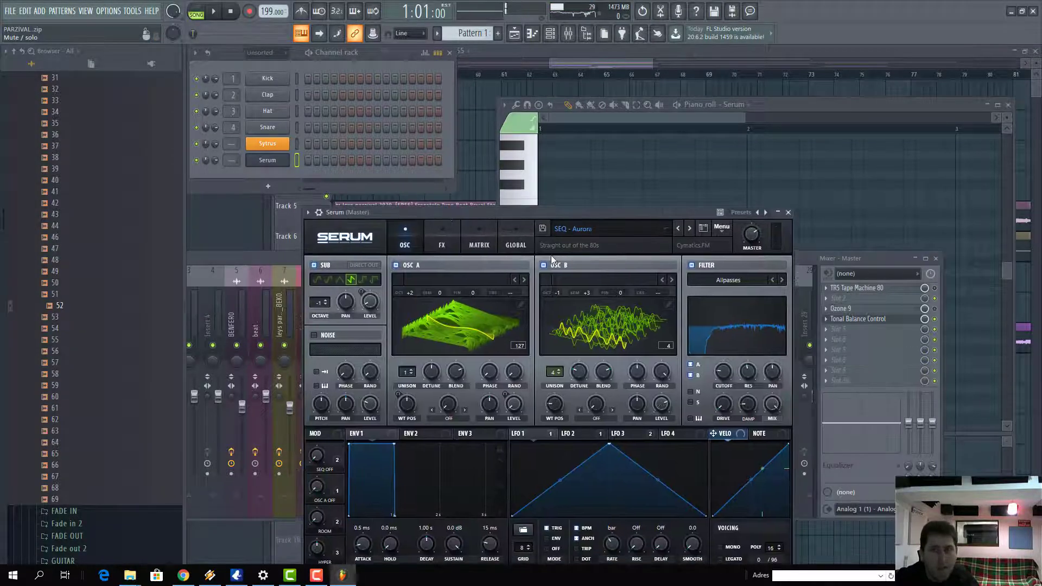
Step: Load the FX - Cicada preset from Cymatics - Secrets Presets in Serum
{"action": "left_click", "coordinate": [595, 229]}
{"action": "mouse_move", "coordinate": [591, 350]}
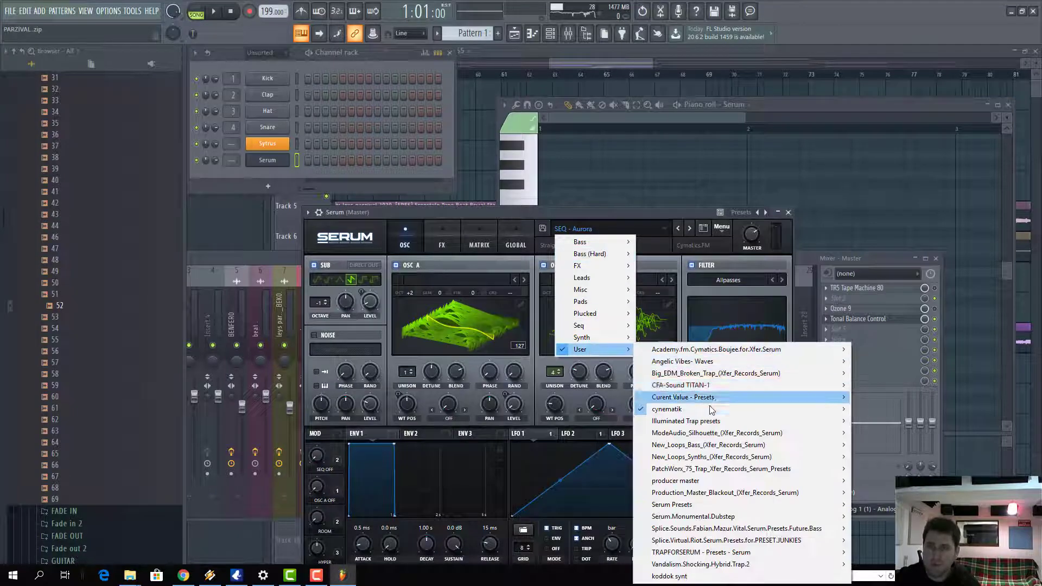
{"action": "mouse_move", "coordinate": [711, 410]}
{"action": "mouse_move", "coordinate": [525, 328]}
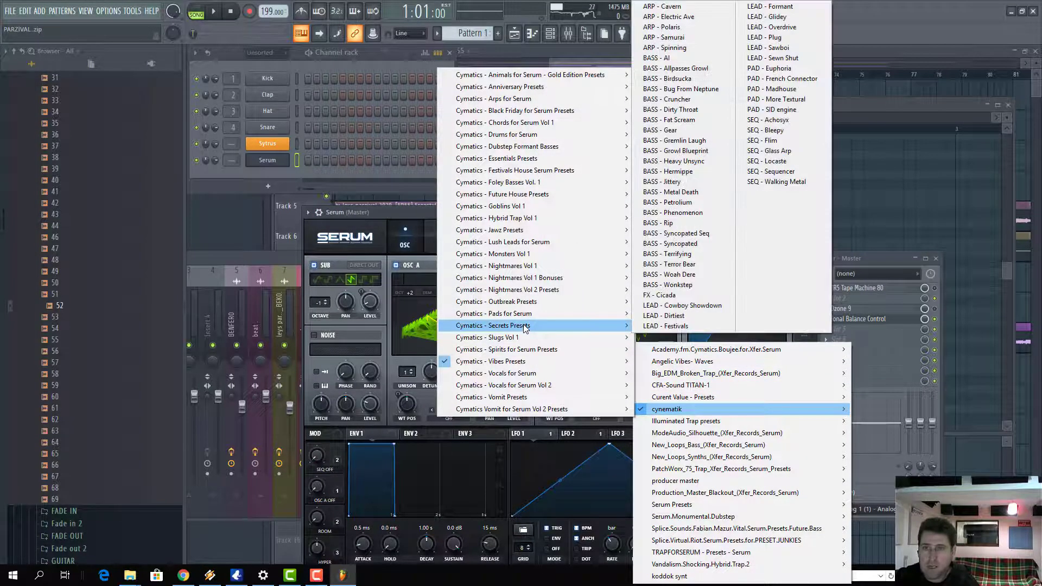
{"action": "left_click", "coordinate": [660, 295]}
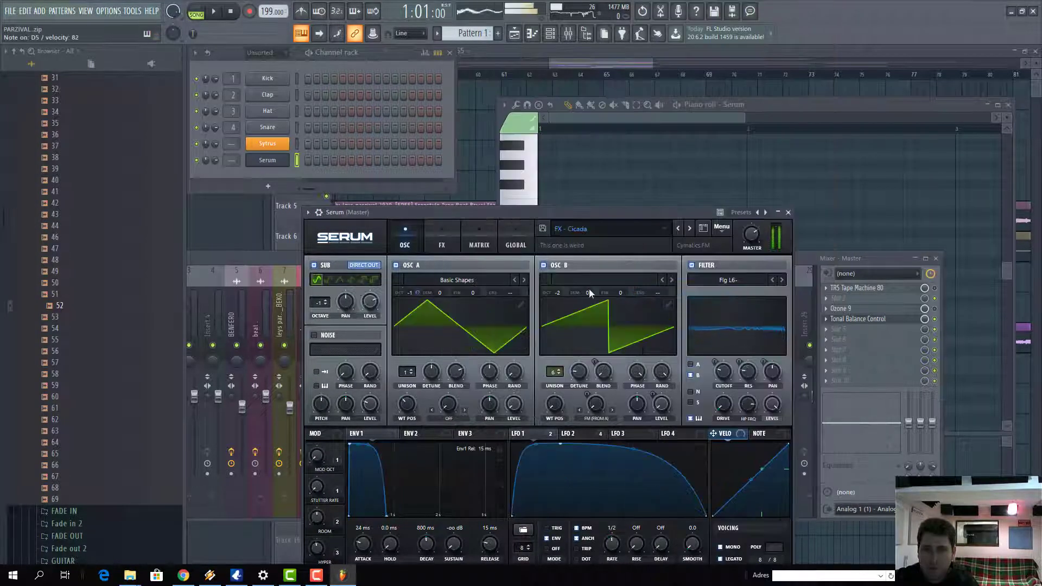
Step: Load FX - Down Sweep [AR] from Serum.Monumental.Dubstep's FX presets and advance to FX - Riser [AR]
{"action": "left_click", "coordinate": [582, 231]}
{"action": "mouse_move", "coordinate": [591, 325]}
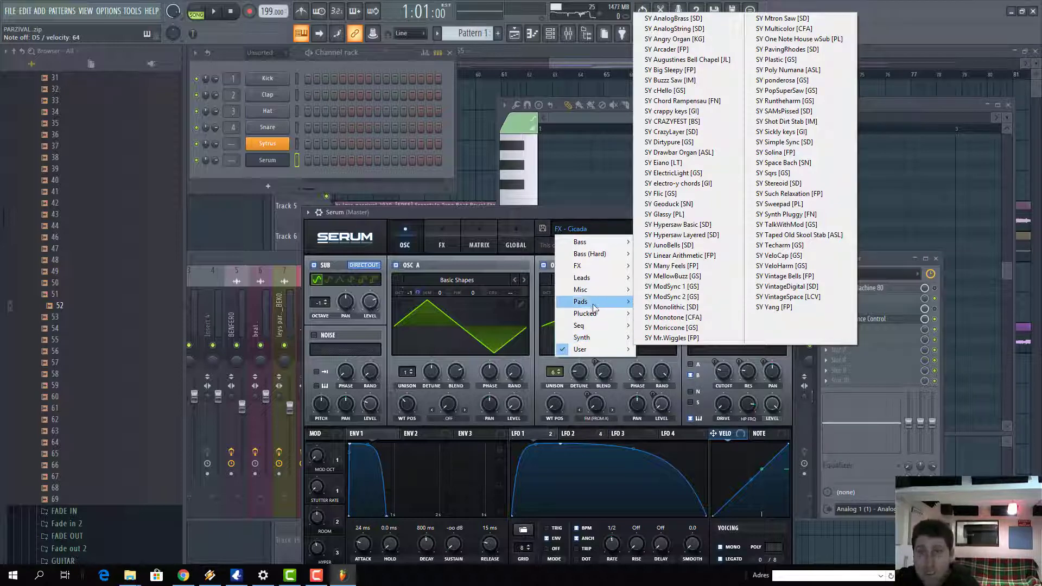
{"action": "mouse_move", "coordinate": [593, 290]}
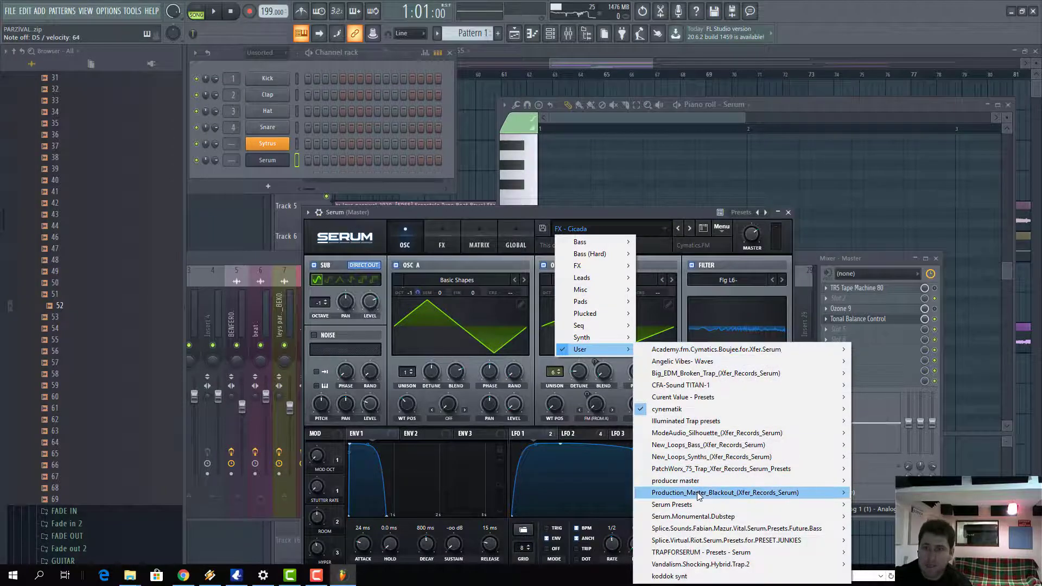
{"action": "mouse_move", "coordinate": [699, 496]}
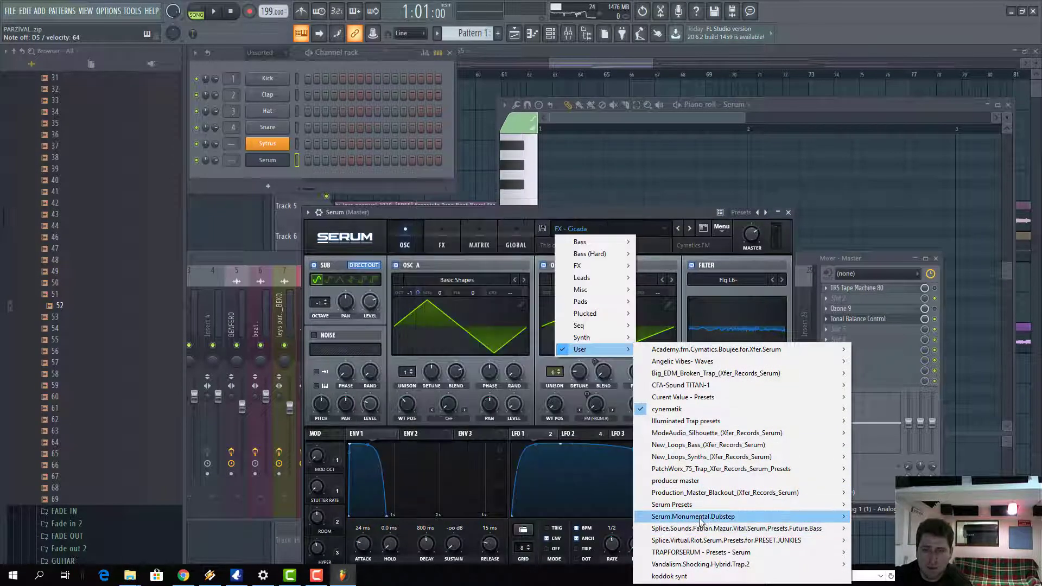
{"action": "mouse_move", "coordinate": [700, 517]}
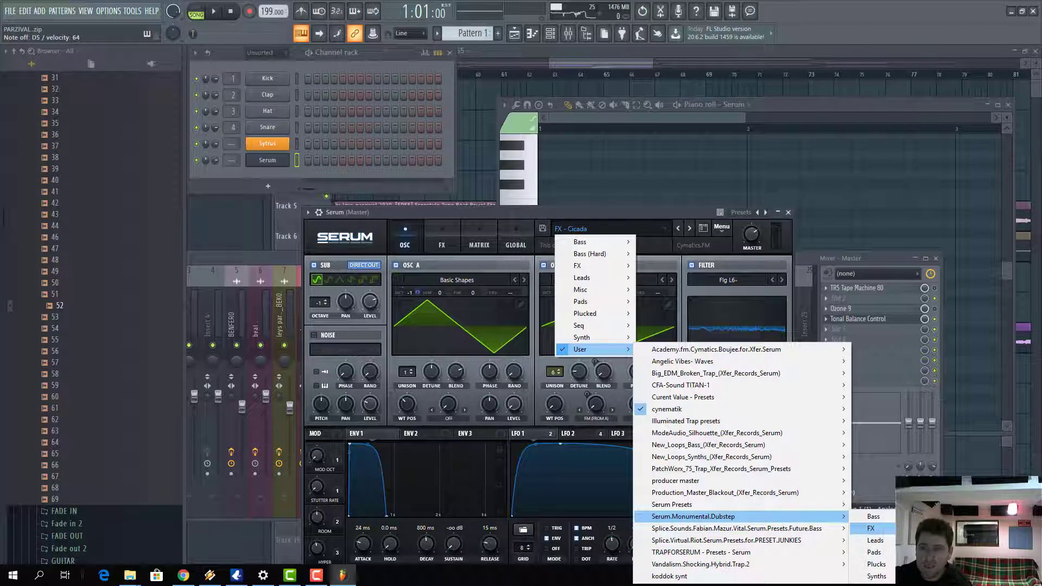
{"action": "left_click", "coordinate": [871, 529]}
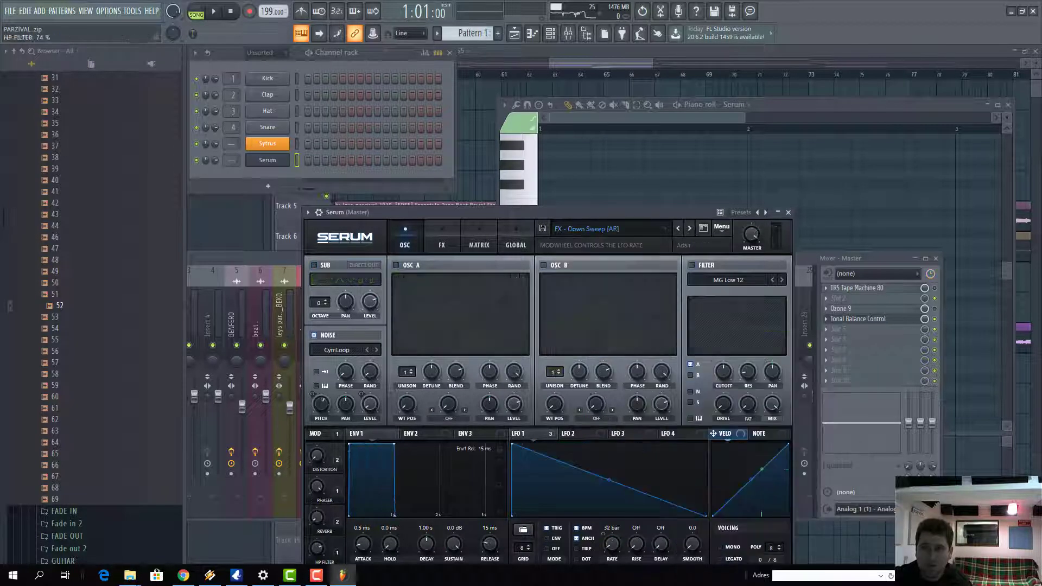
{"action": "left_click", "coordinate": [689, 230]}
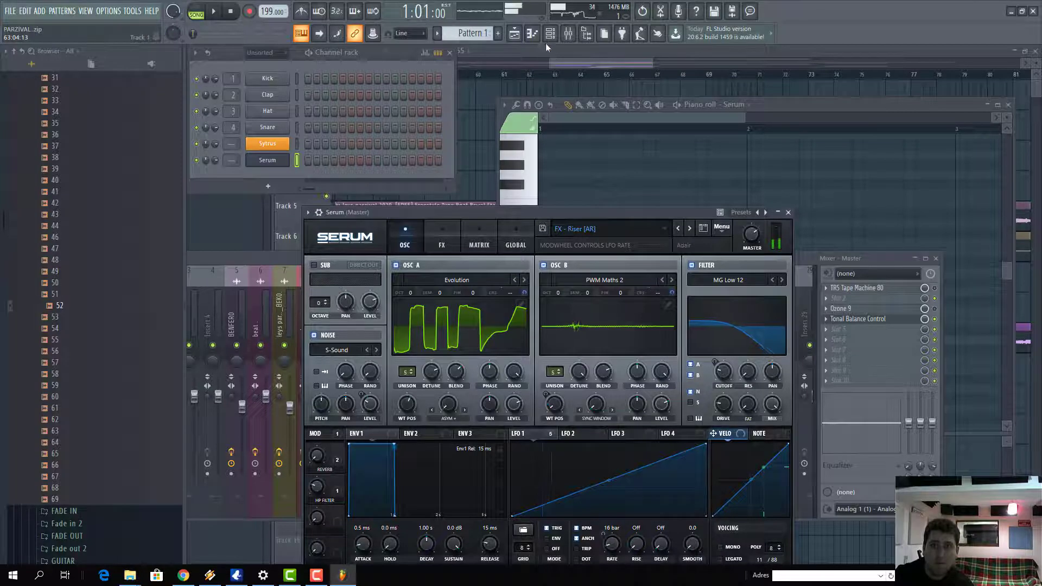
Step: Play the arrangement from bar 63 through the VEC1 FX 055 transition and stop playback
{"action": "left_click", "coordinate": [515, 34]}
{"action": "left_click", "coordinate": [566, 75]}
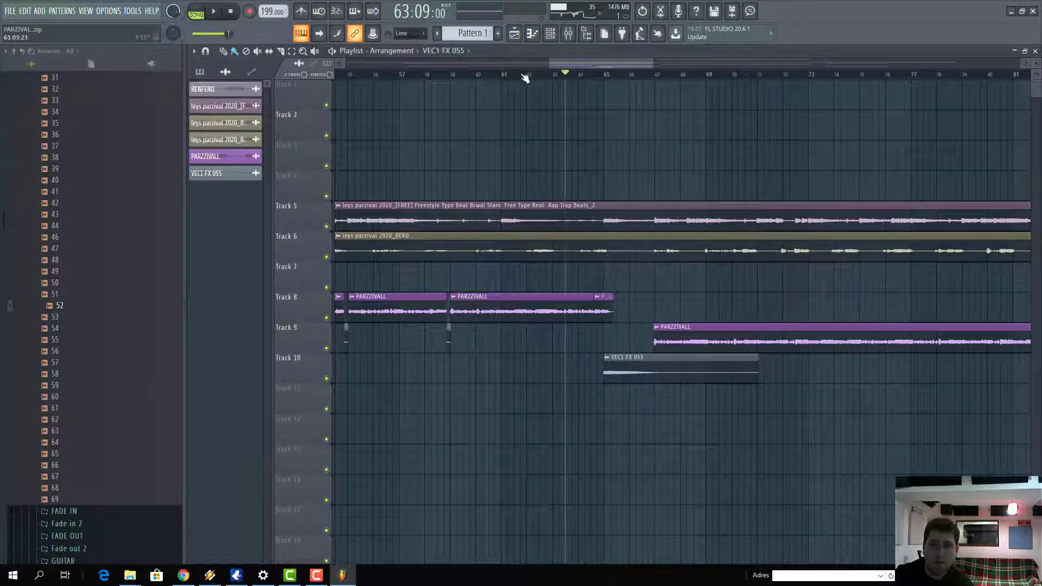
{"action": "left_click", "coordinate": [215, 14]}
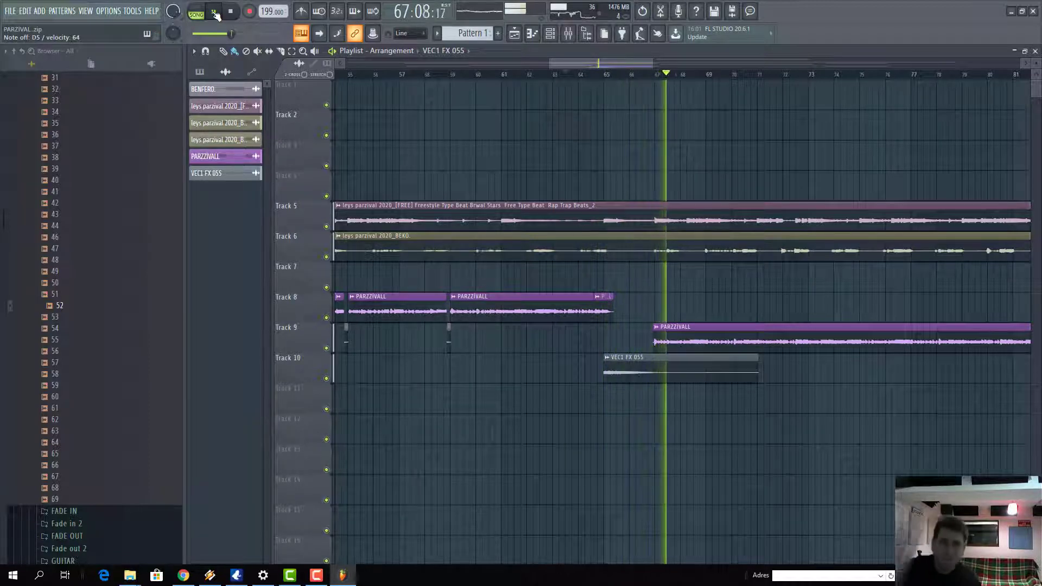
{"action": "key", "text": "space"}
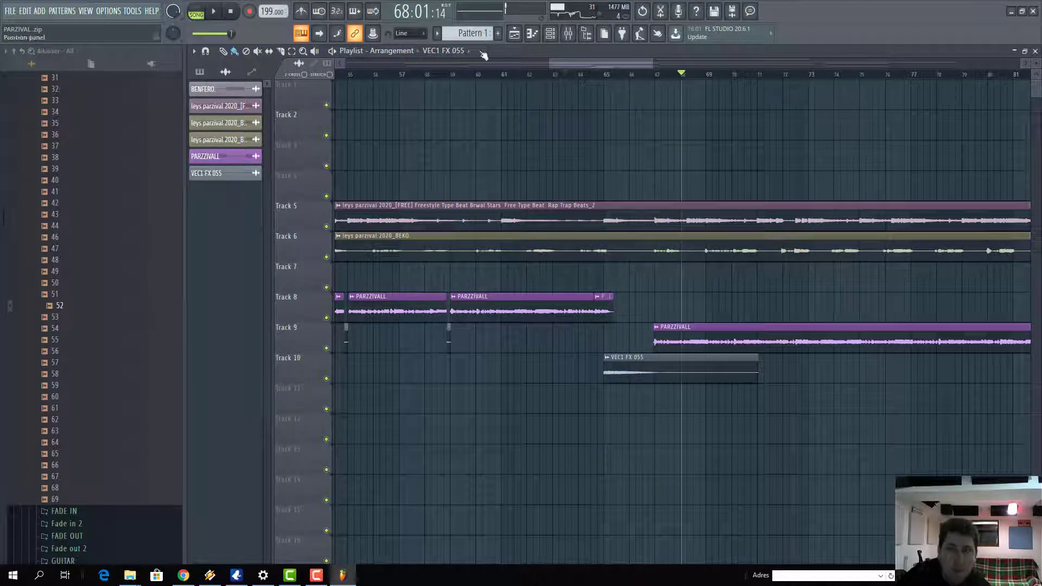
Step: Show the channel rack and open the piano roll of the Serum channel
{"action": "left_click", "coordinate": [550, 33]}
{"action": "right_click", "coordinate": [276, 157]}
{"action": "left_click", "coordinate": [326, 161]}
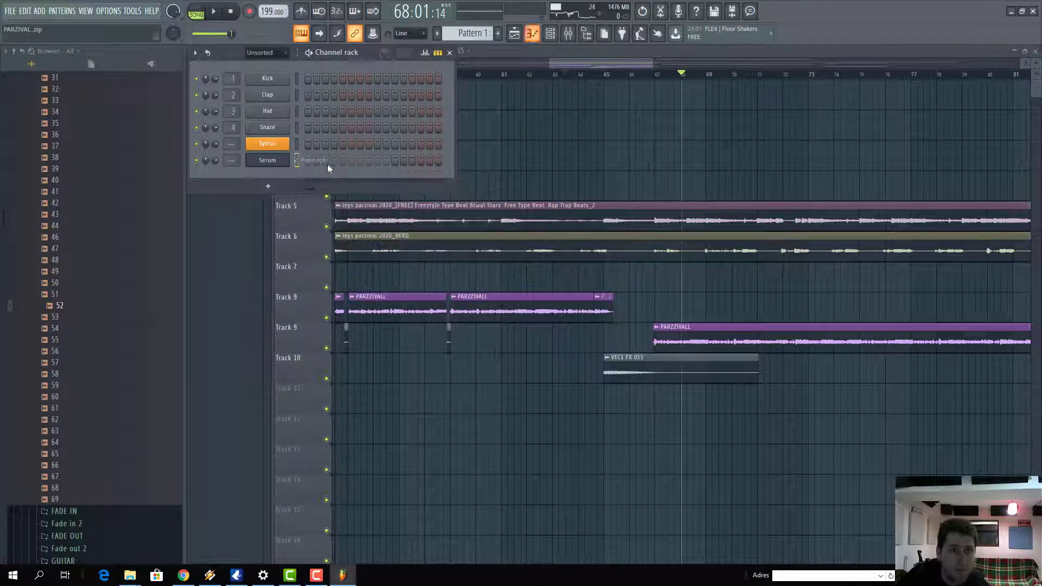
{"action": "right_click", "coordinate": [285, 159]}
{"action": "left_click", "coordinate": [324, 162]}
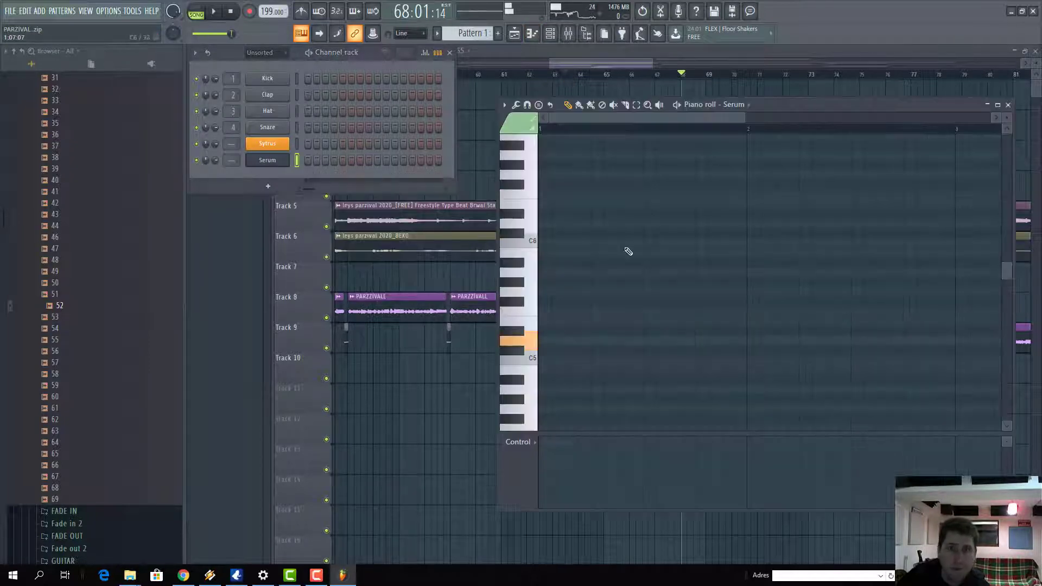
Step: Draw a one-bar D5 note at the start of the Serum piano roll and return to the playlist
{"action": "left_click", "coordinate": [548, 341]}
{"action": "left_click_drag", "start_coordinate": [564, 342], "coordinate": [746, 351]}
{"action": "left_click", "coordinate": [511, 50]}
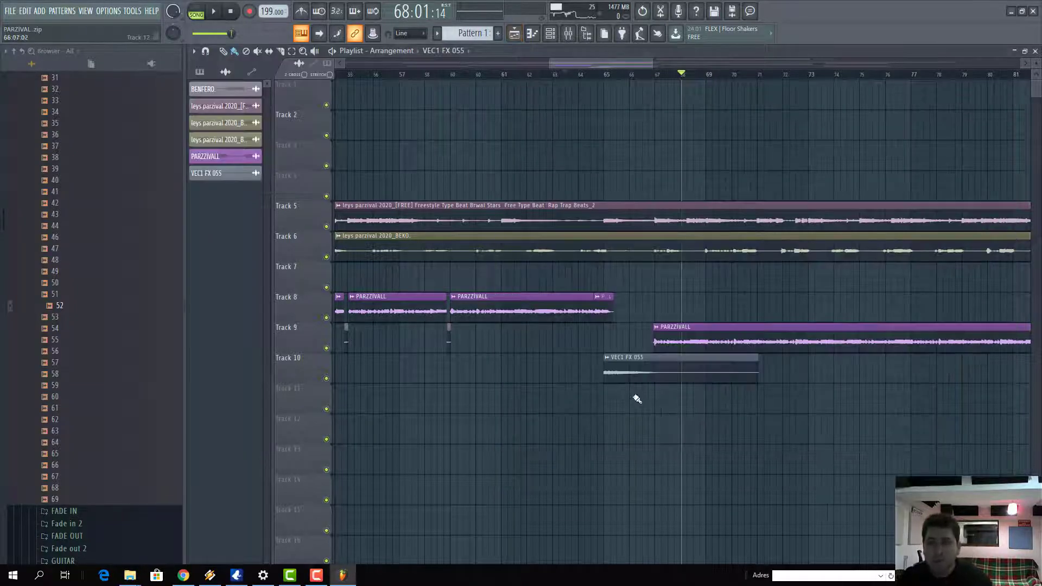
Step: Place a Pattern 1 clip at bar 65 on Track 12, removing the misplaced clip from Track 11
{"action": "left_click", "coordinate": [612, 402]}
{"action": "right_click", "coordinate": [680, 397]}
{"action": "key", "text": "F4"}
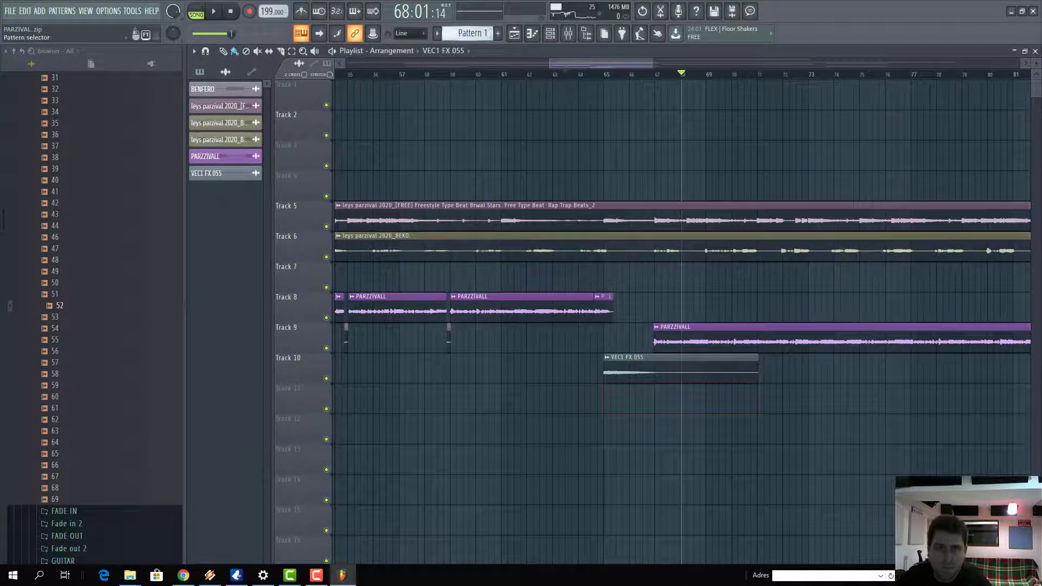
{"action": "key", "text": "ctrl+z"}
{"action": "left_click", "coordinate": [612, 441]}
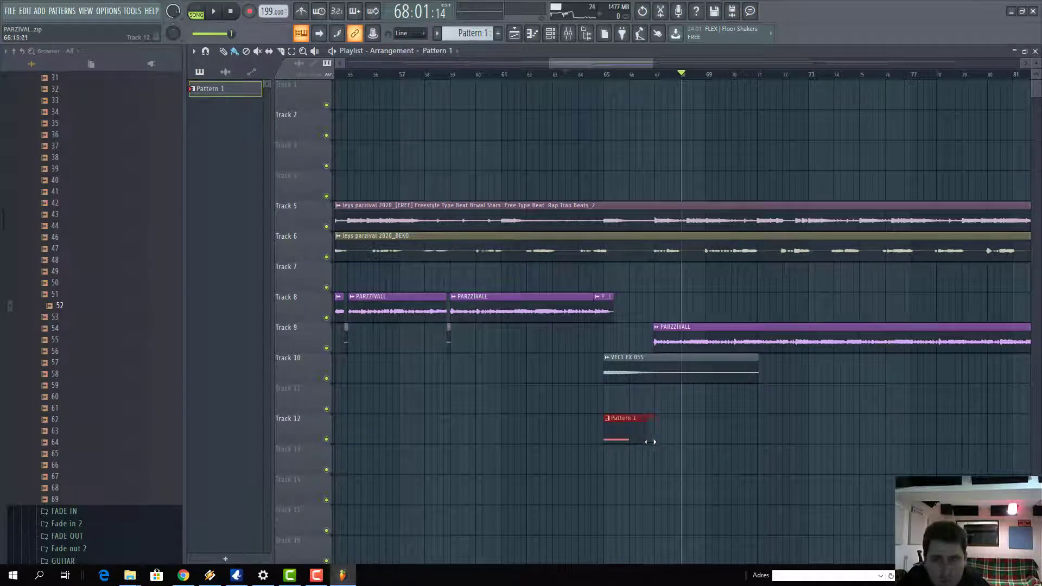
Step: Lengthen the Serum note in Pattern 1 to two bars and play the arrangement from about bar 63
{"action": "double_click", "coordinate": [634, 434]}
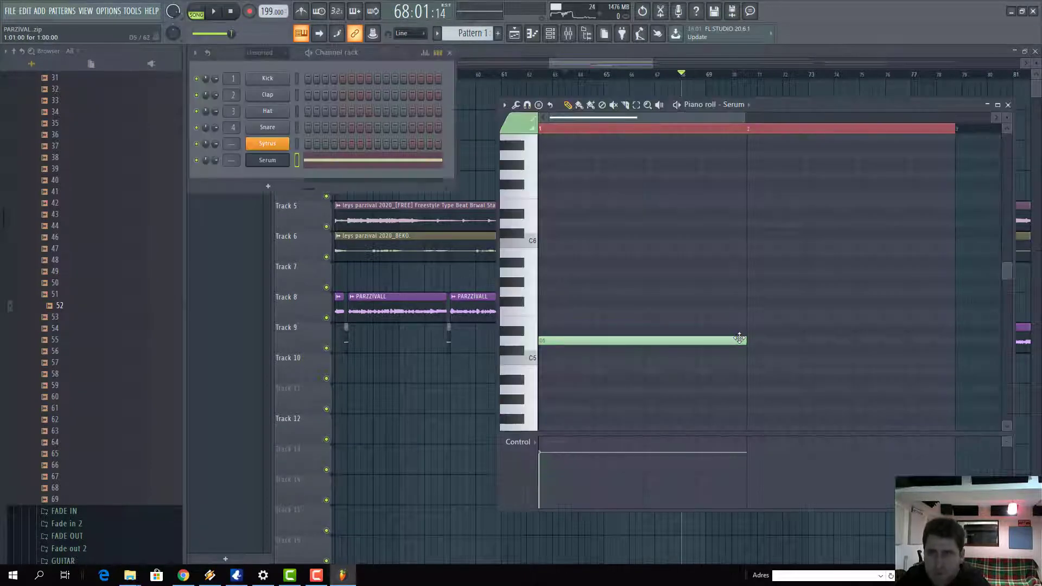
{"action": "left_click_drag", "start_coordinate": [754, 347], "coordinate": [955, 343]}
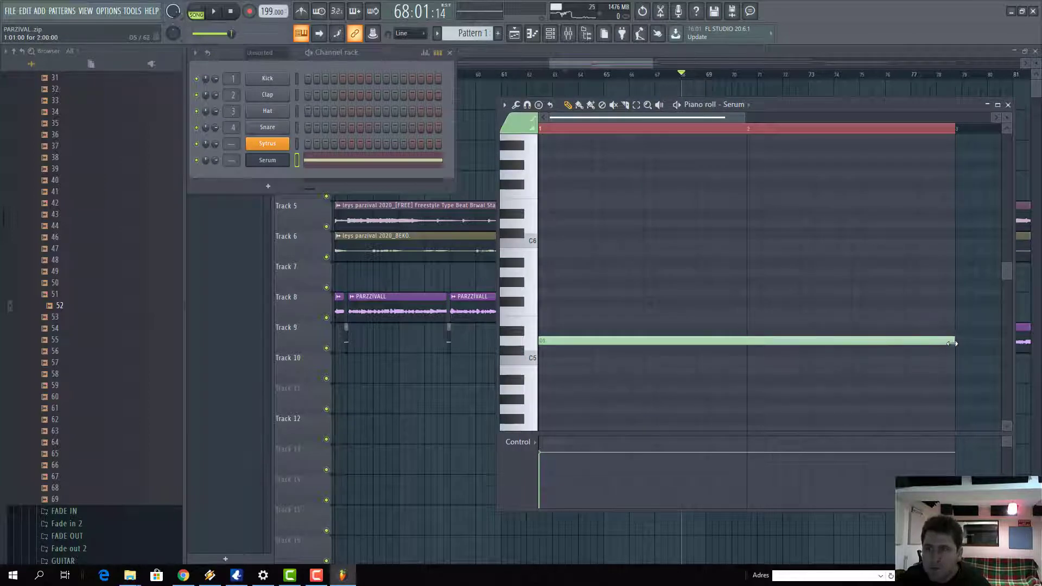
{"action": "left_click", "coordinate": [528, 36]}
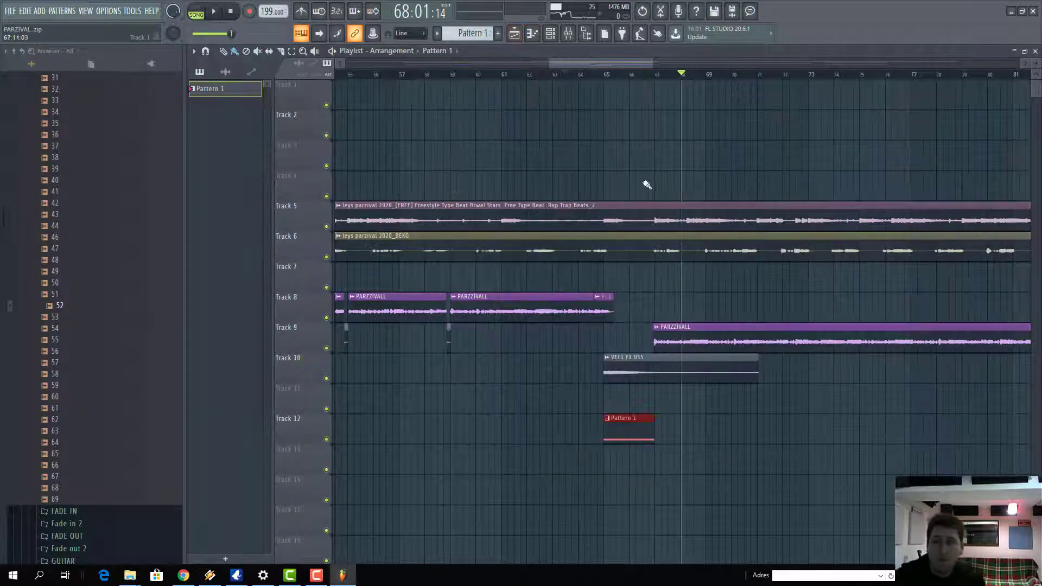
{"action": "left_click_drag", "start_coordinate": [596, 80], "coordinate": [579, 89]}
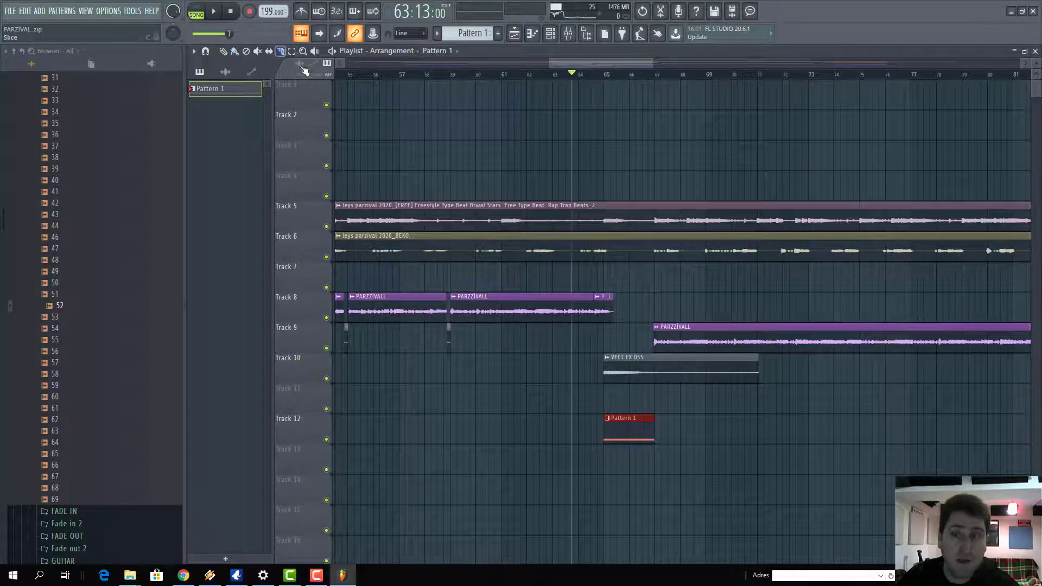
Step: Slice the VEC1 FX 055 clip on Track 10 shortly after bar 67 and delete the cut-off tail pieces
{"action": "left_click_drag", "start_coordinate": [672, 399], "coordinate": [672, 399]}
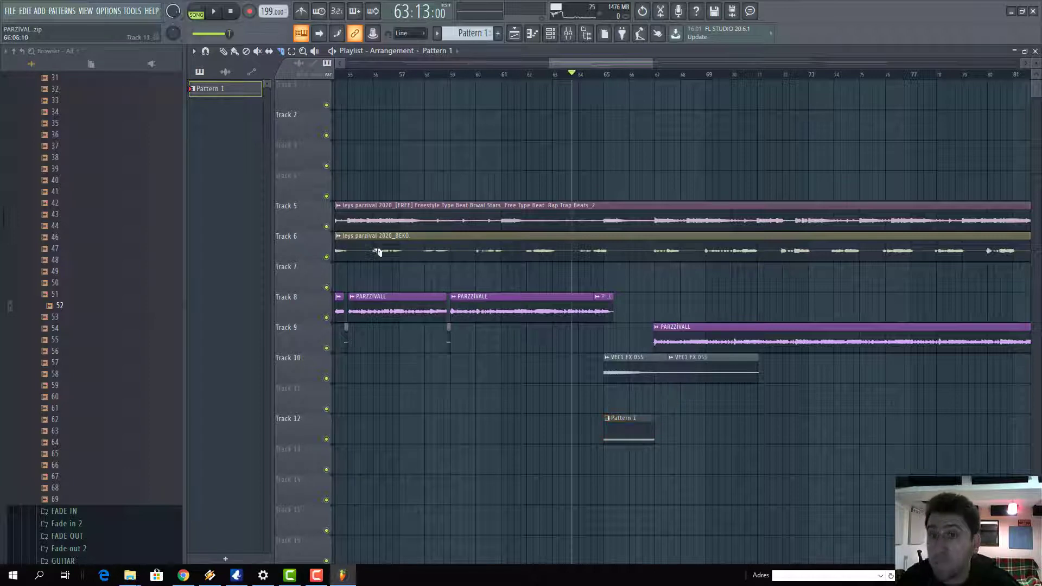
{"action": "left_click", "coordinate": [223, 51]}
{"action": "right_click", "coordinate": [740, 374]}
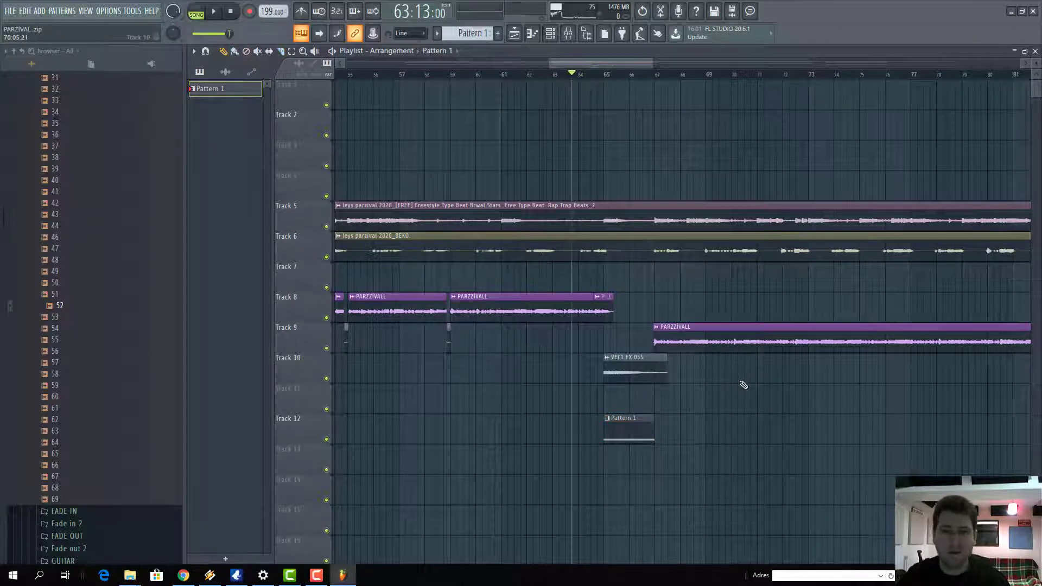
{"action": "scroll", "coordinate": [741, 383], "scroll_direction": "up", "scroll_amount": 2}
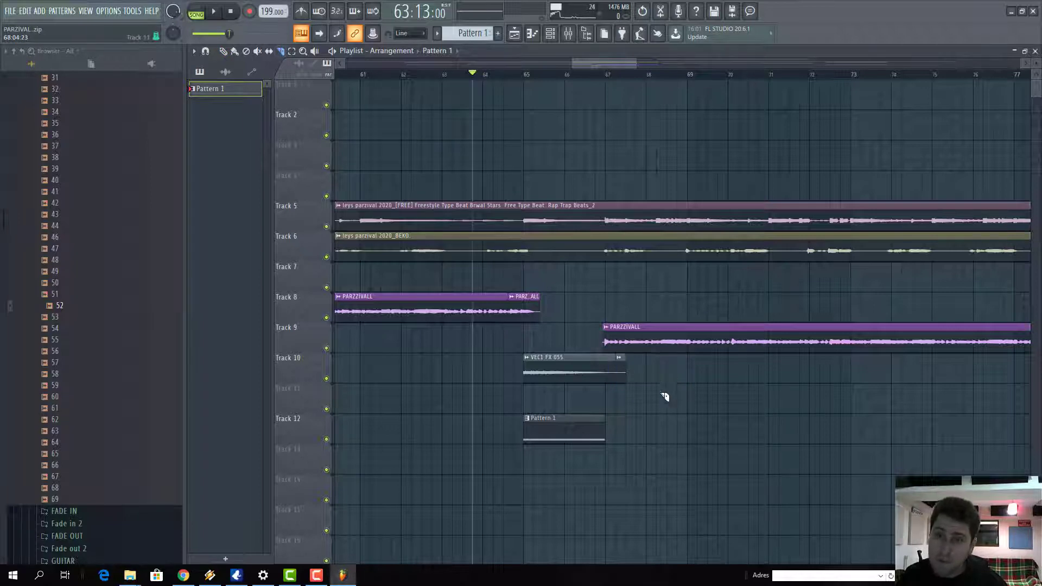
{"action": "right_click", "coordinate": [623, 367]}
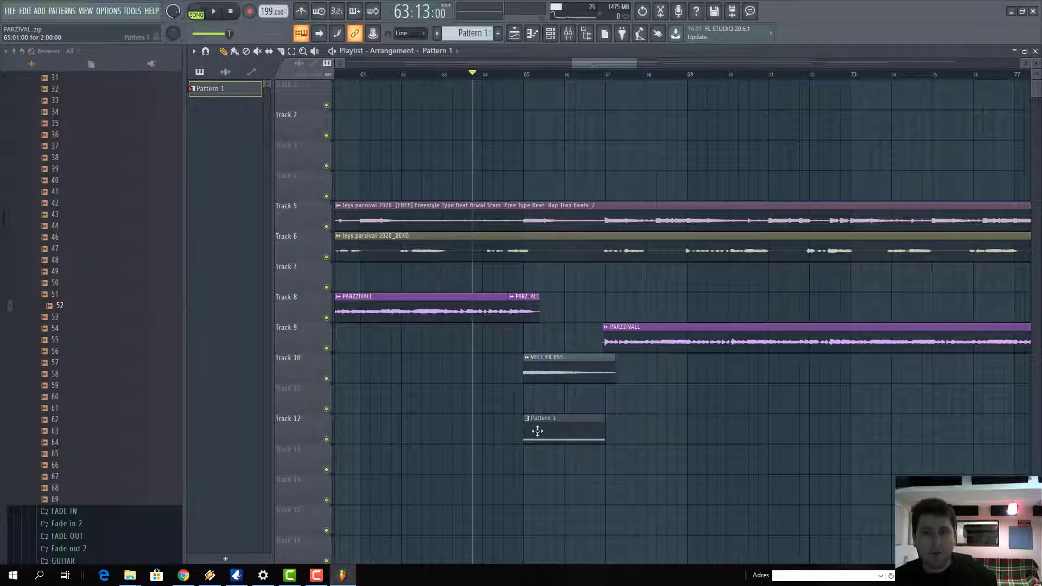
Step: Play the transition from bar 65 twice to hear VEC1 FX 055 together with Pattern 1
{"action": "left_click", "coordinate": [525, 76]}
{"action": "key", "text": "space"}
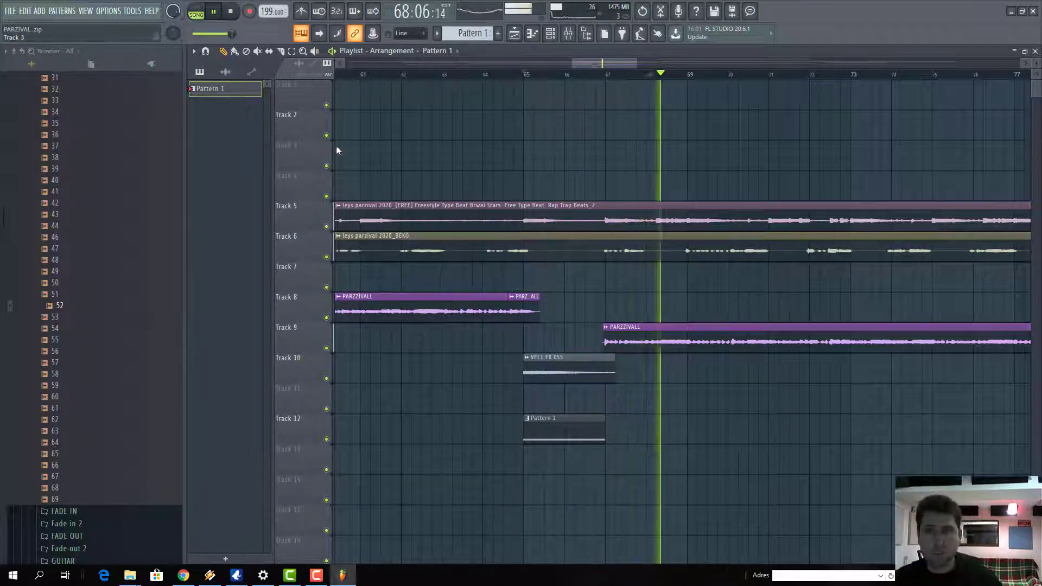
{"action": "left_click", "coordinate": [526, 74]}
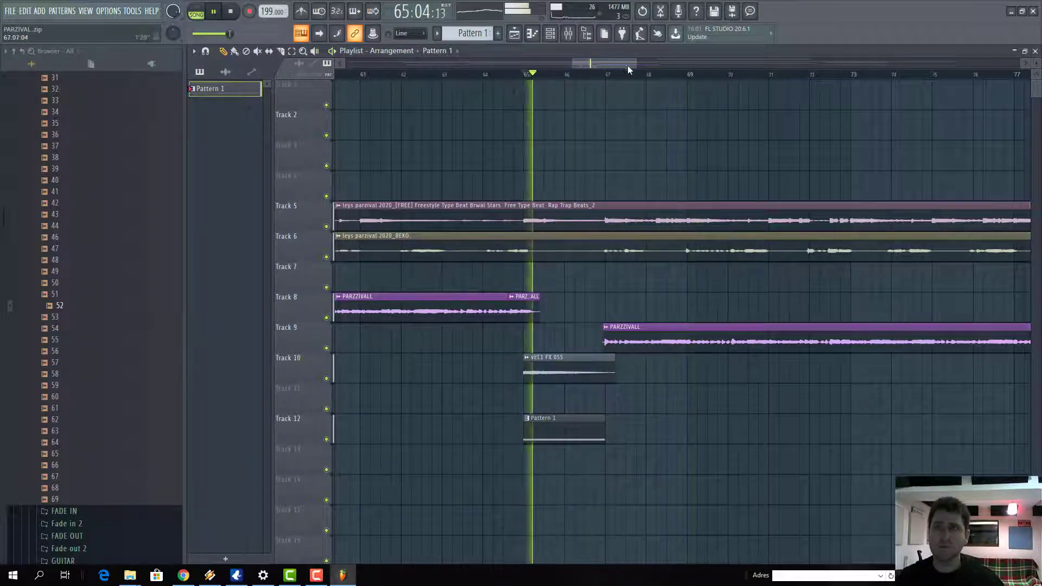
Step: Start playback around bar 120 and place a Pattern 1 clip at bar 123 on Track 11
{"action": "left_click_drag", "start_coordinate": [635, 63], "coordinate": [860, 63]}
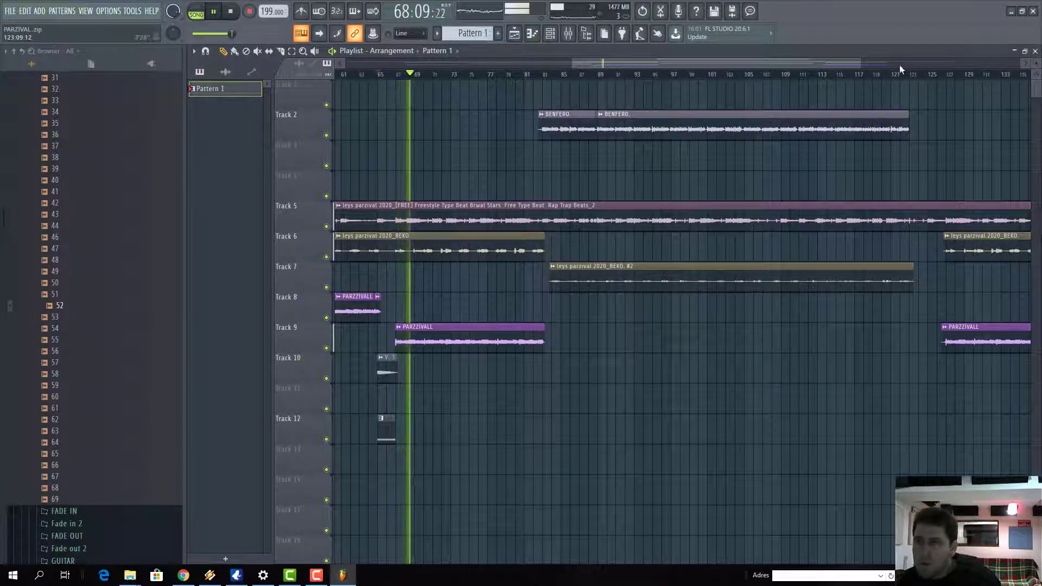
{"action": "left_click", "coordinate": [884, 74]}
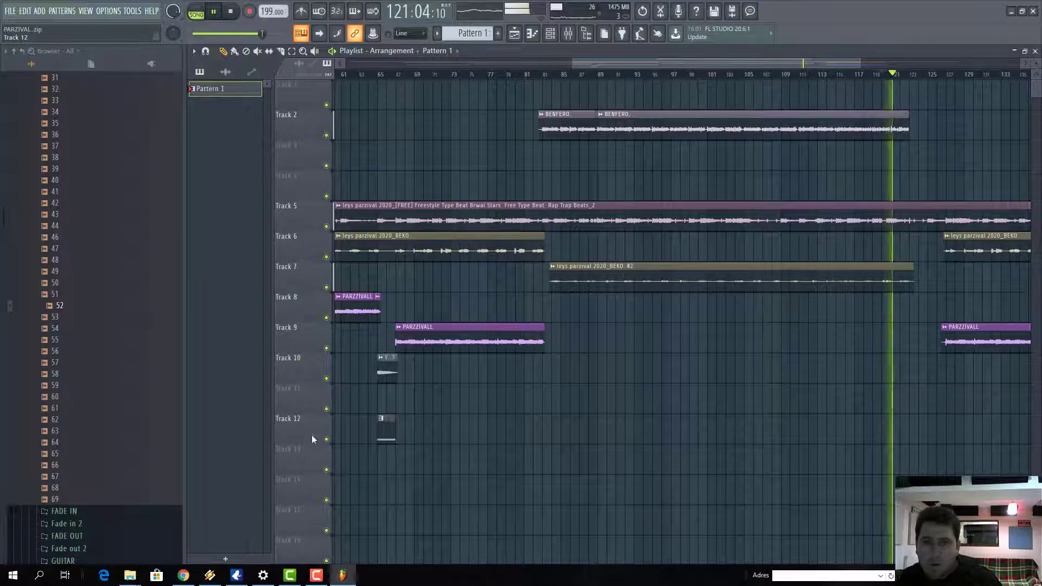
{"action": "left_click", "coordinate": [916, 402]}
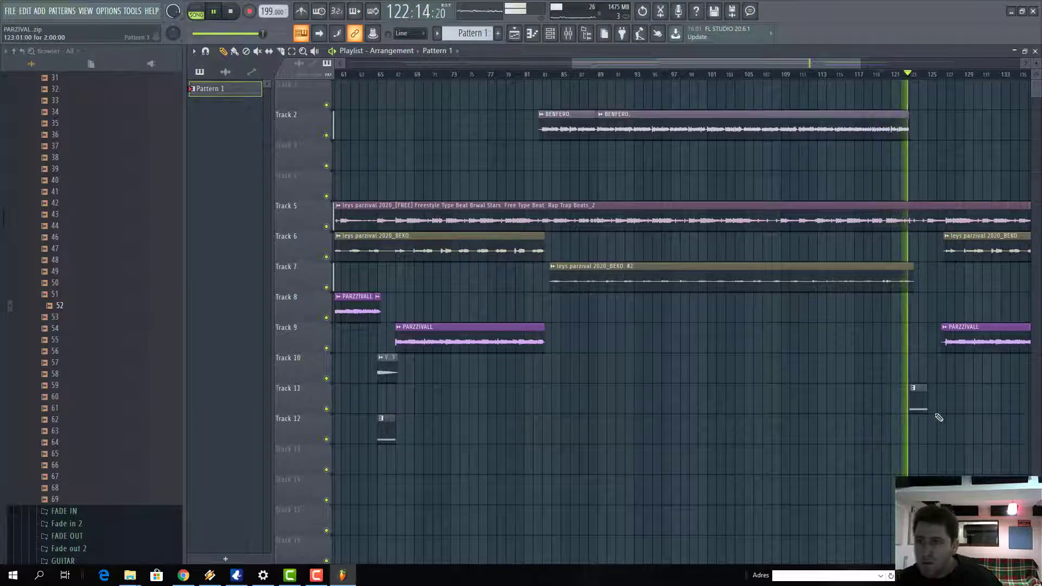
Step: Shift the new Pattern 1 clip to bar 124 and place a VEC1 FX 055 clip at bar 123 on Track 10
{"action": "left_click", "coordinate": [392, 374]}
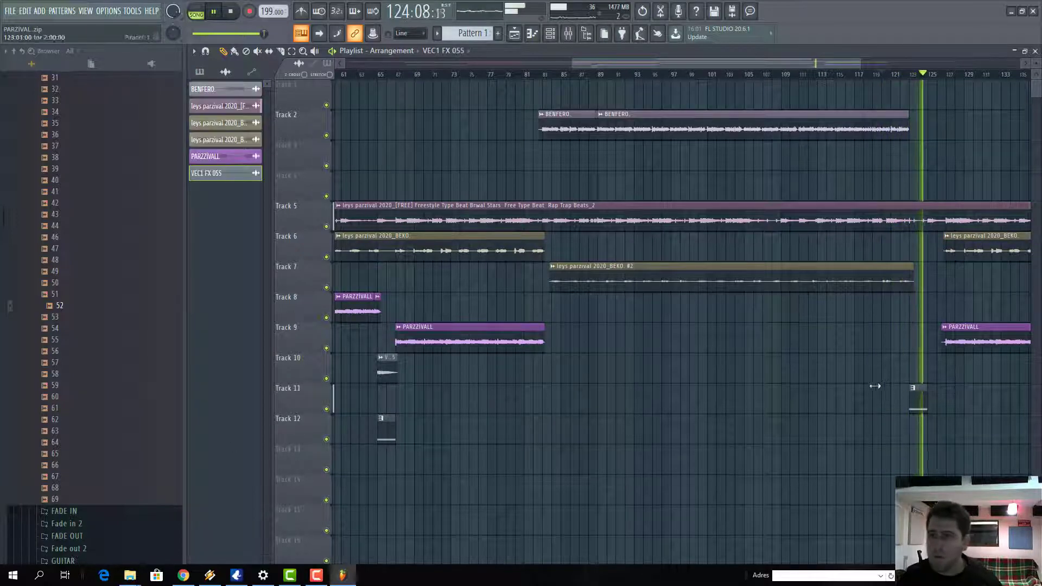
{"action": "key", "text": "space"}
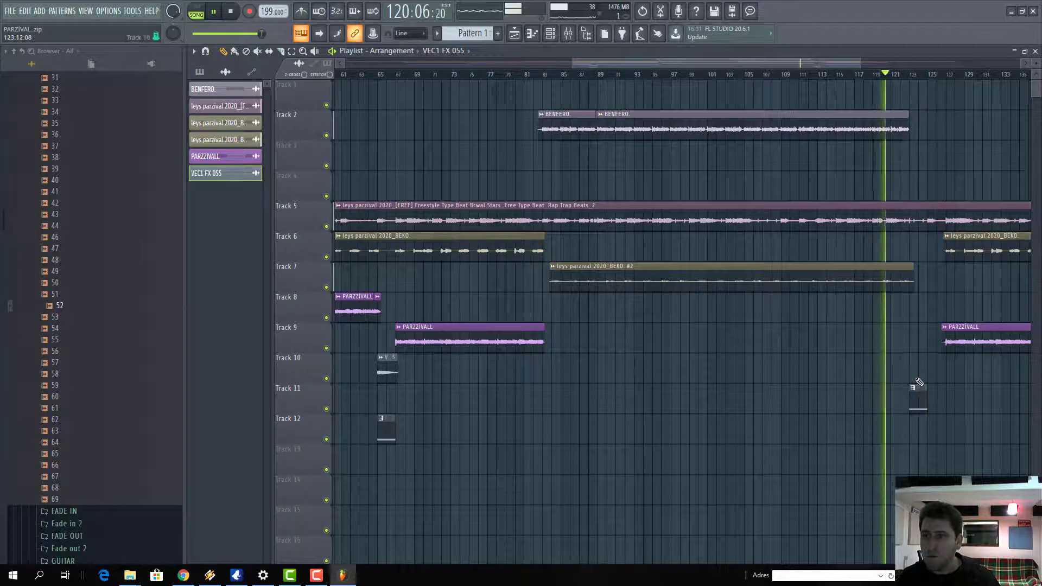
{"action": "left_click", "coordinate": [918, 387]}
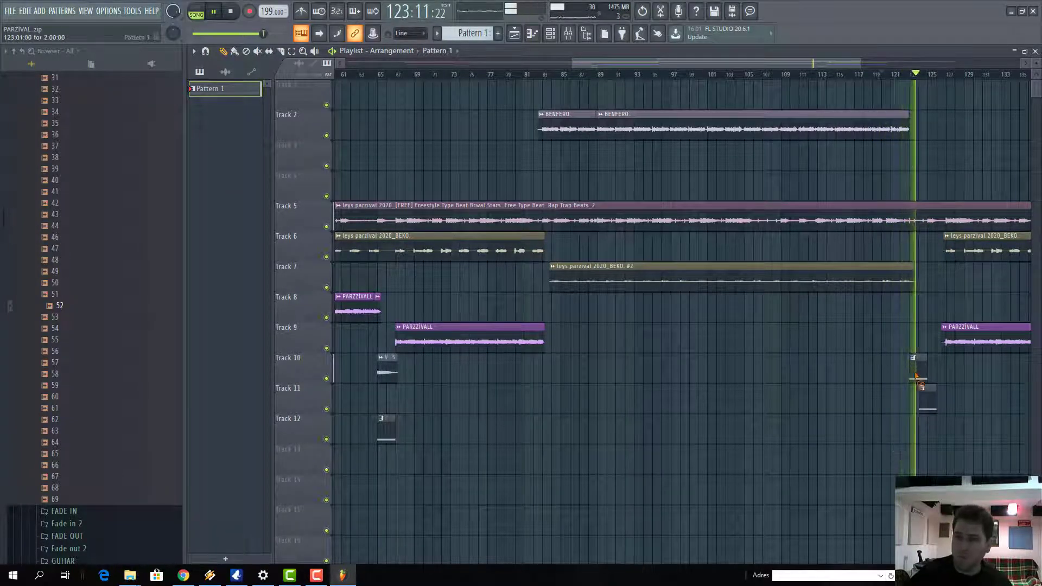
{"action": "left_click", "coordinate": [398, 375]}
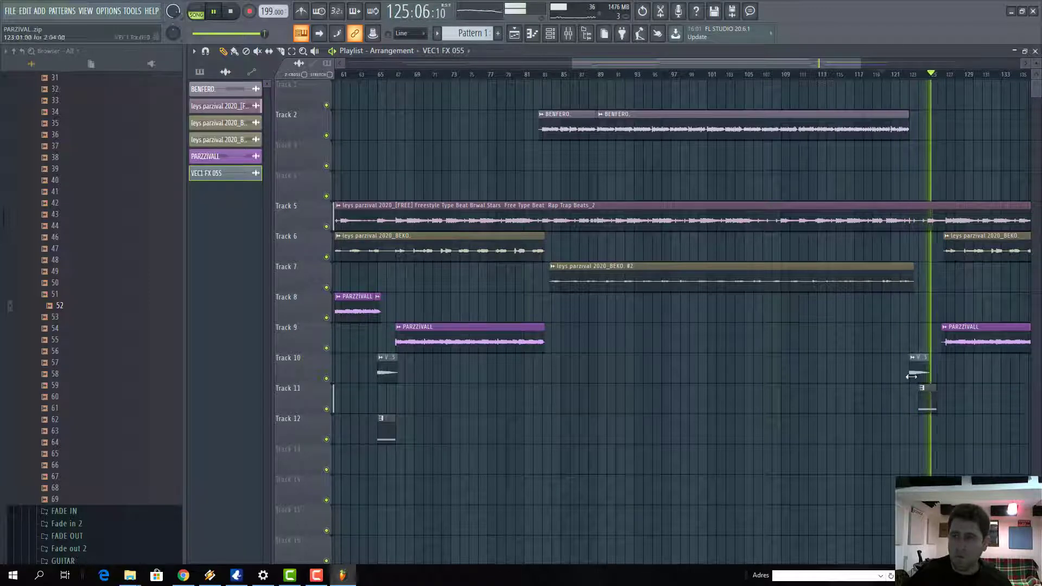
Step: Move the second Pattern 1 clip on Track 11 to bar 125 and replay the section from around bar 120
{"action": "key", "text": "space"}
{"action": "key", "text": "space"}
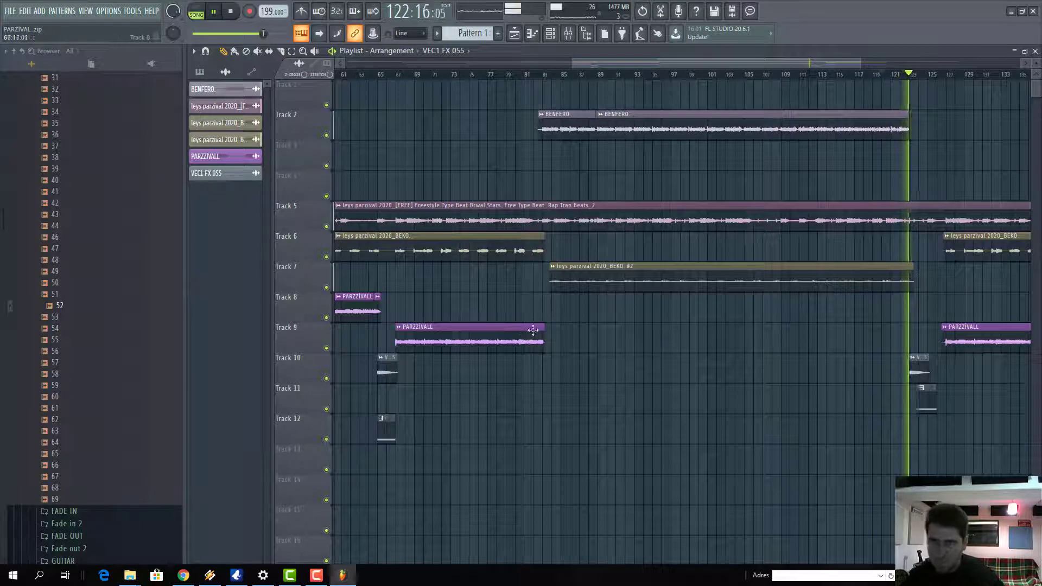
{"action": "mouse_move", "coordinate": [859, 66]}
{"action": "left_mouse_down"}
{"action": "mouse_move", "coordinate": [893, 66]}
{"action": "mouse_move", "coordinate": [853, 72]}
{"action": "left_mouse_up"}
{"action": "left_click_drag", "start_coordinate": [934, 399], "coordinate": [941, 412]}
{"action": "key", "text": "space"}
{"action": "key", "text": "space"}
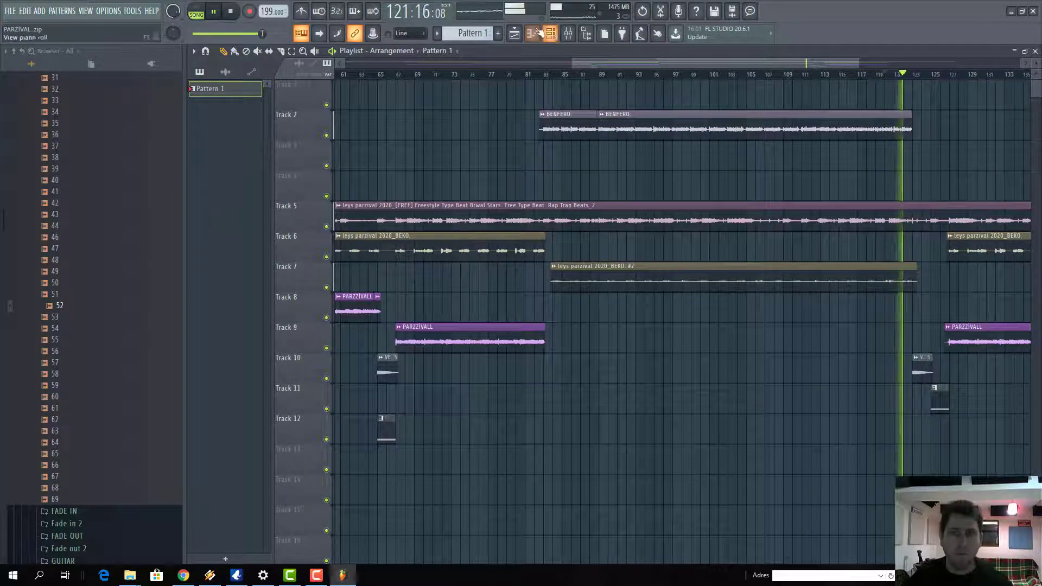
{"action": "left_click", "coordinate": [549, 33]}
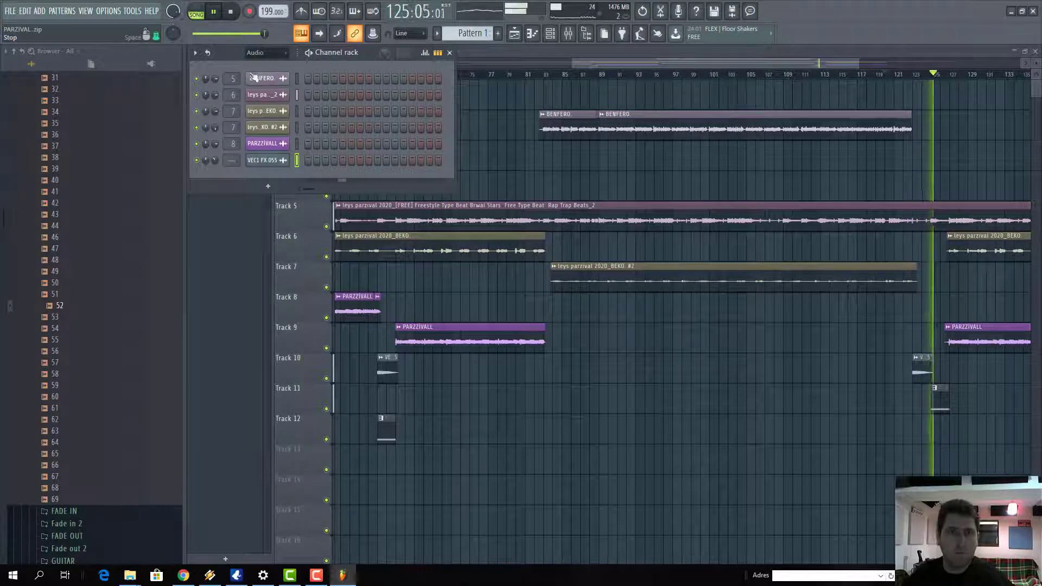
{"action": "left_click", "coordinate": [232, 12]}
{"action": "right_click", "coordinate": [269, 168]}
{"action": "mouse_move", "coordinate": [324, 243]}
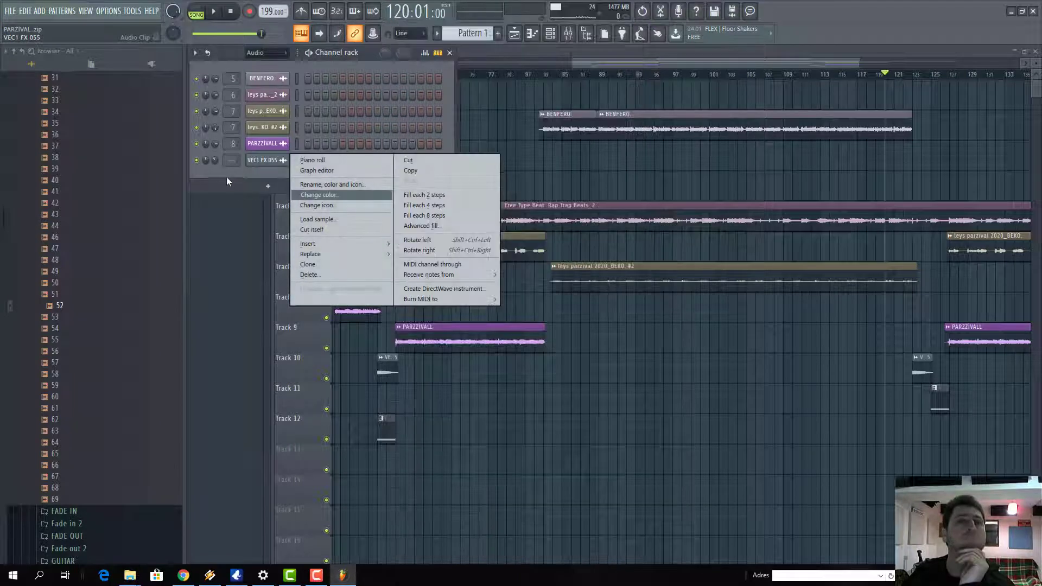
{"action": "left_click", "coordinate": [233, 185]}
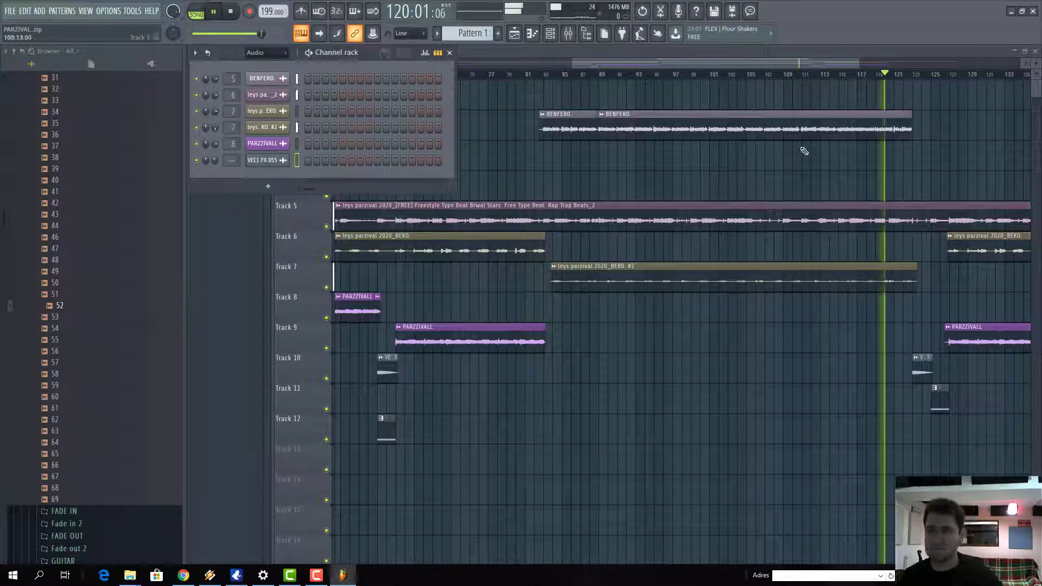
Step: Play through the bar 123 transition, replay the one at bar 65, and open the VEC1 FX 055 sampler settings
{"action": "left_click_drag", "start_coordinate": [856, 60], "coordinate": [940, 62]}
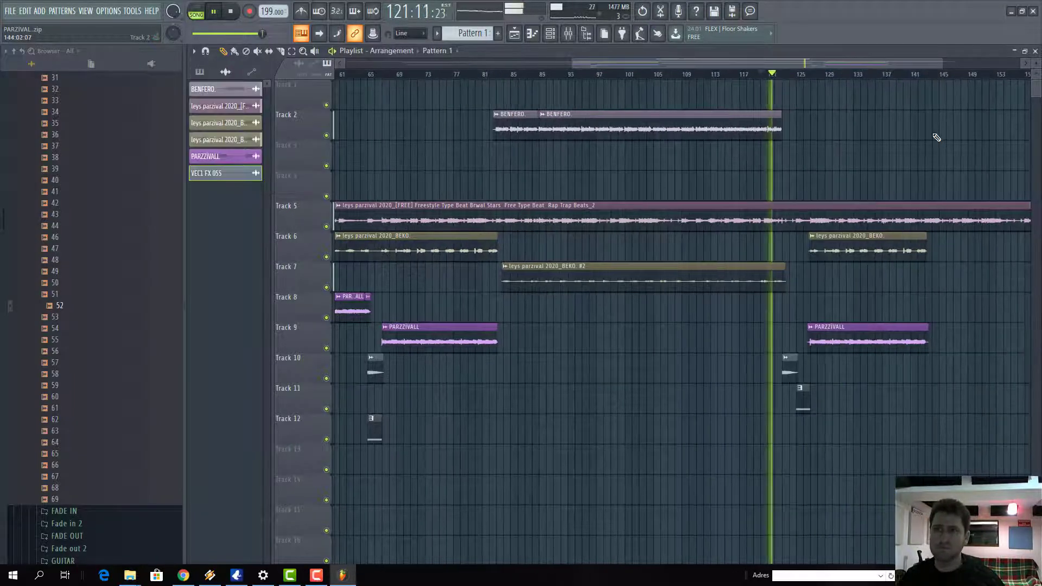
{"action": "left_click_drag", "start_coordinate": [1036, 63], "coordinate": [1036, 67]}
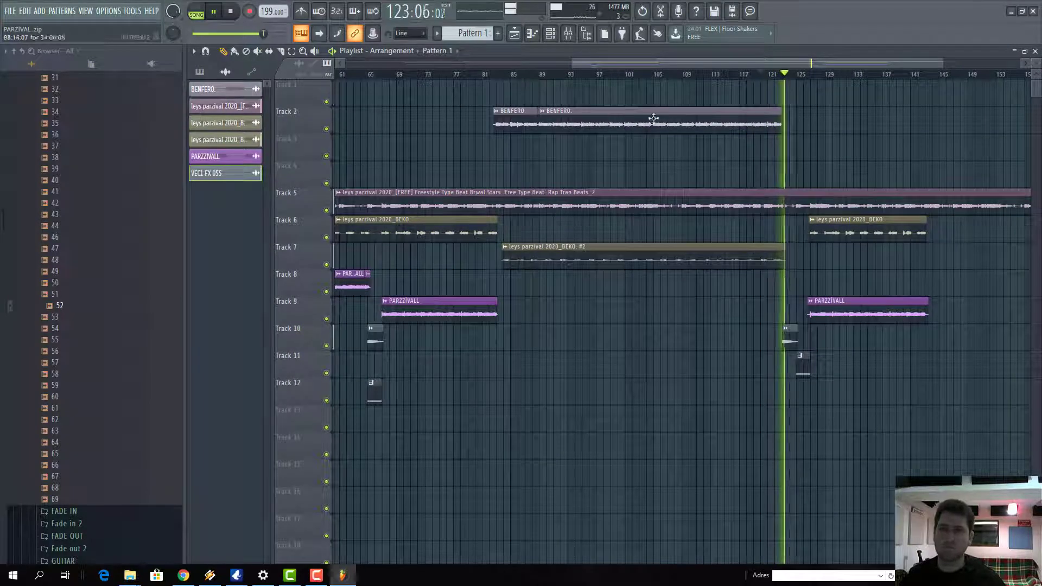
{"action": "left_click_drag", "start_coordinate": [943, 64], "coordinate": [1037, 64]}
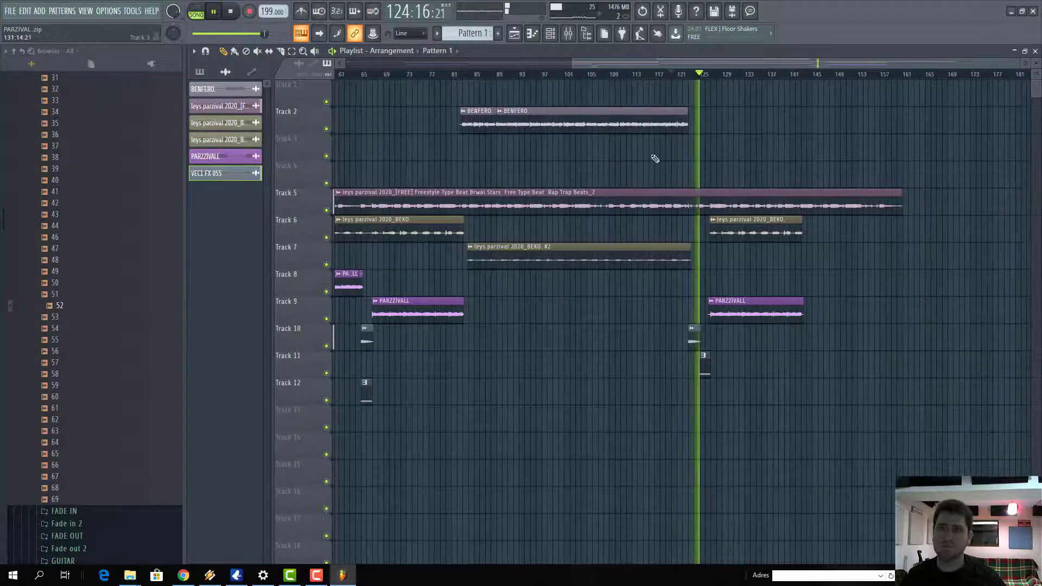
{"action": "left_click", "coordinate": [363, 76]}
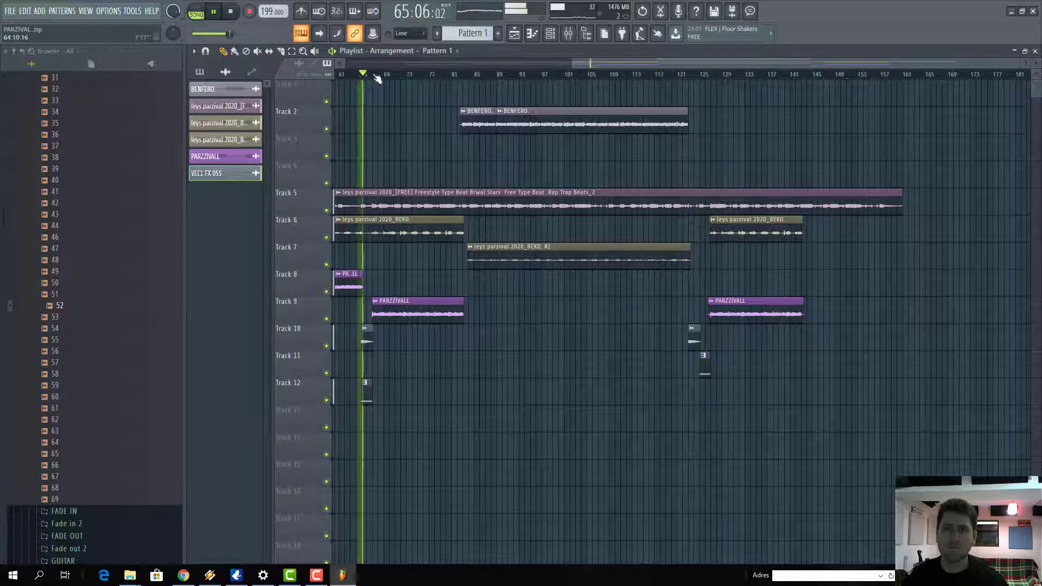
{"action": "left_click", "coordinate": [349, 74]}
{"action": "double_click", "coordinate": [366, 344]}
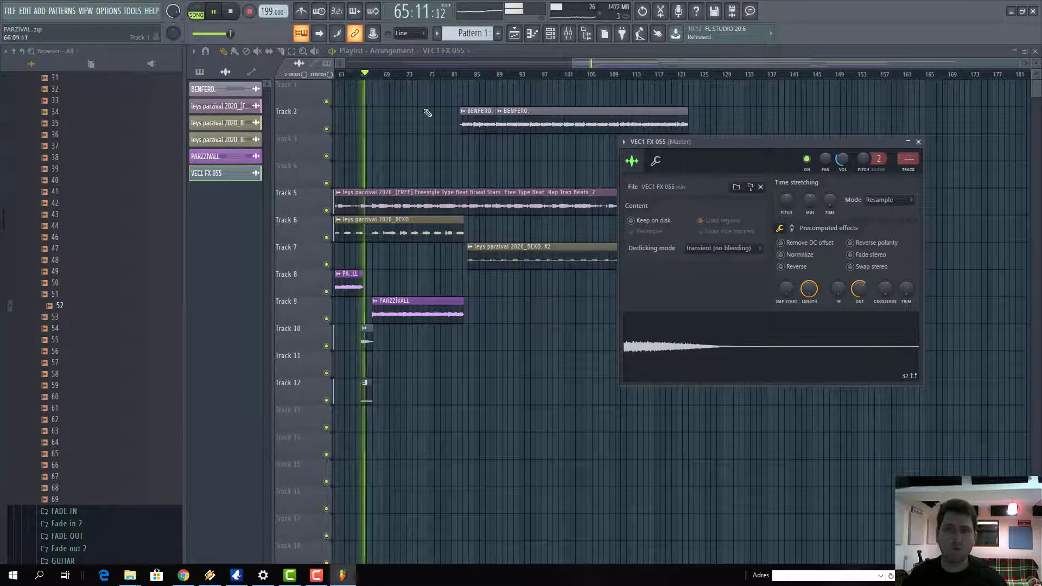
Step: Bring the whole arrangement into view and collapse the Viprone FX Collection Vol.2 folder in the sample browser
{"action": "left_click_drag", "start_coordinate": [326, 66], "coordinate": [304, 65]}
{"action": "scroll", "coordinate": [180, 185], "scroll_direction": "up", "scroll_amount": 10}
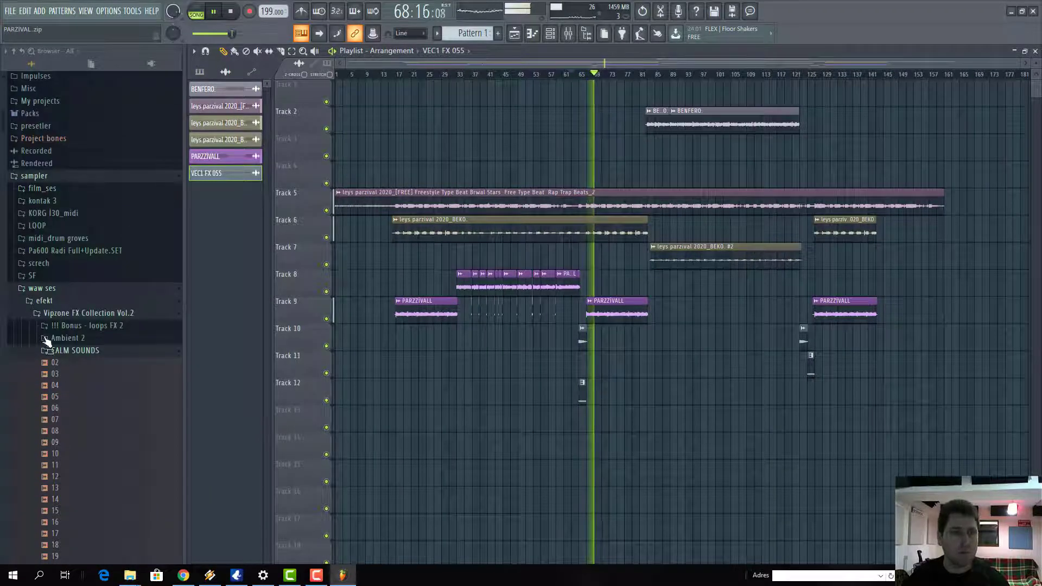
{"action": "left_click", "coordinate": [57, 315]}
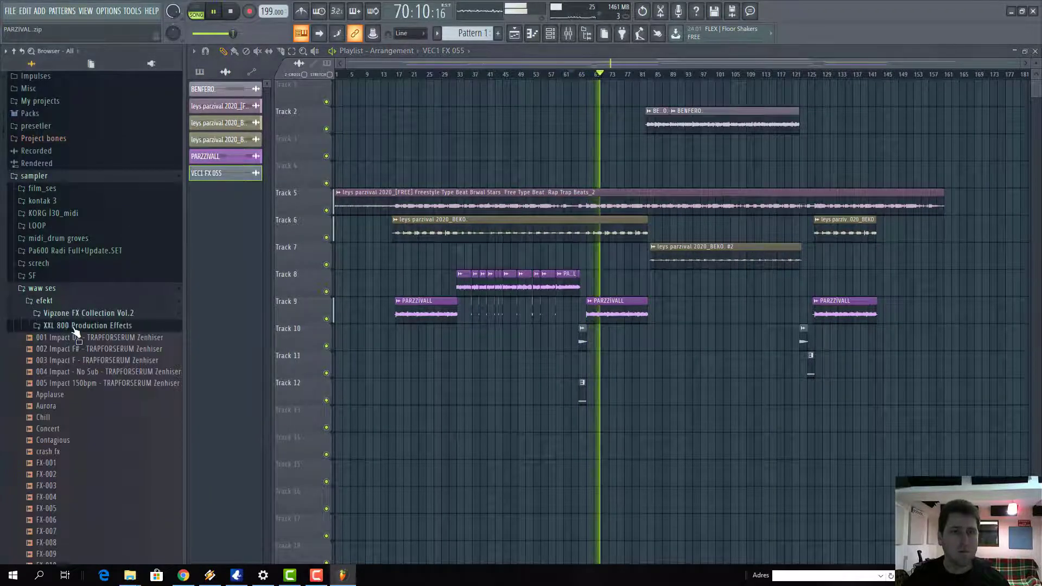
Step: Play the arrangement from bar 17, where the first PARZZIVALL clip on Track 9 starts
{"action": "left_click", "coordinate": [398, 76]}
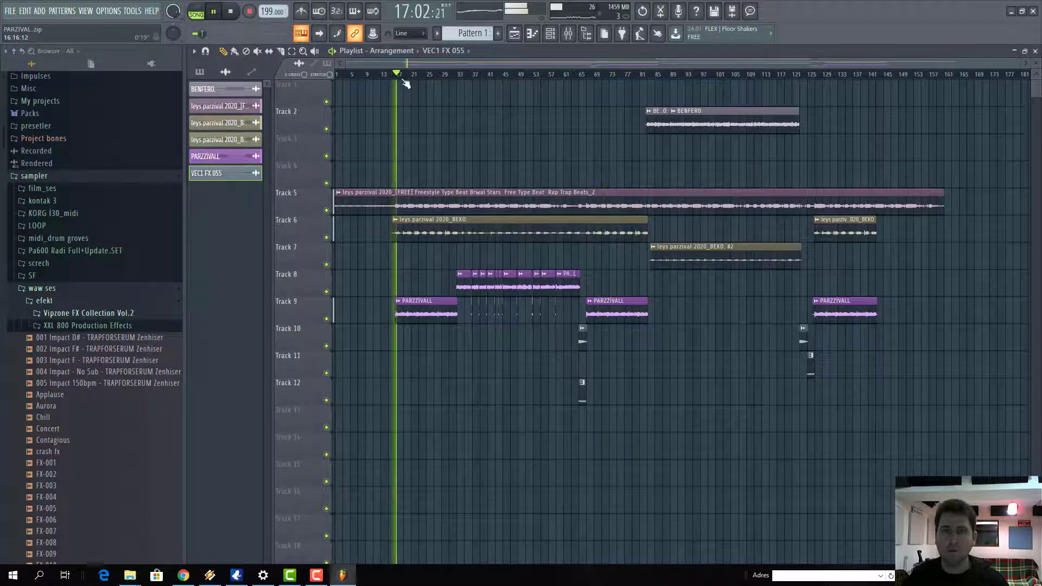
{"action": "scroll", "coordinate": [429, 123], "scroll_direction": "up", "scroll_amount": 2}
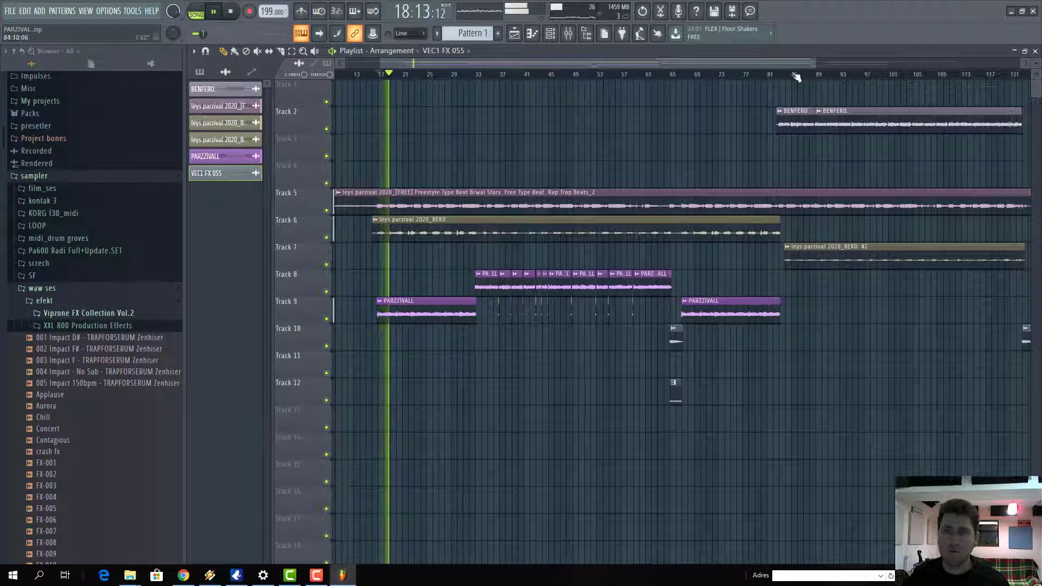
{"action": "left_click_drag", "start_coordinate": [816, 64], "coordinate": [929, 64]}
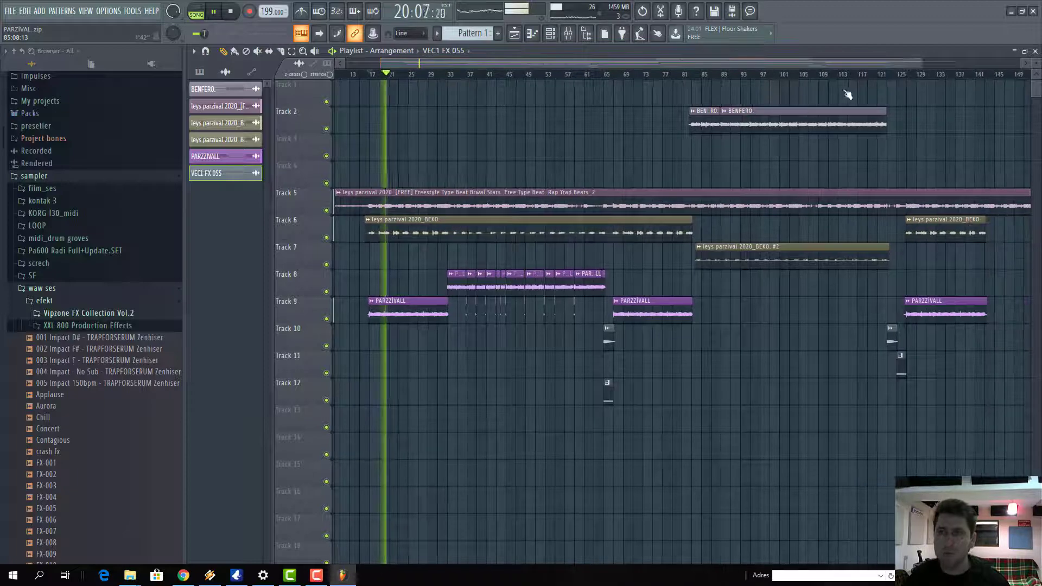
Step: Solo the beat audio on Track 5 and play it from bar 17 to examine its waveform
{"action": "left_click", "coordinate": [700, 75]}
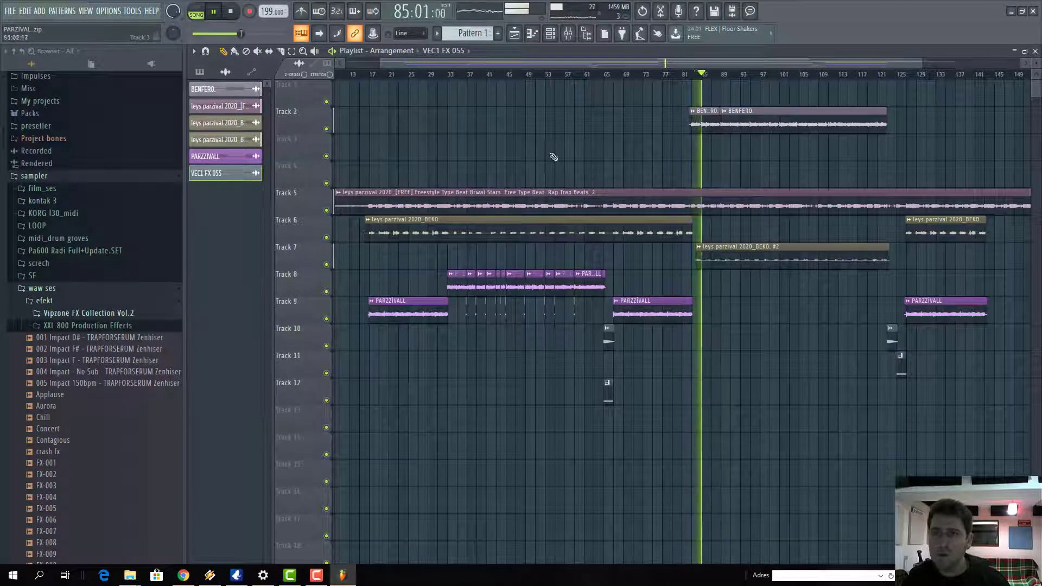
{"action": "right_click", "coordinate": [327, 211]}
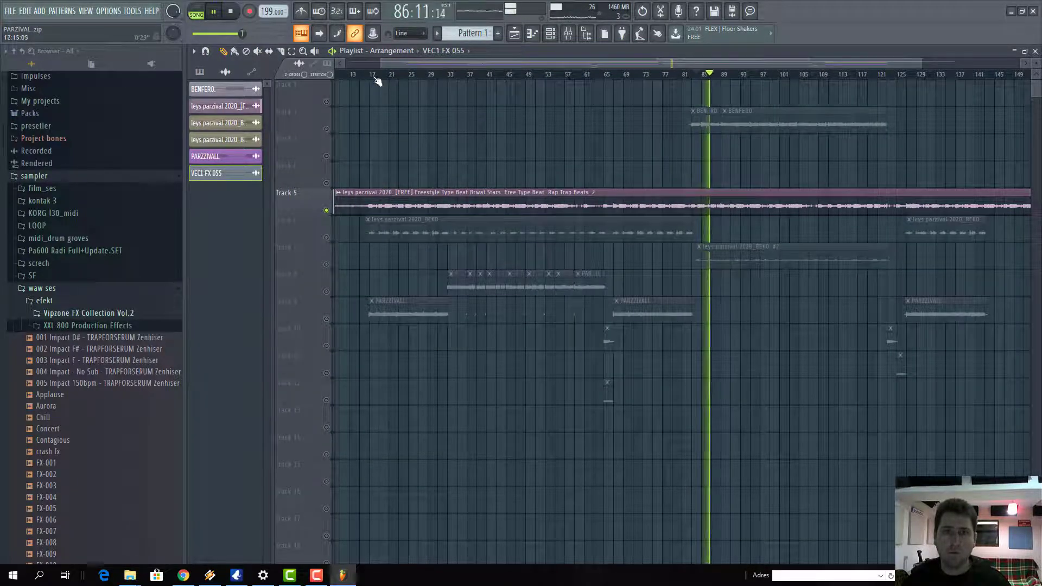
{"action": "left_click", "coordinate": [375, 76]}
{"action": "scroll", "coordinate": [399, 74], "scroll_direction": "up", "scroll_amount": 4}
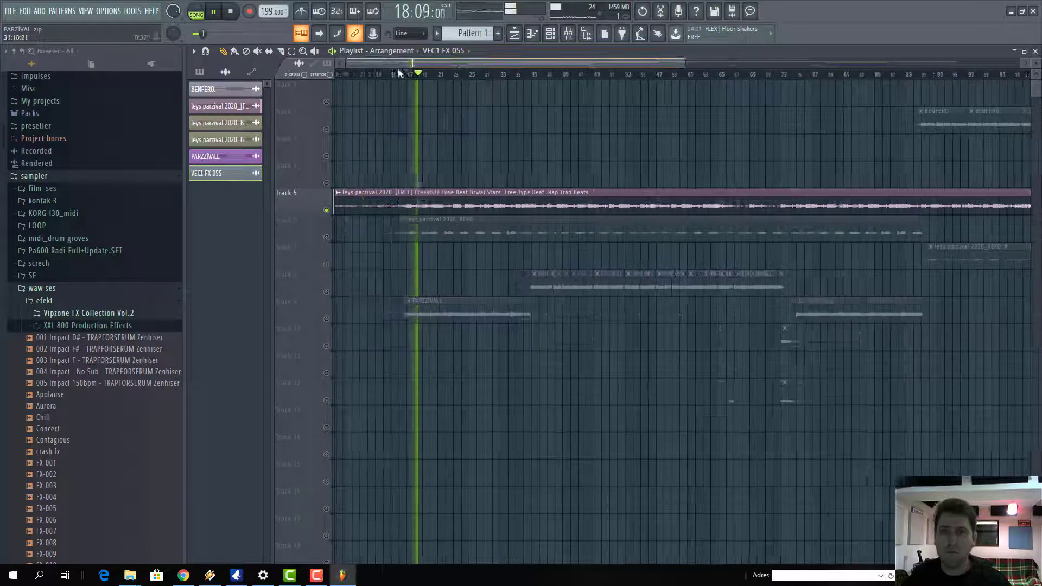
{"action": "scroll", "coordinate": [910, 80], "scroll_direction": "up", "scroll_amount": 3}
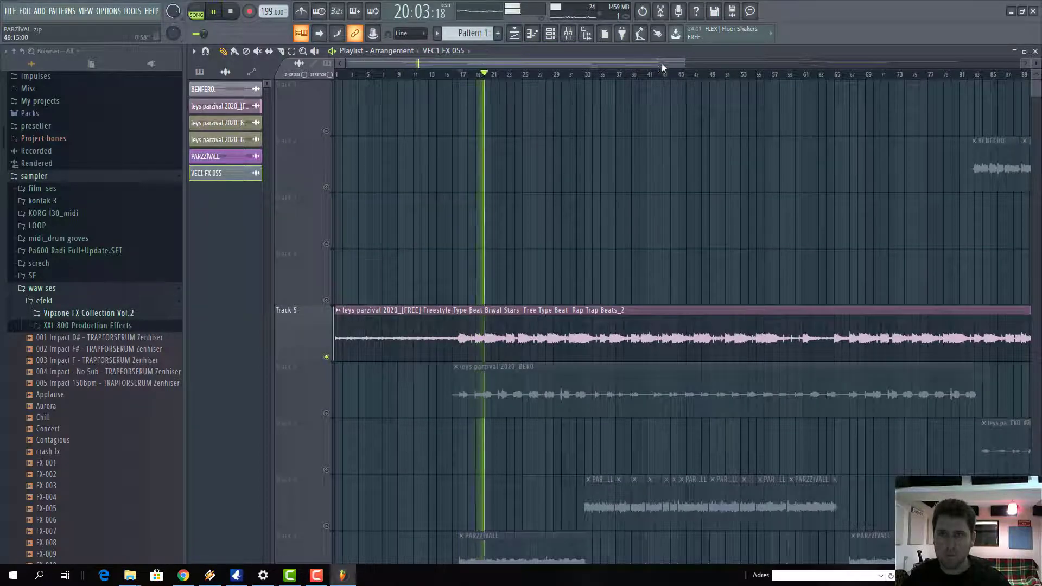
{"action": "scroll", "coordinate": [462, 126], "scroll_direction": "up", "scroll_amount": 3}
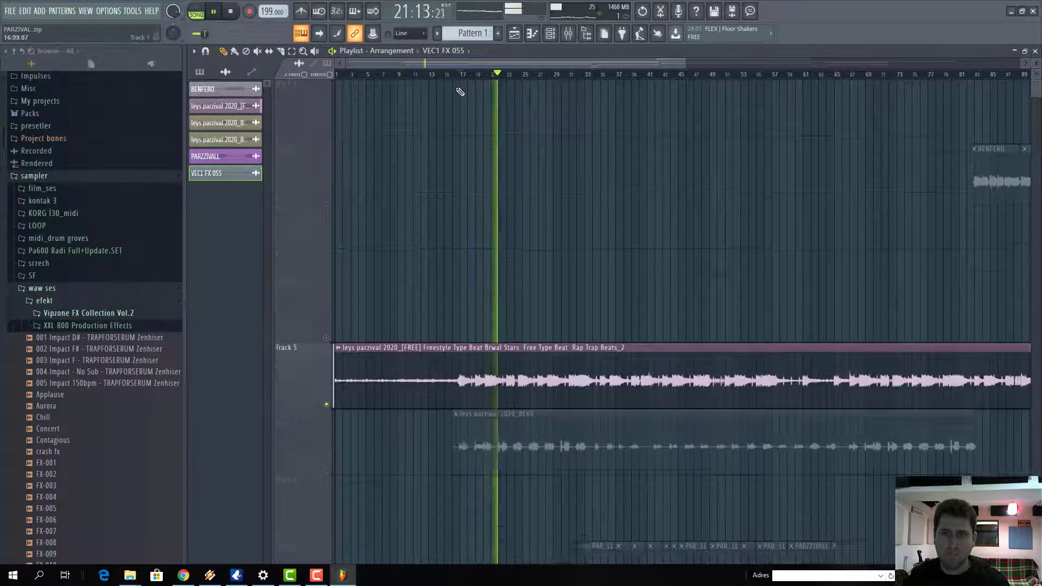
{"action": "scroll", "coordinate": [512, 212], "scroll_direction": "down", "scroll_amount": 3}
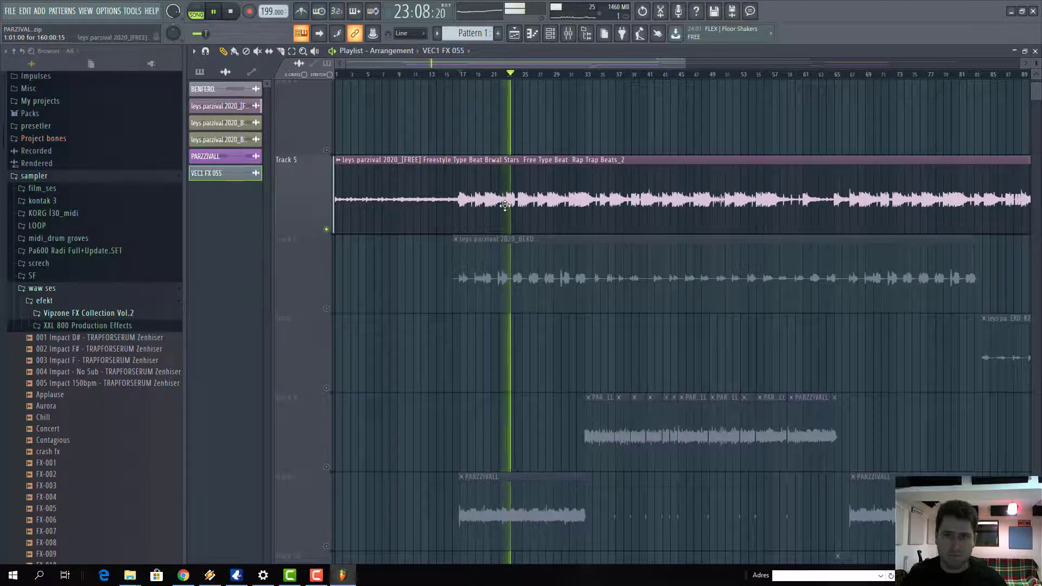
{"action": "scroll", "coordinate": [505, 206], "scroll_direction": "up", "scroll_amount": 3}
Step: Slice the Track 5 beat clip at bar 17 and cut two one-step pieces right after that point
{"action": "left_click_drag", "start_coordinate": [473, 66], "coordinate": [418, 62]}
{"action": "scroll", "coordinate": [486, 88], "scroll_direction": "up", "scroll_amount": 2}
{"action": "scroll", "coordinate": [487, 101], "scroll_direction": "up", "scroll_amount": 3}
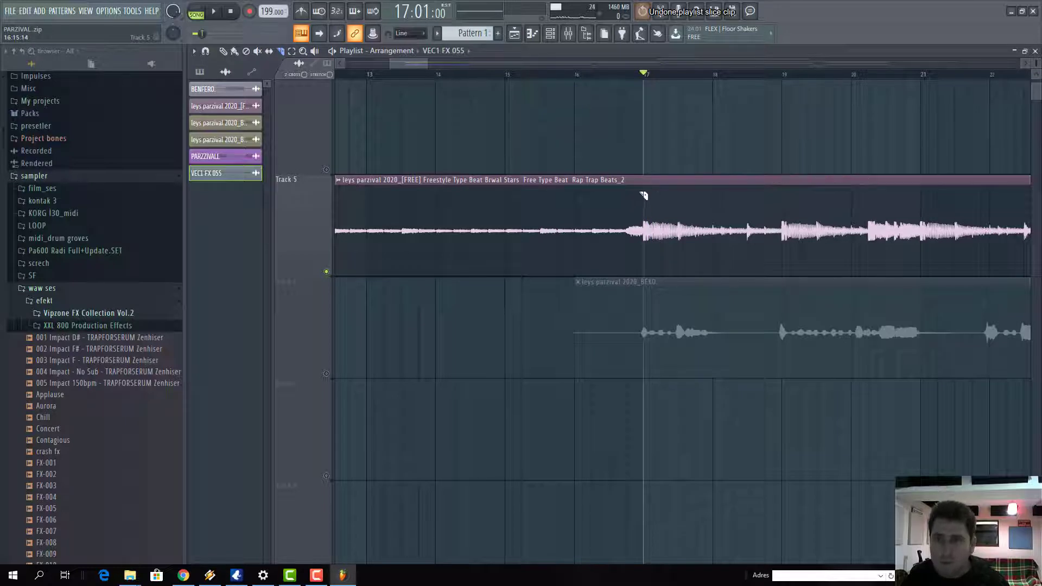
{"action": "scroll", "coordinate": [650, 190], "scroll_direction": "up", "scroll_amount": 3}
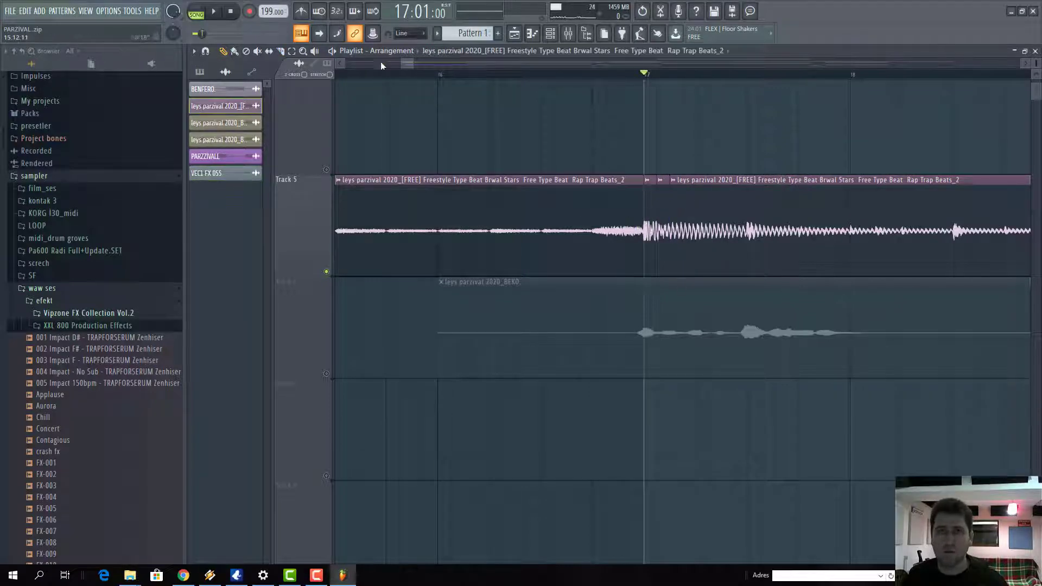
Step: Take Track 5 out of solo so that all tracks are active again
{"action": "left_click_drag", "start_coordinate": [412, 61], "coordinate": [736, 254]}
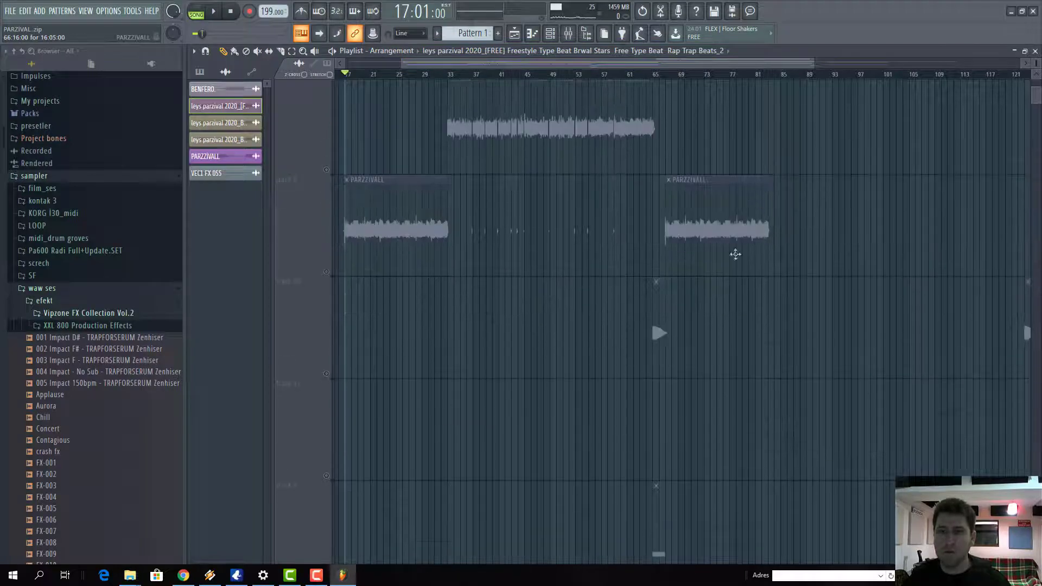
{"action": "scroll", "coordinate": [359, 163], "scroll_direction": "up", "scroll_amount": 4}
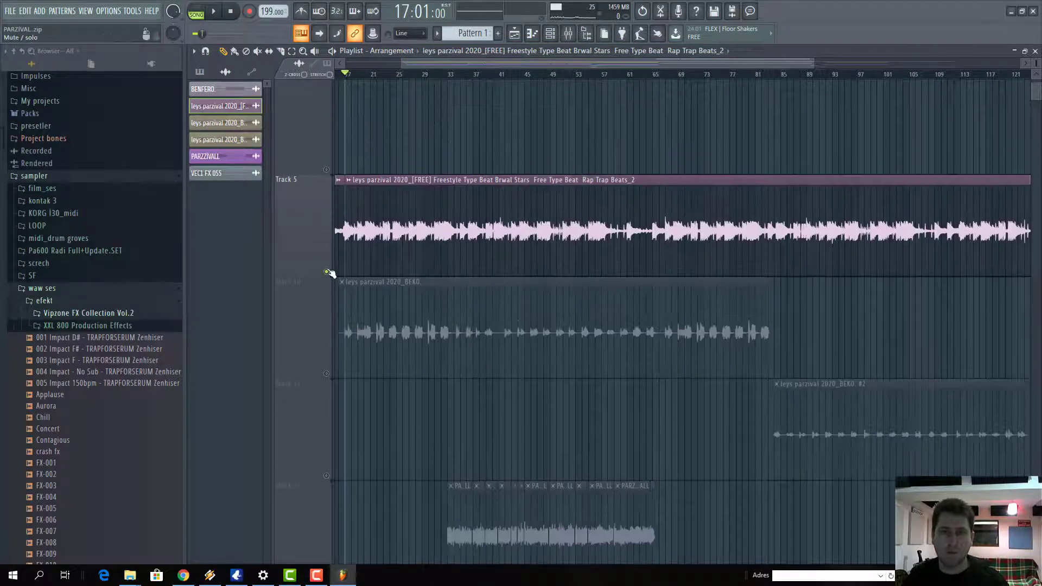
{"action": "right_click", "coordinate": [327, 272]}
{"action": "scroll", "coordinate": [396, 258], "scroll_direction": "down", "scroll_amount": 6}
{"action": "scroll", "coordinate": [579, 245], "scroll_direction": "up", "scroll_amount": 3}
{"action": "mouse_move", "coordinate": [1035, 95]}
{"action": "left_mouse_down"}
{"action": "mouse_move", "coordinate": [1036, 68]}
{"action": "mouse_move", "coordinate": [1035, 80]}
{"action": "left_mouse_up"}
{"action": "scroll", "coordinate": [568, 202], "scroll_direction": "down", "scroll_amount": 7}
{"action": "scroll", "coordinate": [540, 219], "scroll_direction": "up", "scroll_amount": 2}
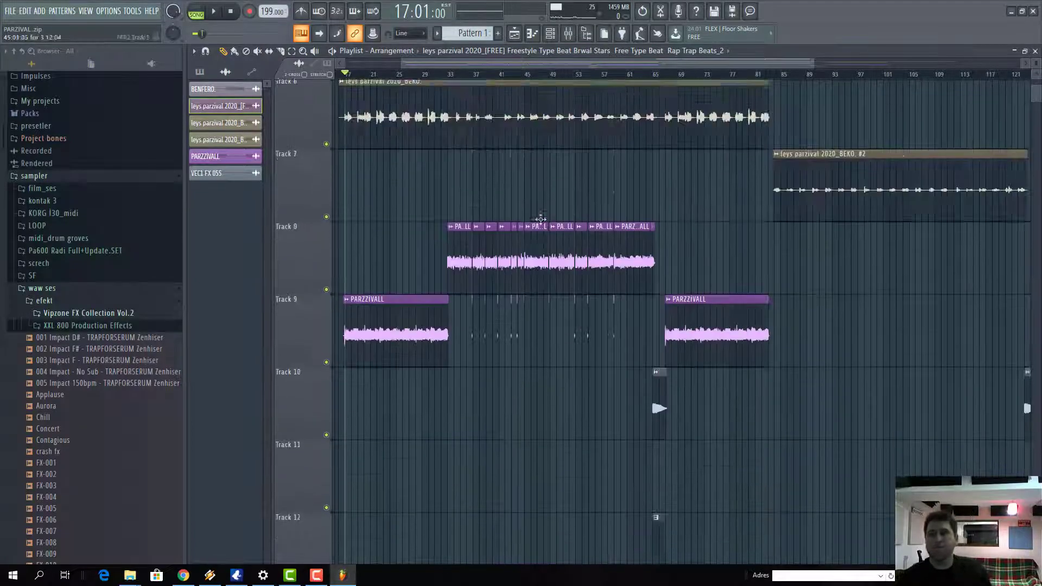
{"action": "left_click_drag", "start_coordinate": [541, 219], "coordinate": [546, 216]}
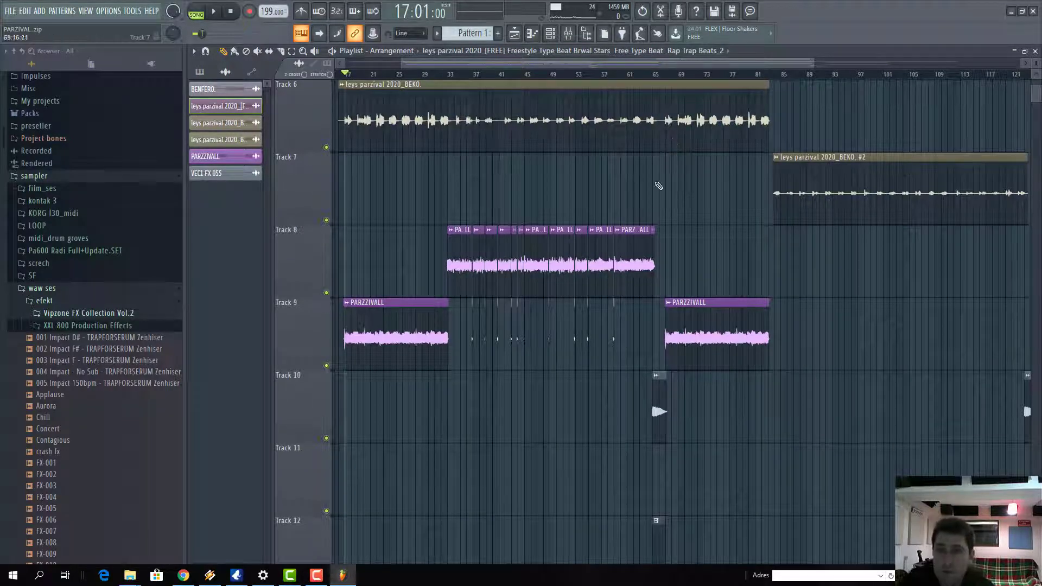
{"action": "scroll", "coordinate": [648, 183], "scroll_direction": "up", "scroll_amount": 1}
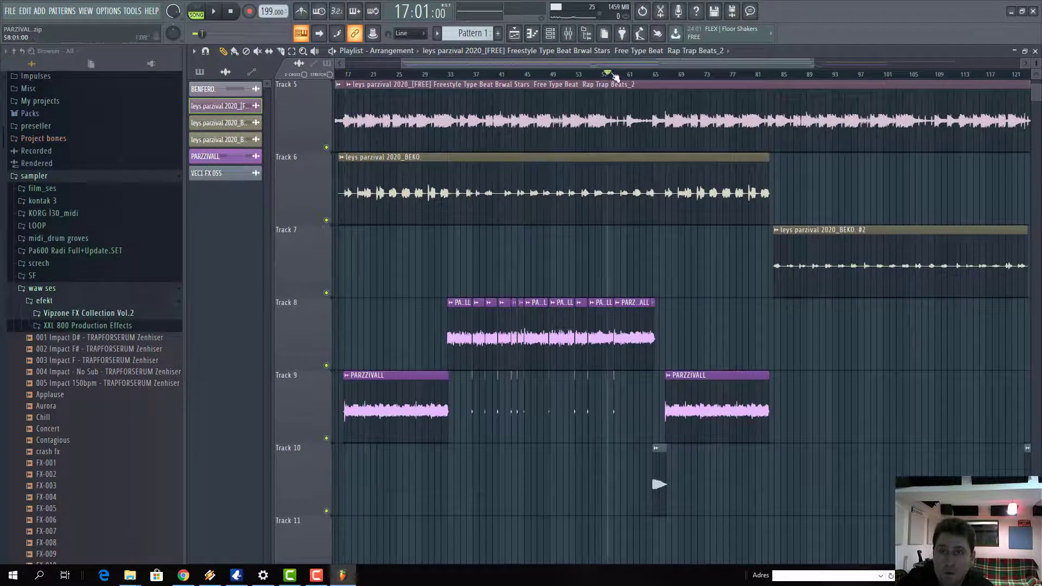
Step: Slice the Track 5 beat clip at bar 65 and trim the start of the second part to bar 67
{"action": "scroll", "coordinate": [642, 157], "scroll_direction": "up", "scroll_amount": 6}
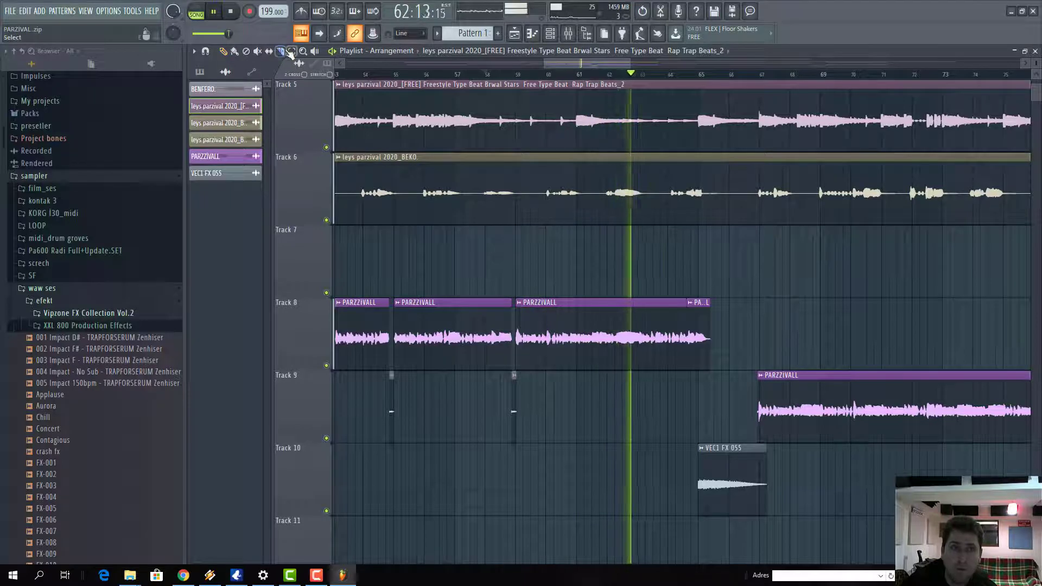
{"action": "left_click_drag", "start_coordinate": [699, 106], "coordinate": [702, 148]}
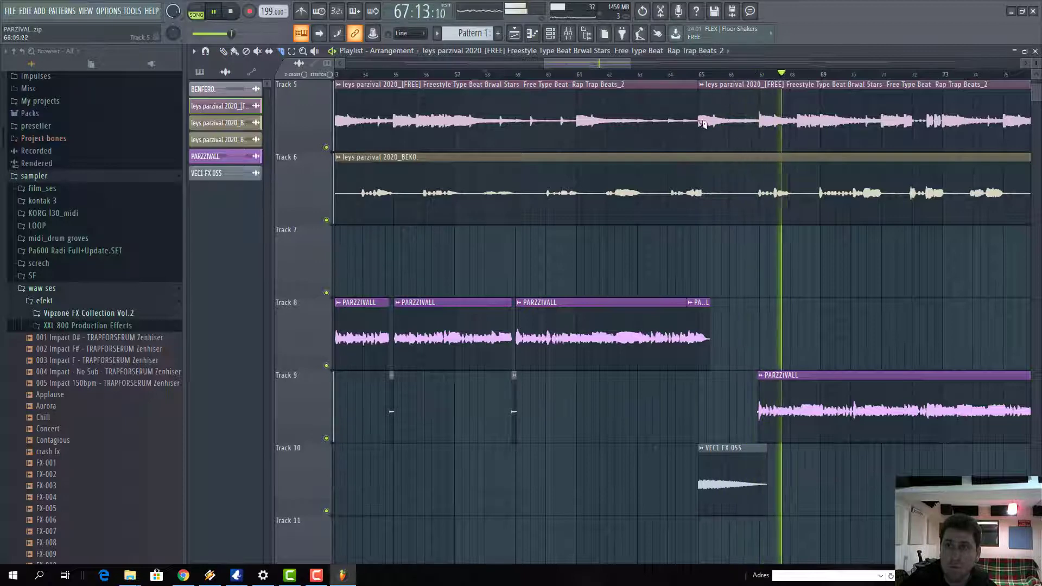
{"action": "key", "text": "space"}
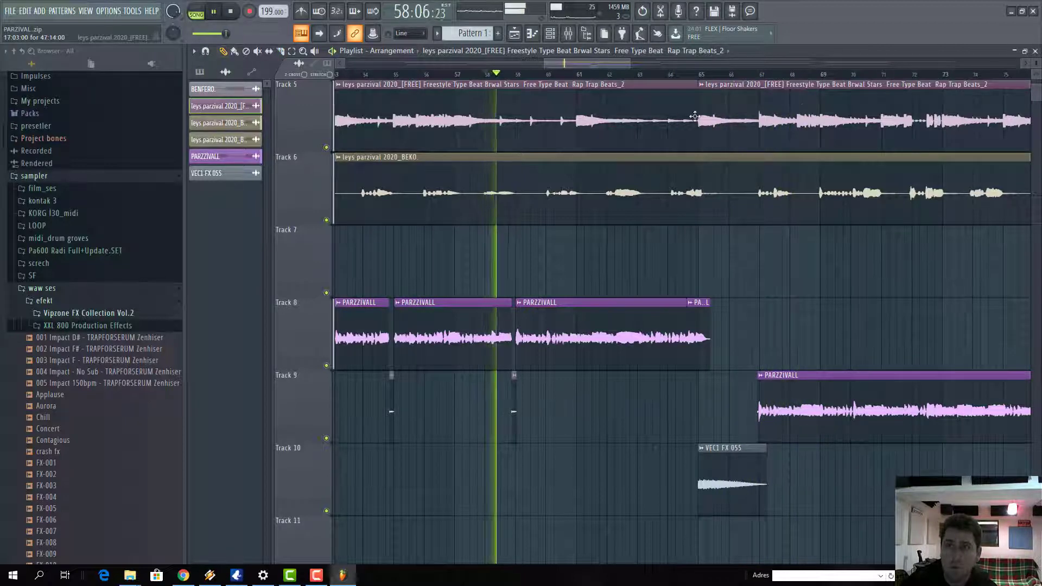
{"action": "left_click_drag", "start_coordinate": [697, 117], "coordinate": [759, 139]}
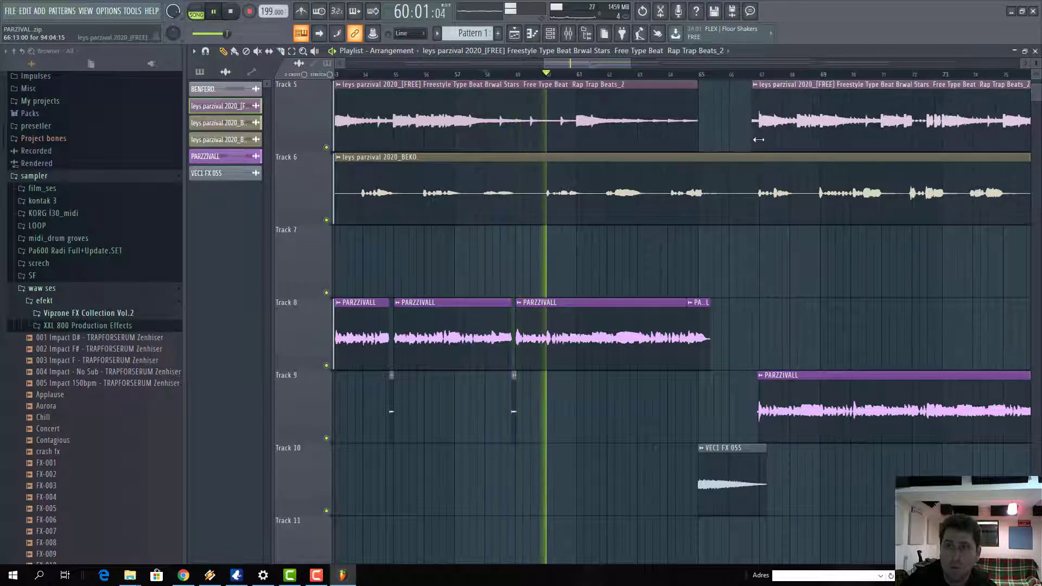
Step: Copy the one-step beat slice at bar 17 into the Track 5 gap at bar 65
{"action": "left_click_drag", "start_coordinate": [545, 63], "coordinate": [345, 65]}
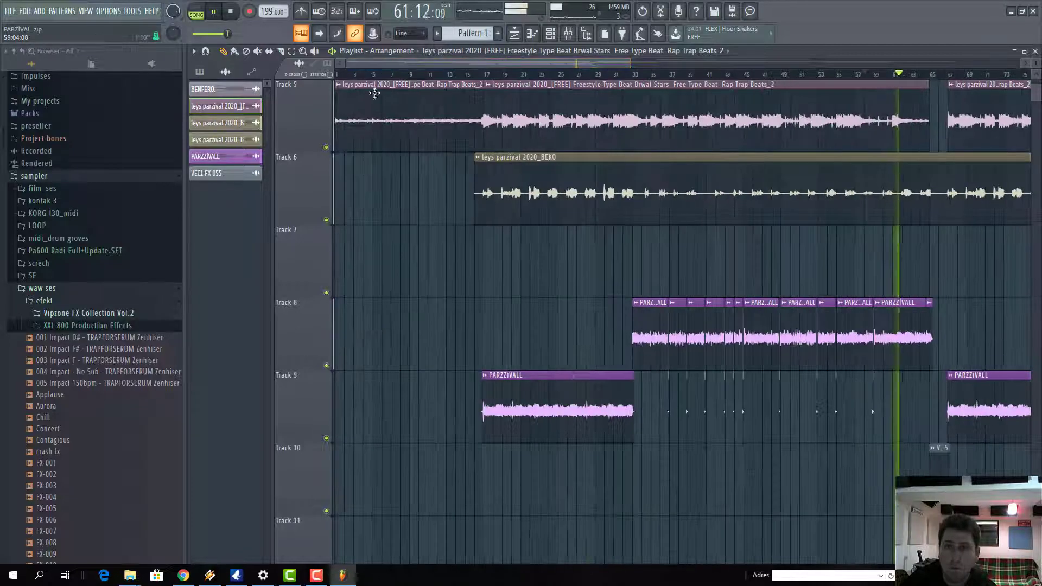
{"action": "scroll", "coordinate": [542, 140], "scroll_direction": "up", "scroll_amount": 8, "text": "ctrl"}
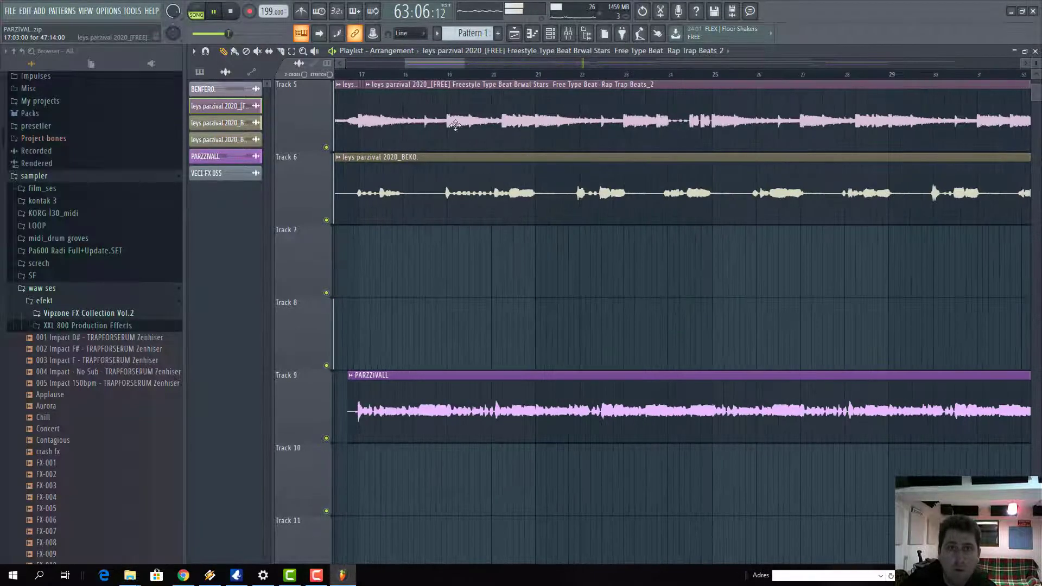
{"action": "left_click_drag", "start_coordinate": [437, 68], "coordinate": [765, 138]}
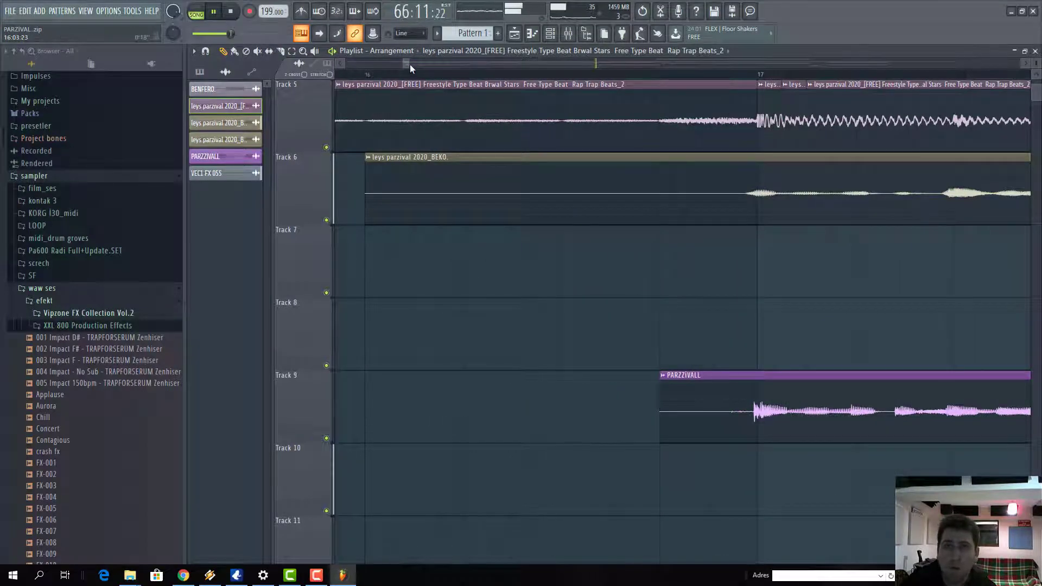
{"action": "left_click_drag", "start_coordinate": [409, 64], "coordinate": [541, 82]}
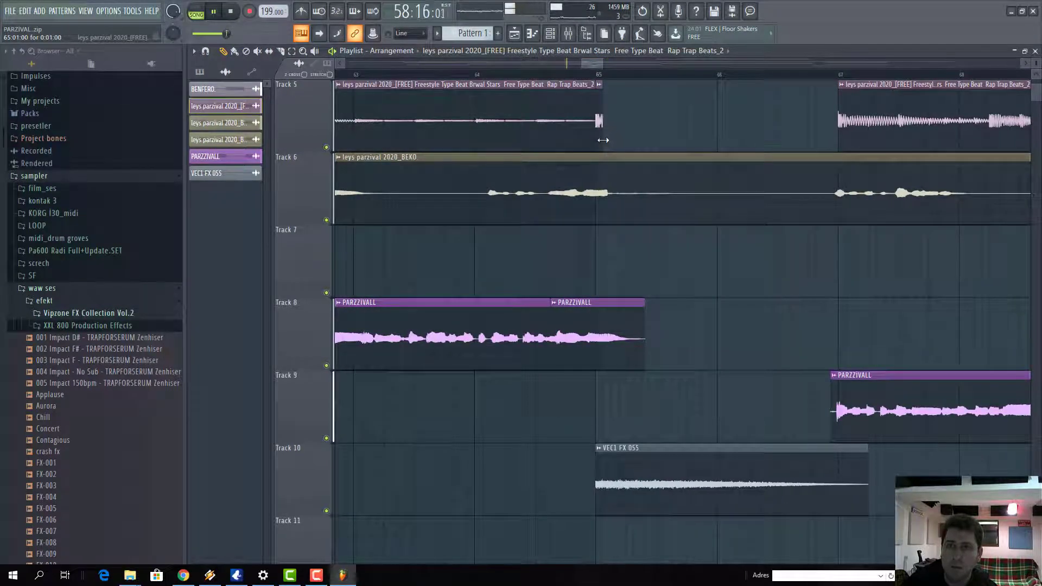
Step: Repeat the one-step beat slice on Track 5 at 65:05, 65:09, 65:13 and 66:01
{"action": "left_click", "coordinate": [529, 75]}
{"action": "key", "text": "space"}
{"action": "left_click", "coordinate": [629, 130]}
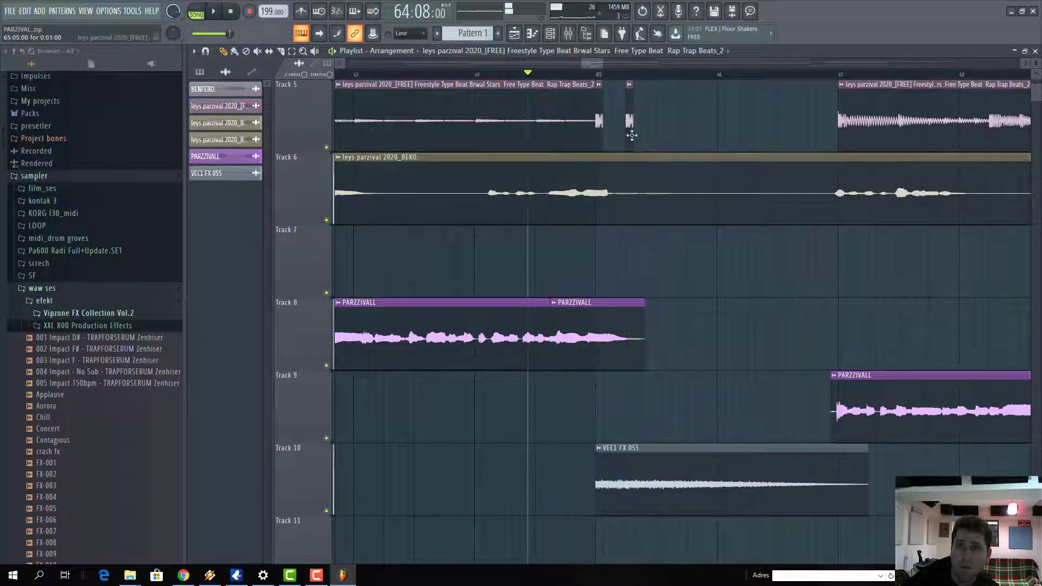
{"action": "left_click", "coordinate": [659, 142]}
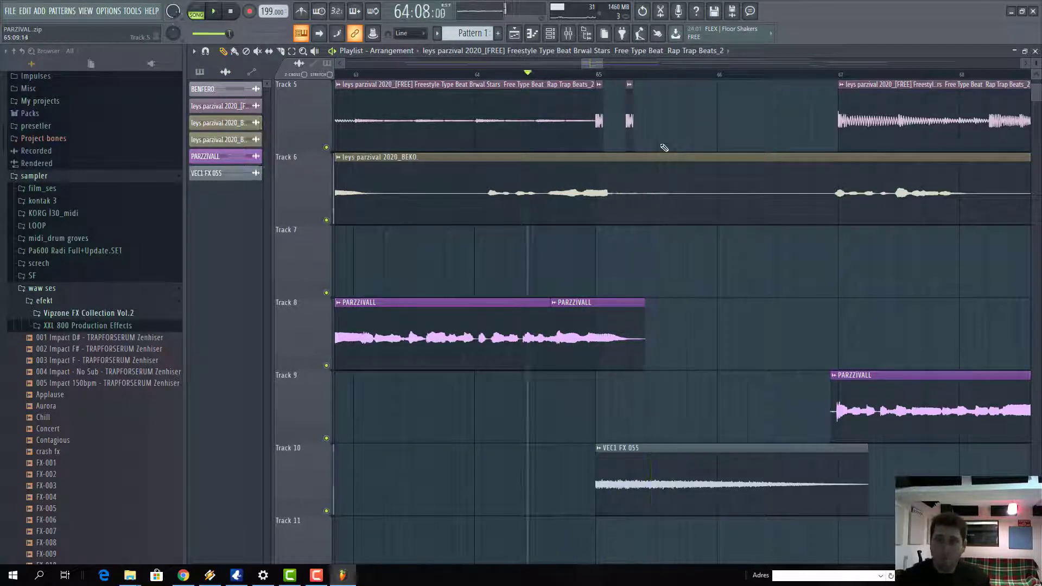
{"action": "left_click", "coordinate": [690, 142]}
{"action": "left_click", "coordinate": [720, 142]}
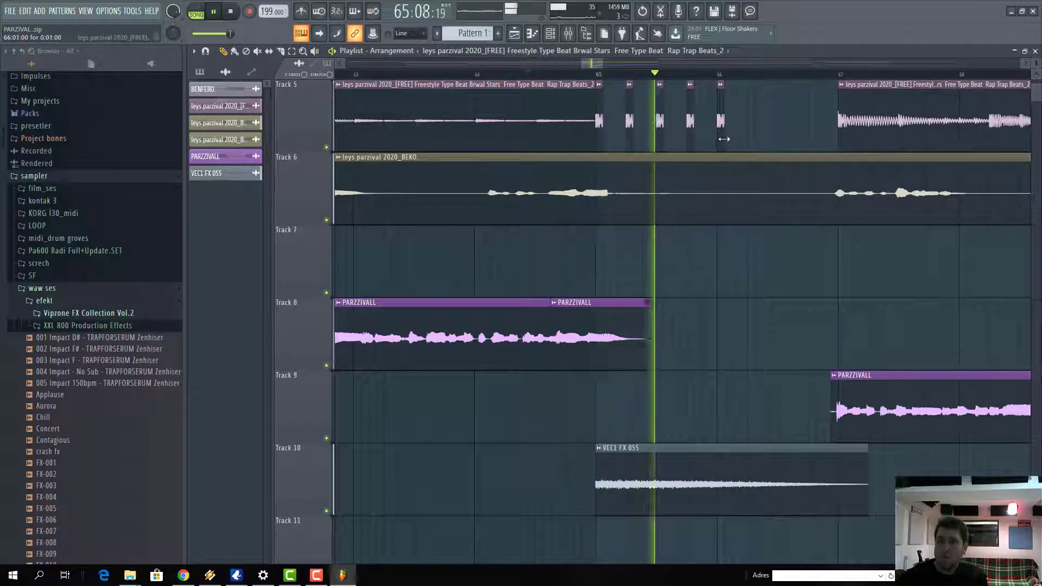
Step: Lengthen the slice at 66:01 to three steps and repeat it on Track 5 at 66:05, 66:09 and 66:13
{"action": "left_click_drag", "start_coordinate": [725, 142], "coordinate": [741, 144]}
{"action": "left_click", "coordinate": [751, 142]}
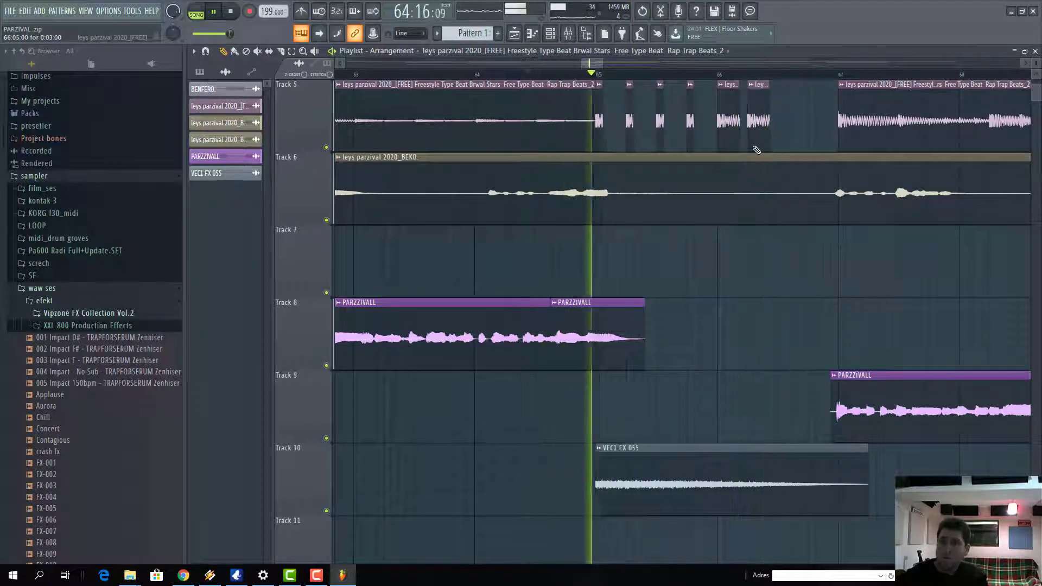
{"action": "left_click", "coordinate": [784, 140]}
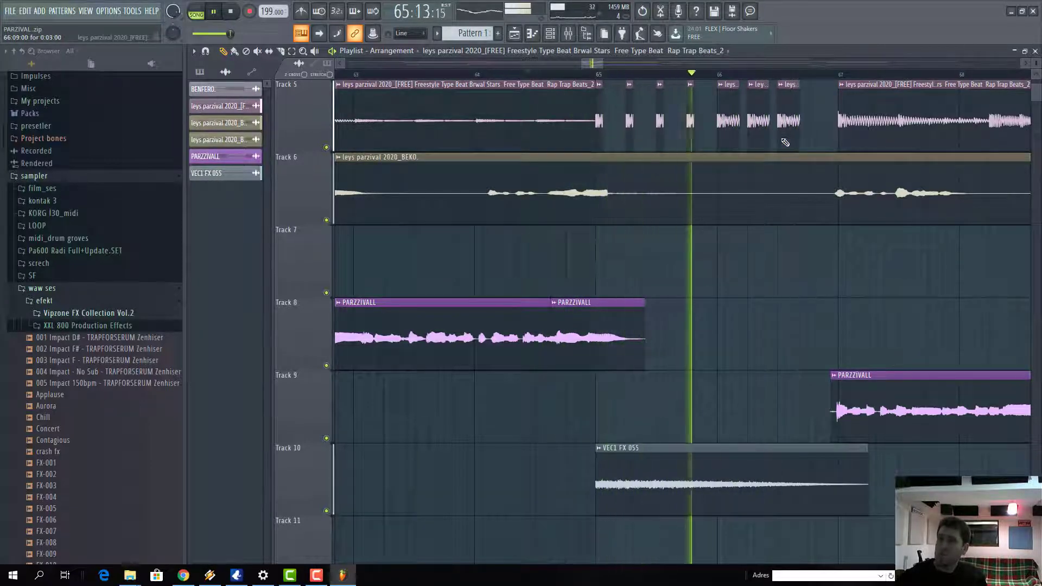
{"action": "left_click", "coordinate": [811, 139]}
Step: Play back the new Track 5 stutter from about 64:09
{"action": "scroll", "coordinate": [564, 66], "scroll_direction": "left", "scroll_amount": 1}
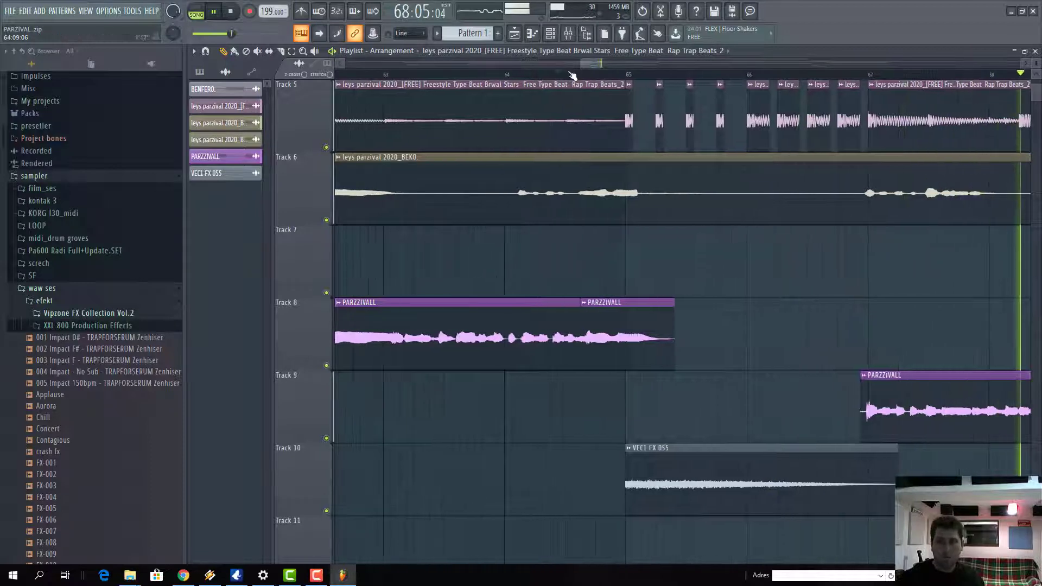
{"action": "left_click", "coordinate": [568, 73]}
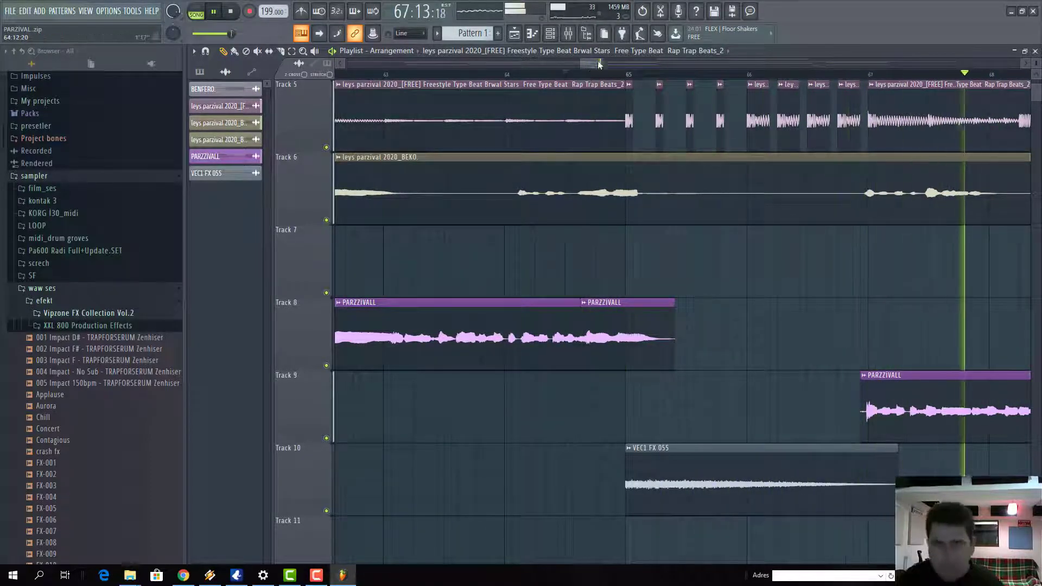
{"action": "left_click_drag", "start_coordinate": [600, 65], "coordinate": [687, 145]}
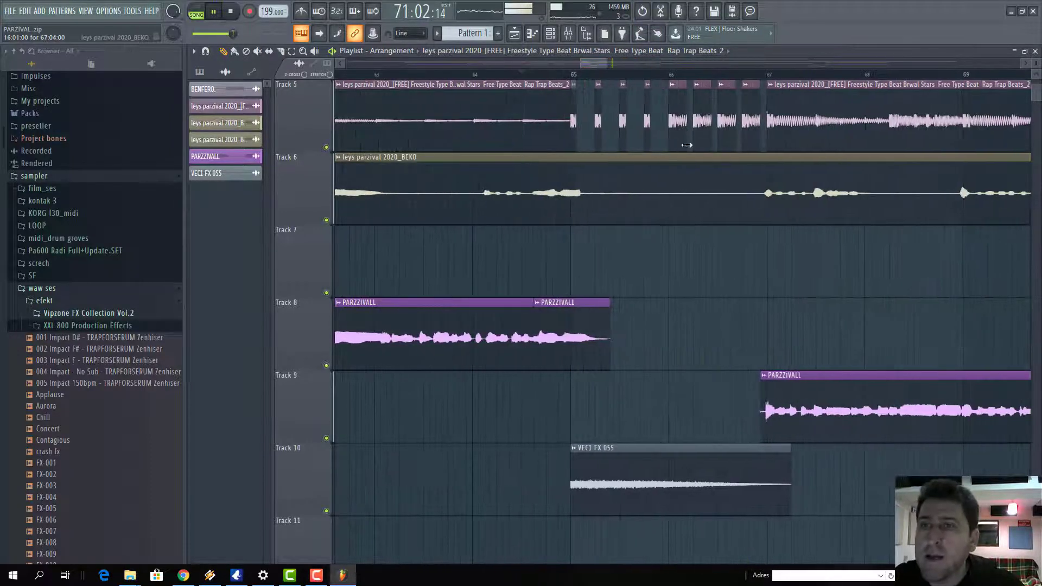
Step: Place the one-step beat slice on Track 4 at bar 123 and play the arrangement from there
{"action": "left_click_drag", "start_coordinate": [600, 65], "coordinate": [762, 68]}
{"action": "left_click_drag", "start_coordinate": [1038, 74], "coordinate": [906, 106]}
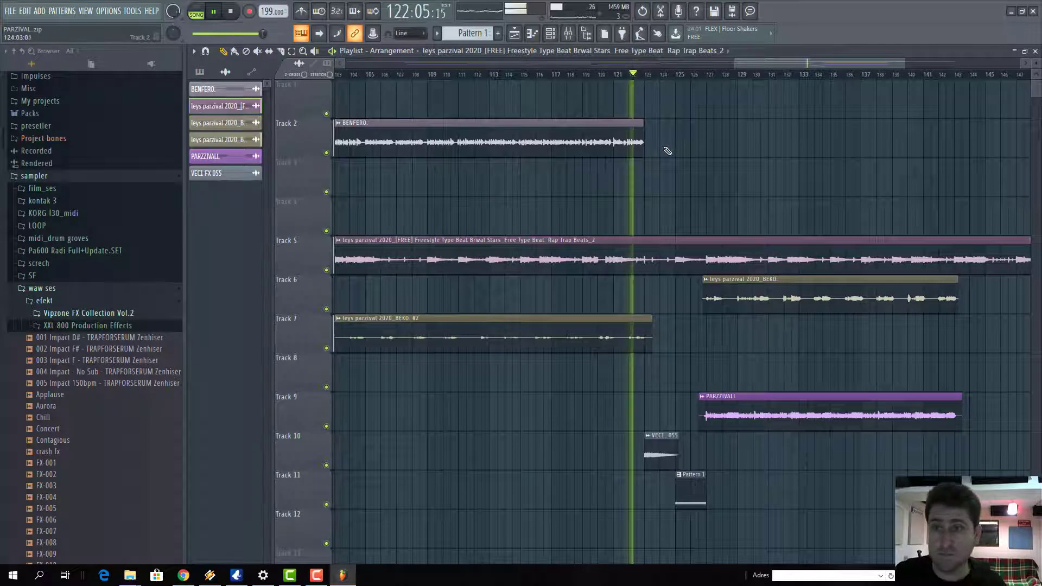
{"action": "scroll", "coordinate": [668, 151], "scroll_direction": "up", "scroll_amount": 3}
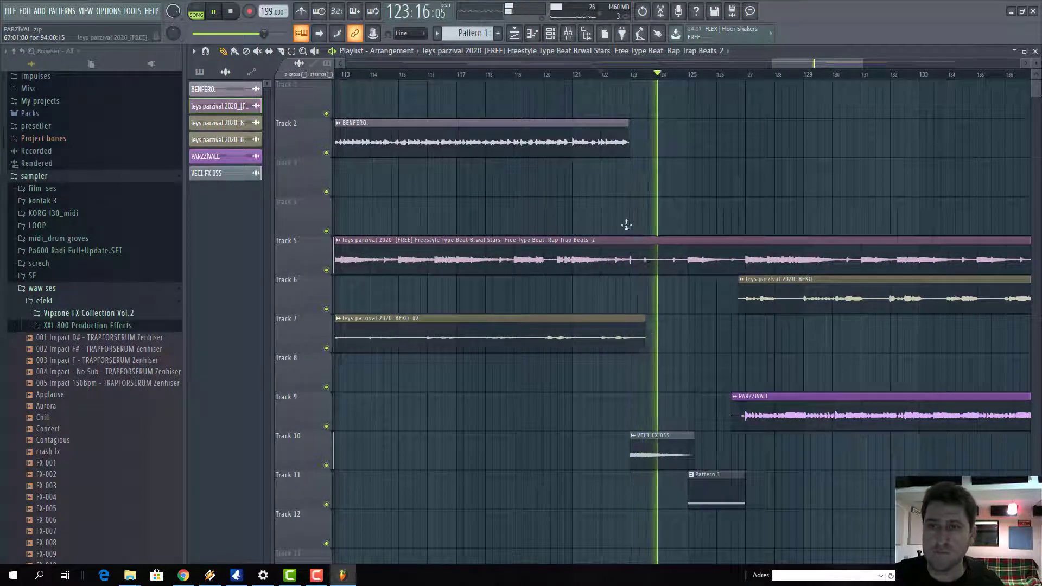
{"action": "left_click", "coordinate": [632, 75]}
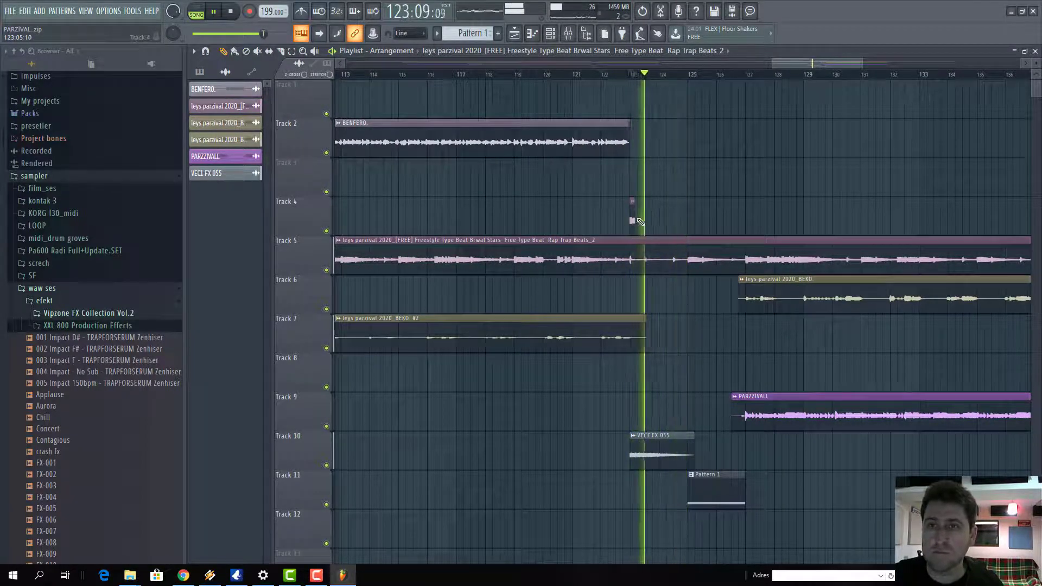
{"action": "key", "text": "space"}
{"action": "key", "text": "space"}
{"action": "key", "text": "space"}
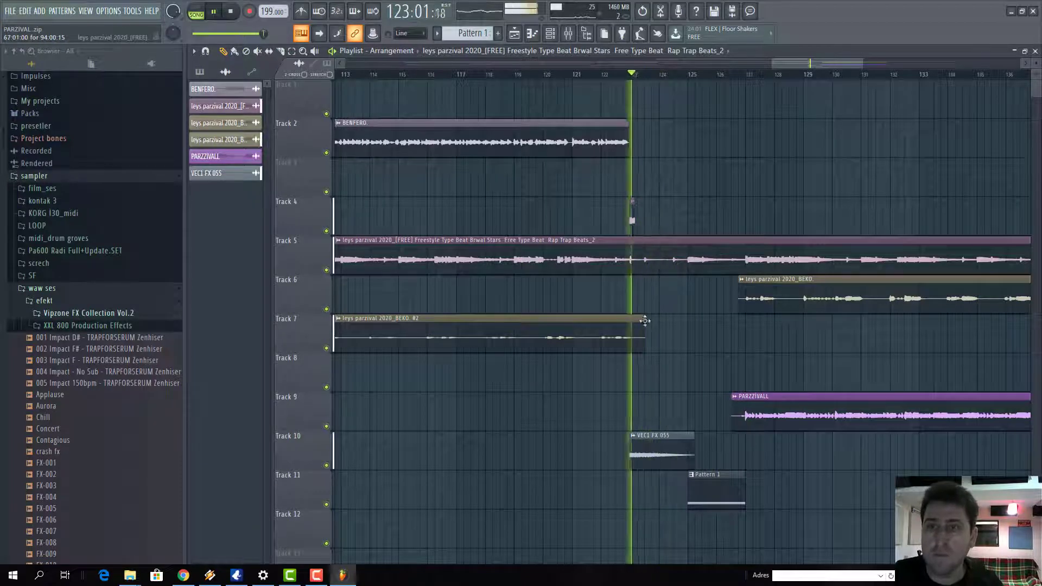
Step: Slice the Track 5 beat clip at two points shortly after bar 123 and play back from there
{"action": "left_click", "coordinate": [281, 51]}
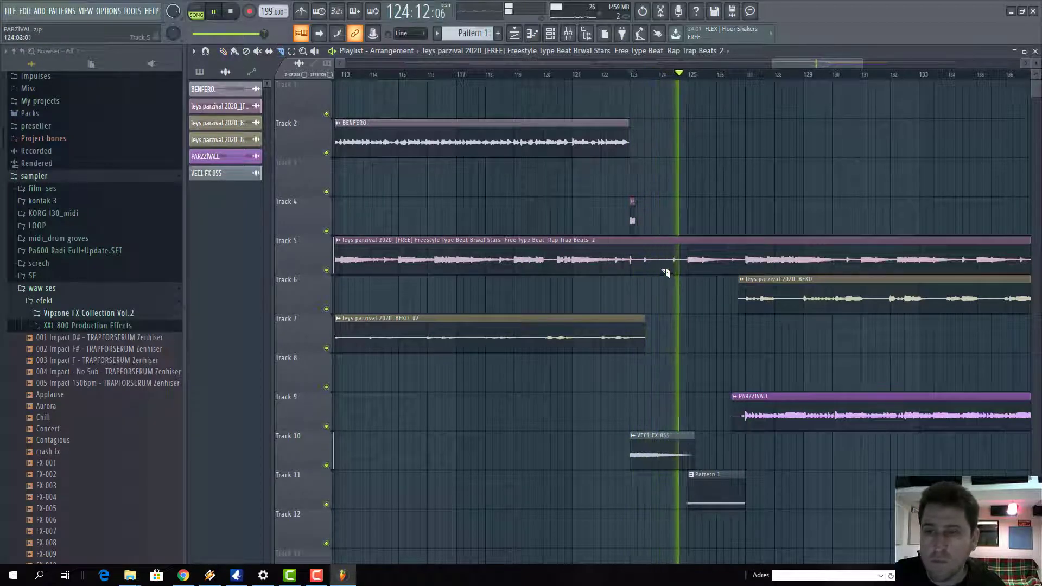
{"action": "scroll", "coordinate": [662, 274], "scroll_direction": "up", "scroll_amount": 3}
{"action": "left_click_drag", "start_coordinate": [619, 236], "coordinate": [619, 273]}
{"action": "mouse_move", "coordinate": [638, 235]}
{"action": "left_mouse_down"}
{"action": "mouse_move", "coordinate": [632, 278]}
{"action": "mouse_move", "coordinate": [645, 293]}
{"action": "left_mouse_up"}
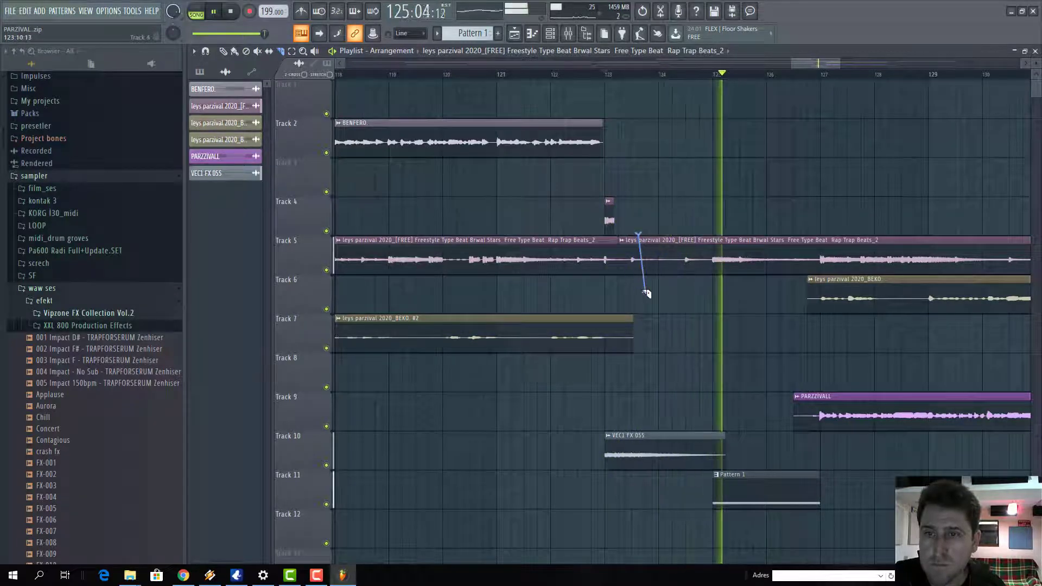
{"action": "left_click", "coordinate": [223, 51]}
{"action": "key", "text": "space"}
{"action": "key", "text": "space"}
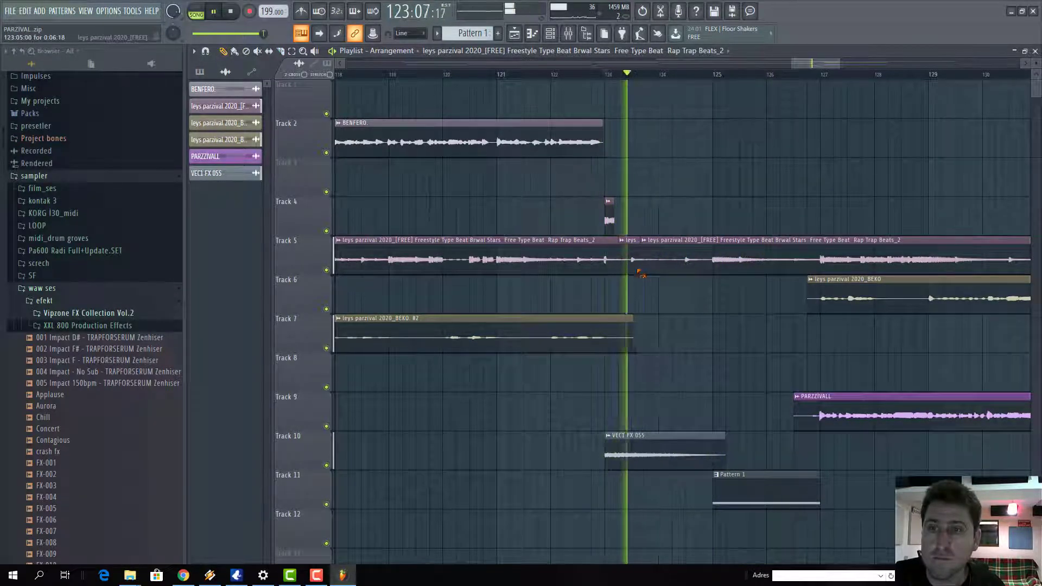
Step: Delete the short cut piece on Track 5 and trim the remaining beat clip's start to bar 126
{"action": "right_click", "coordinate": [636, 272]}
{"action": "left_click_drag", "start_coordinate": [643, 271], "coordinate": [720, 282]}
{"action": "key", "text": "space"}
{"action": "key", "text": "space"}
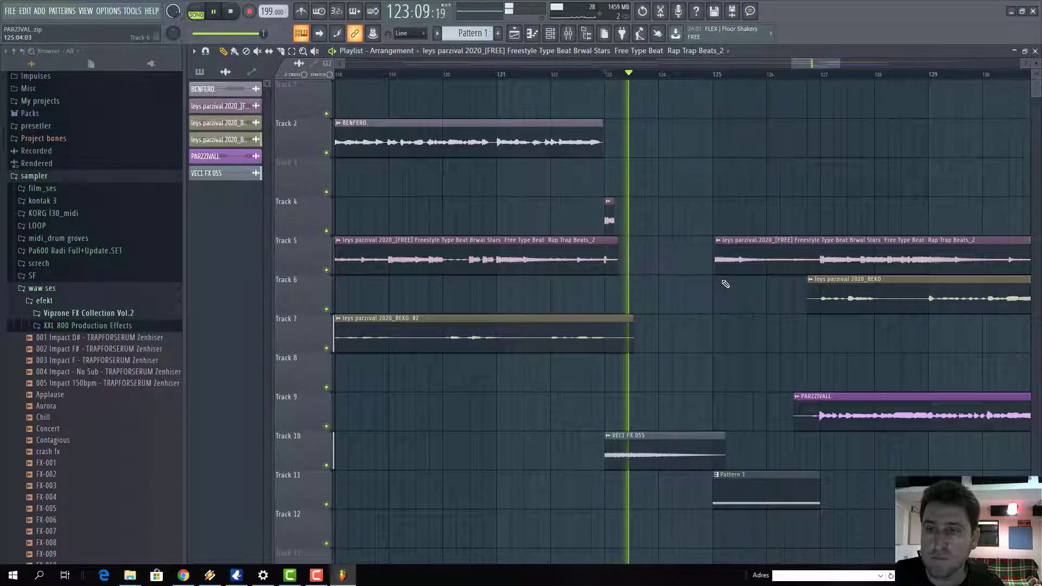
{"action": "scroll", "coordinate": [722, 277], "scroll_direction": "up", "scroll_amount": 2}
{"action": "left_click_drag", "start_coordinate": [785, 275], "coordinate": [823, 276]}
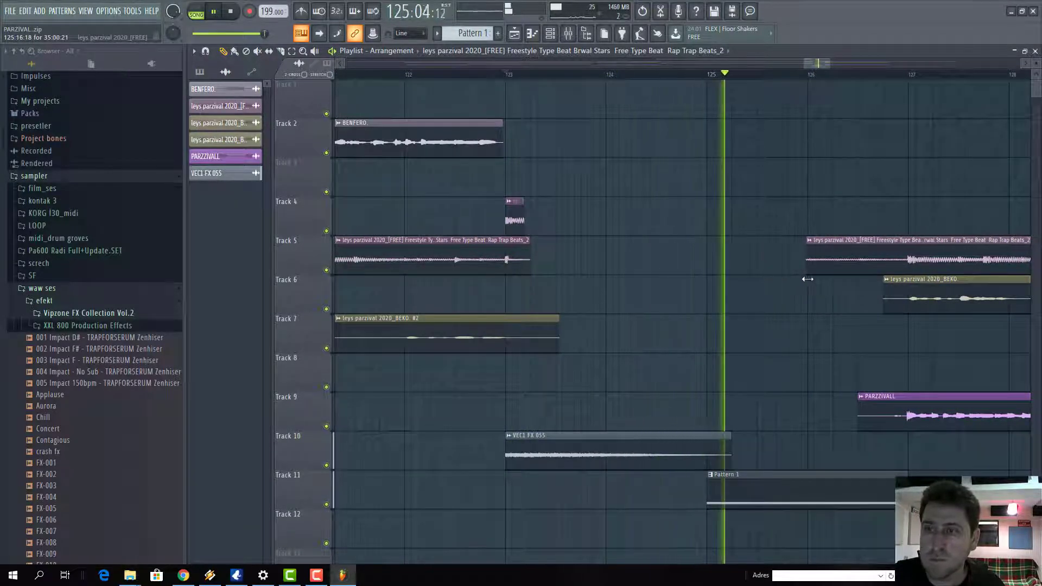
{"action": "key", "text": "space"}
Step: Place copies of the short beat slice on Track 4 at 123:13 and 124:09, auditioning their timing
{"action": "key", "text": "space"}
{"action": "left_click", "coordinate": [559, 232]}
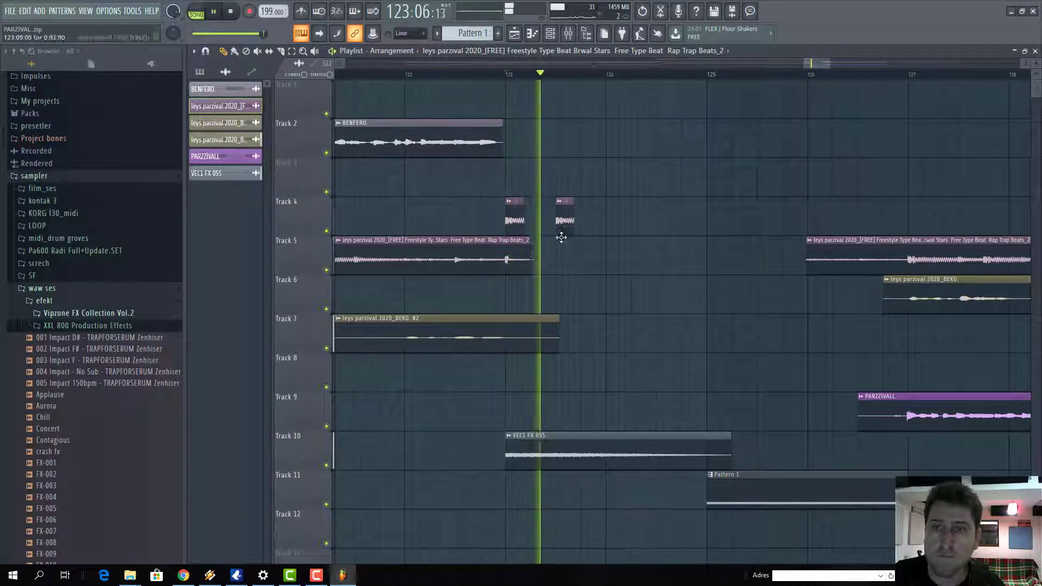
{"action": "key", "text": "space"}
{"action": "key", "text": "space"}
{"action": "left_click_drag", "start_coordinate": [557, 228], "coordinate": [654, 227]}
{"action": "key", "text": "space"}
{"action": "key", "text": "space"}
{"action": "left_click", "coordinate": [631, 227]}
{"action": "key", "text": "space"}
{"action": "key", "text": "space"}
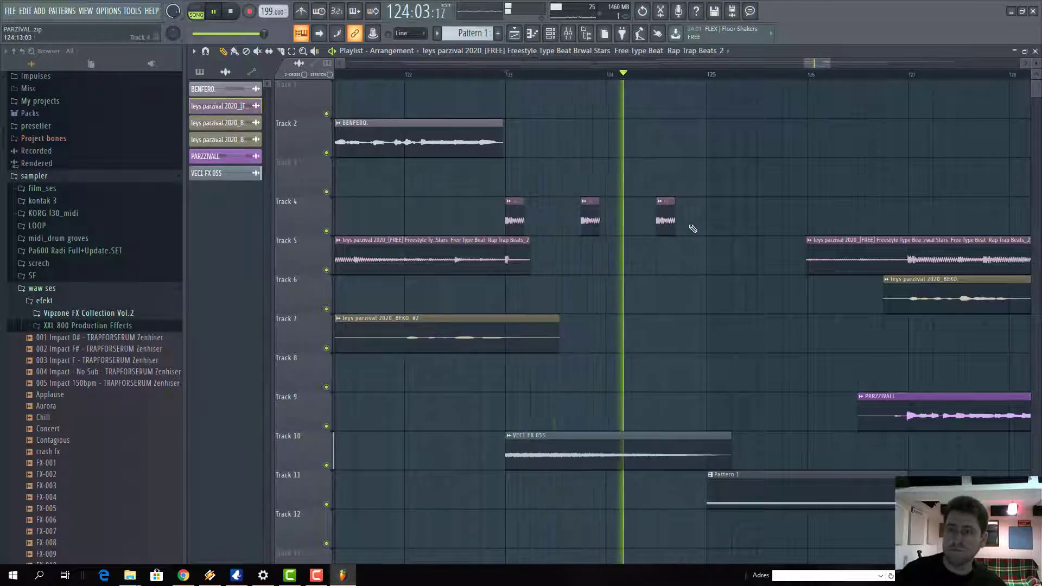
Step: Add beat slices on Track 4 at 125:01, 125:05, 125:09 and 125:13
{"action": "left_click", "coordinate": [710, 227]}
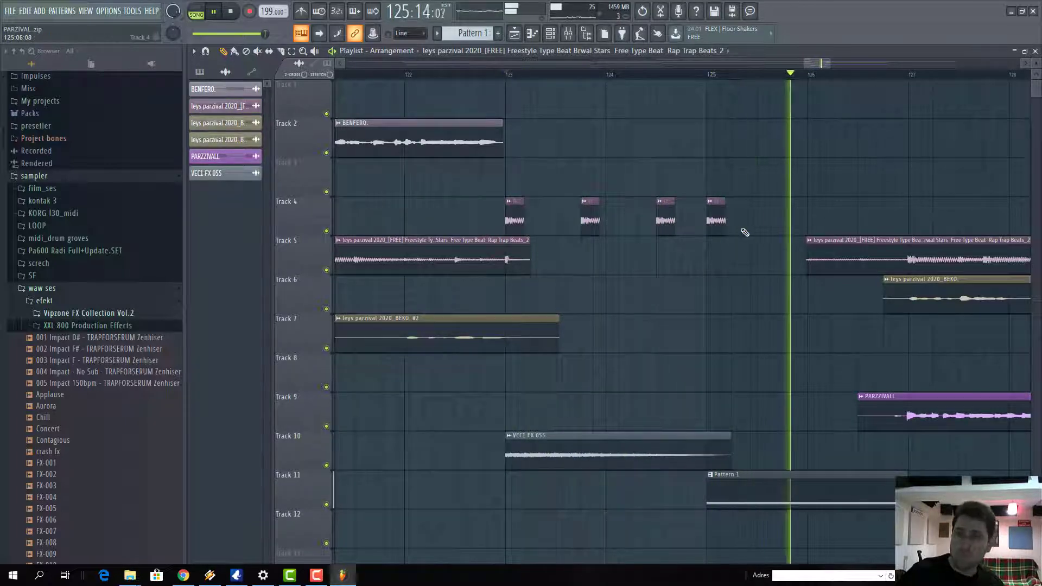
{"action": "left_click", "coordinate": [763, 227]}
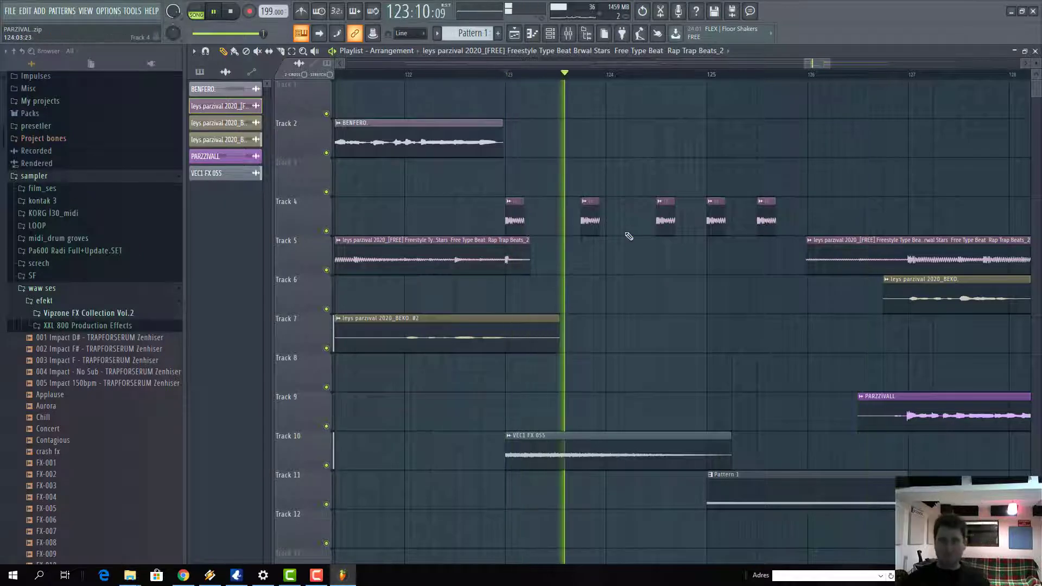
{"action": "left_click", "coordinate": [742, 228]}
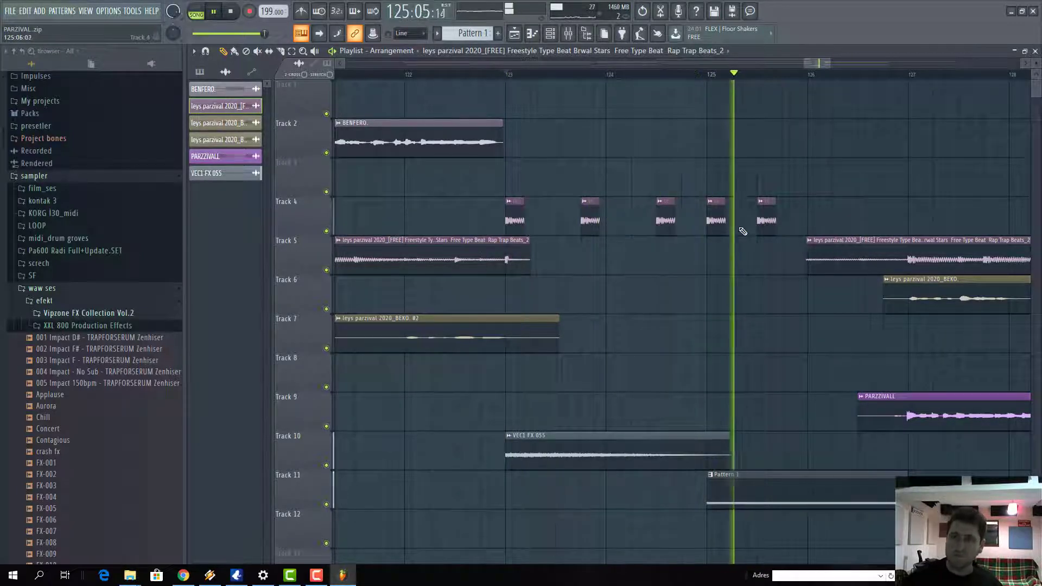
{"action": "left_click", "coordinate": [784, 229]}
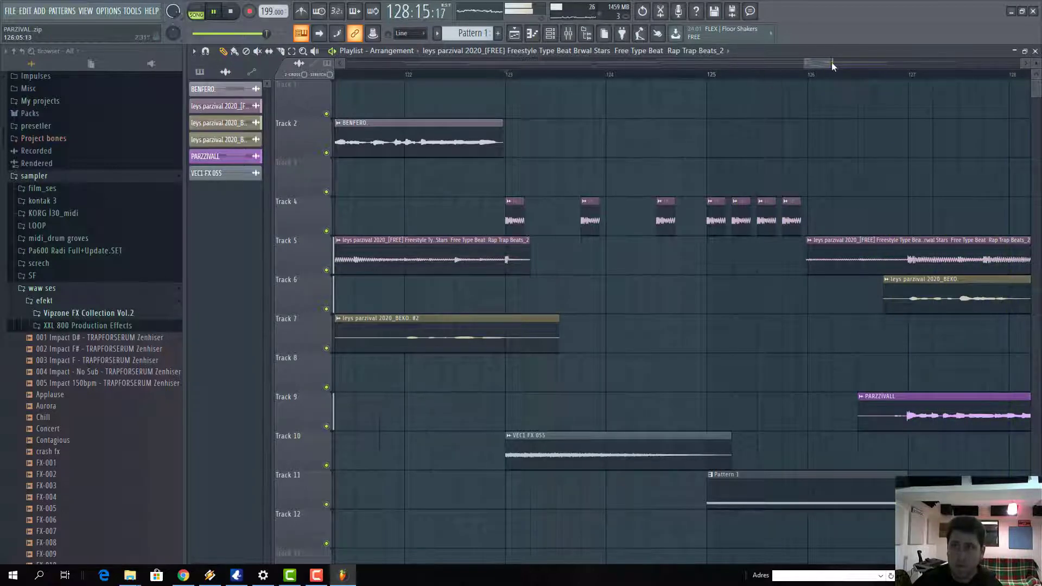
Step: Play back the Track 4 stutter transition from about bar 121
{"action": "left_click_drag", "start_coordinate": [832, 62], "coordinate": [571, 64]}
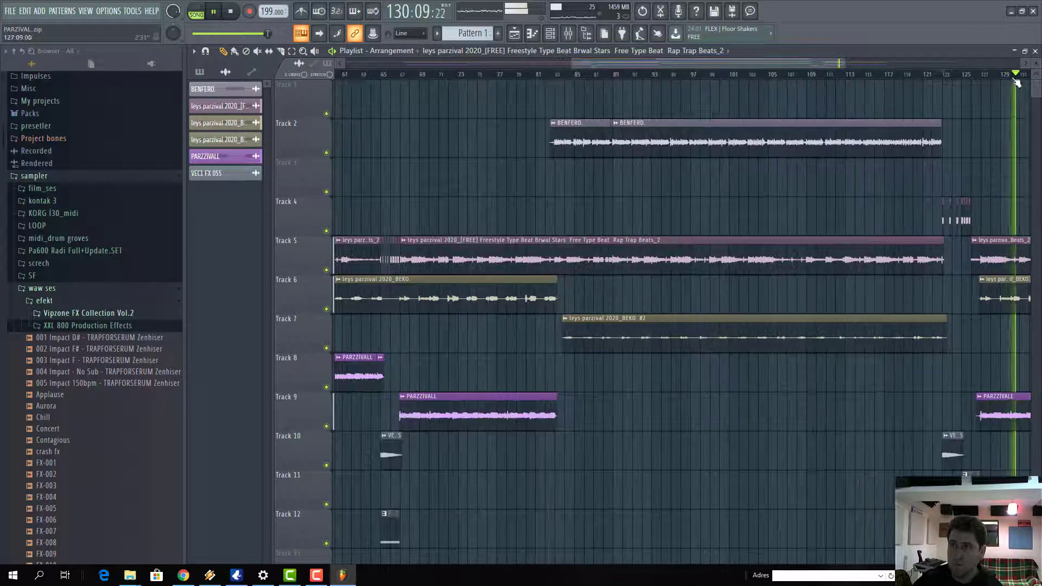
{"action": "mouse_move", "coordinate": [1036, 63]}
{"action": "left_mouse_down"}
{"action": "mouse_move", "coordinate": [1035, 54]}
{"action": "mouse_move", "coordinate": [1038, 68]}
{"action": "left_mouse_up"}
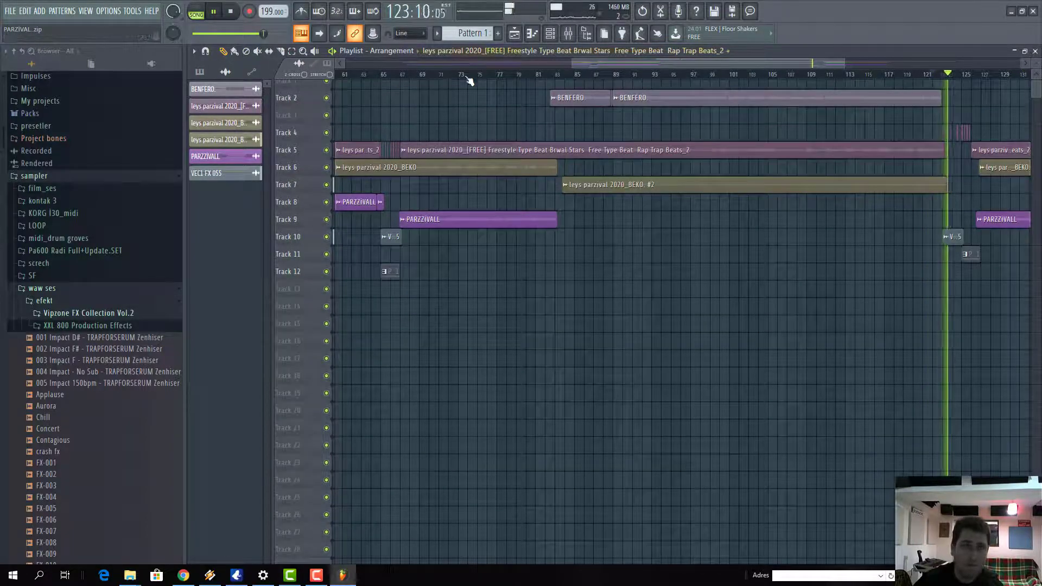
{"action": "left_click", "coordinate": [923, 80]}
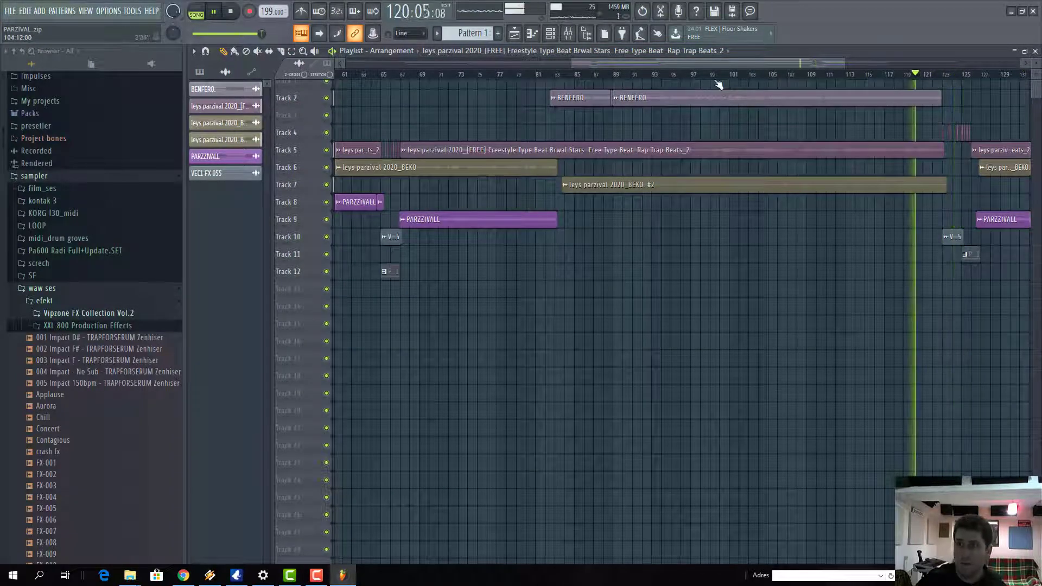
Step: Render Pattern 1 as an audio clip
{"action": "left_click", "coordinate": [550, 34]}
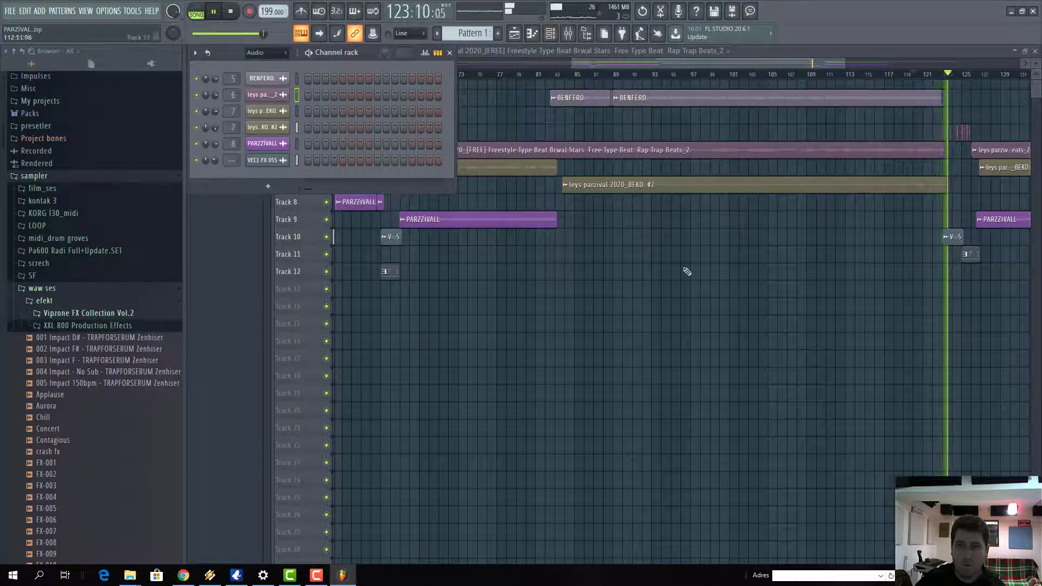
{"action": "key", "text": "F6"}
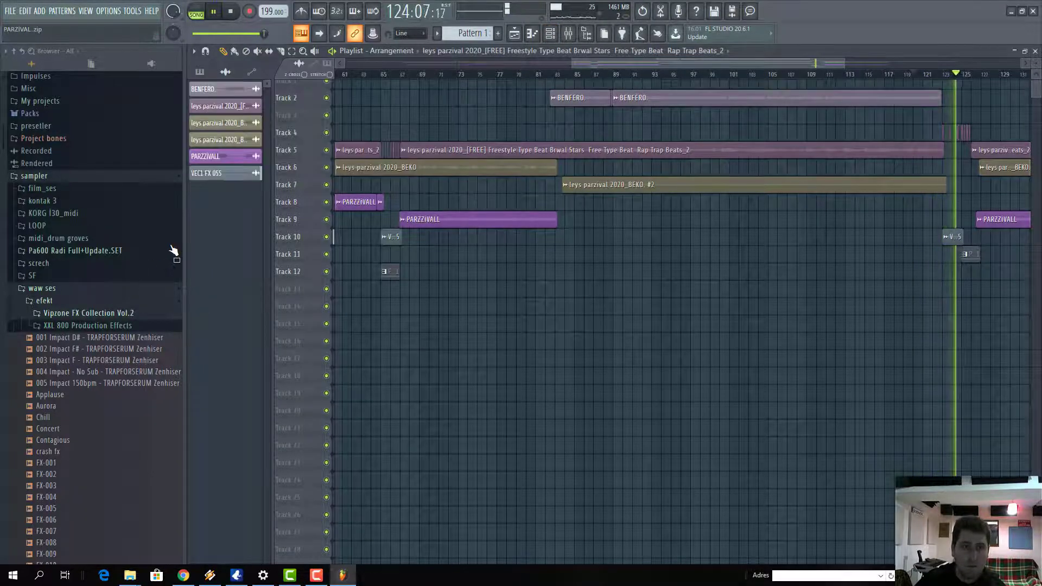
{"action": "left_click", "coordinate": [206, 74]}
{"action": "right_click", "coordinate": [222, 102]}
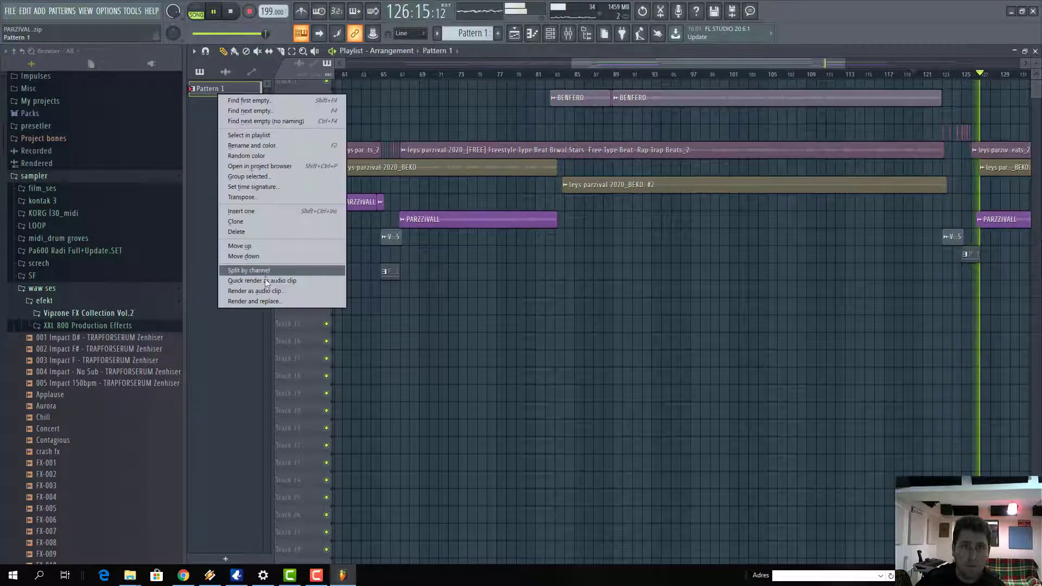
{"action": "left_click", "coordinate": [244, 292]}
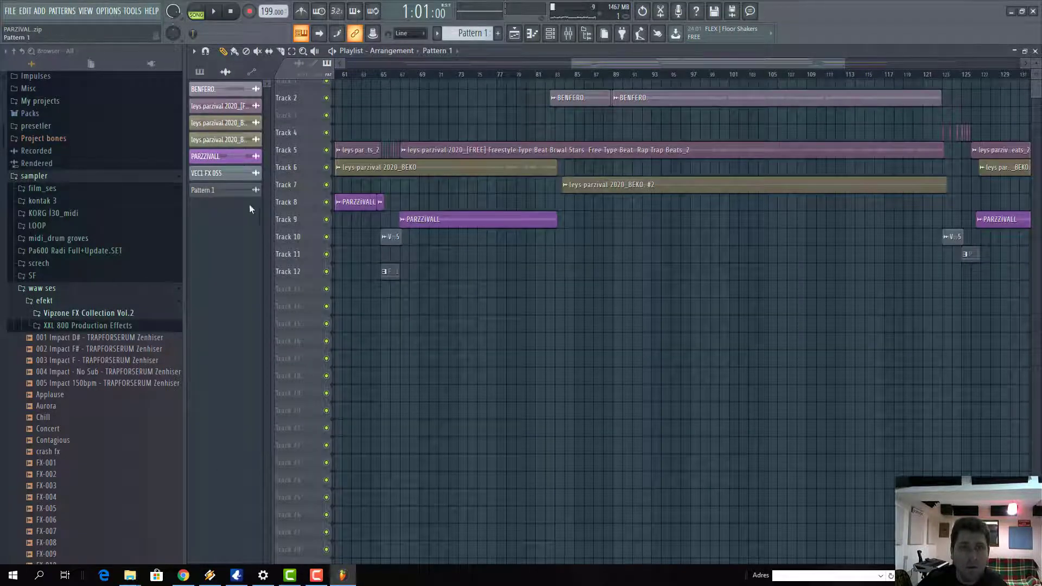
Step: Replace the Pattern 1 pattern clips with the rendered audio clip at bar 65 on Track 13 and bar 125 on Track 12
{"action": "left_click_drag", "start_coordinate": [234, 191], "coordinate": [402, 289]}
{"action": "right_click", "coordinate": [402, 289]}
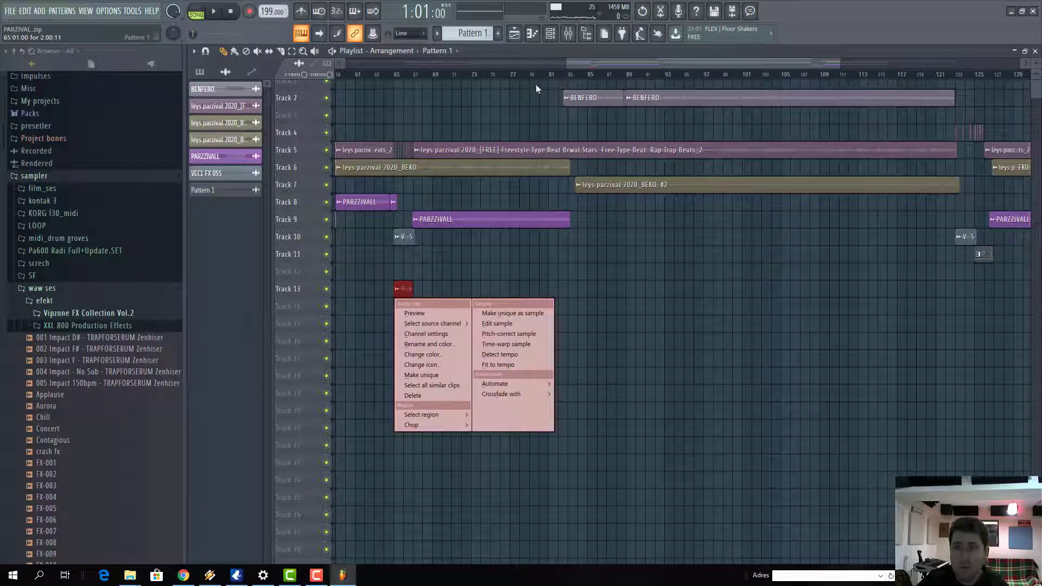
{"action": "left_click", "coordinate": [587, 65]}
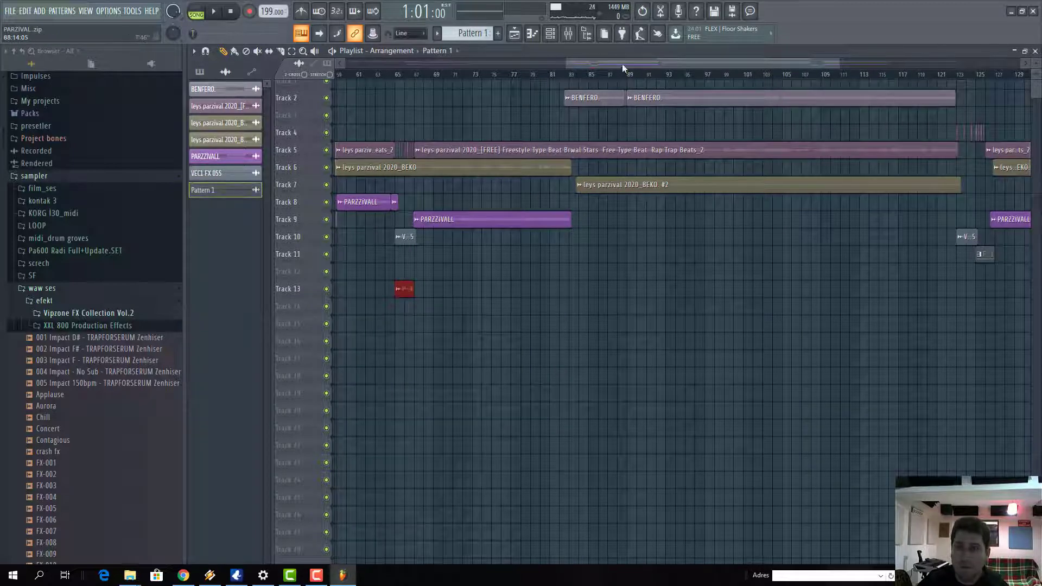
{"action": "left_click_drag", "start_coordinate": [622, 64], "coordinate": [668, 66]}
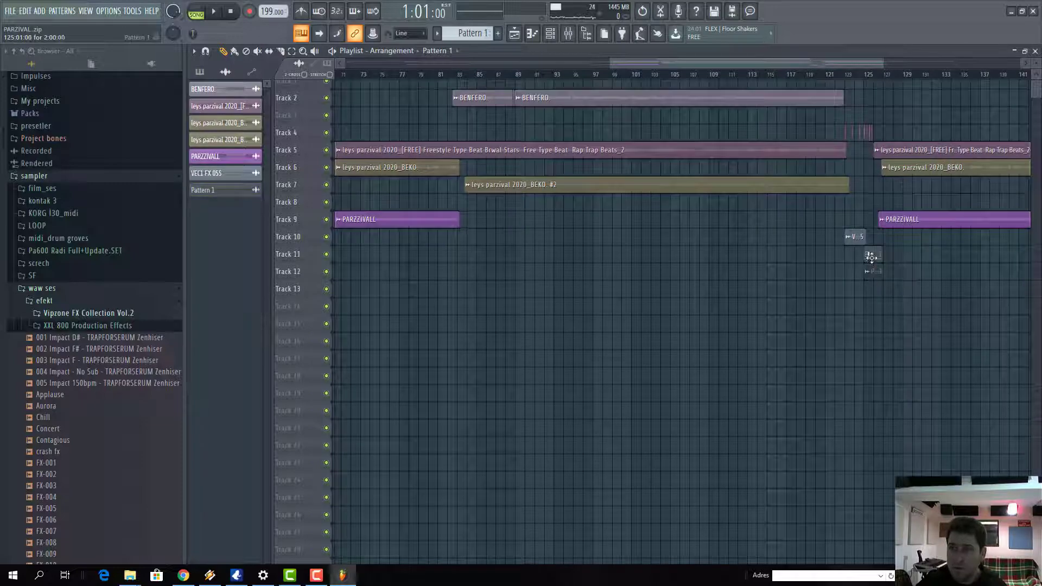
Step: Play back the bar 65 transition with the rendered Pattern 1 audio from bar 64
{"action": "left_click_drag", "start_coordinate": [611, 61], "coordinate": [521, 64]}
{"action": "left_click_drag", "start_coordinate": [1036, 64], "coordinate": [1036, 54]}
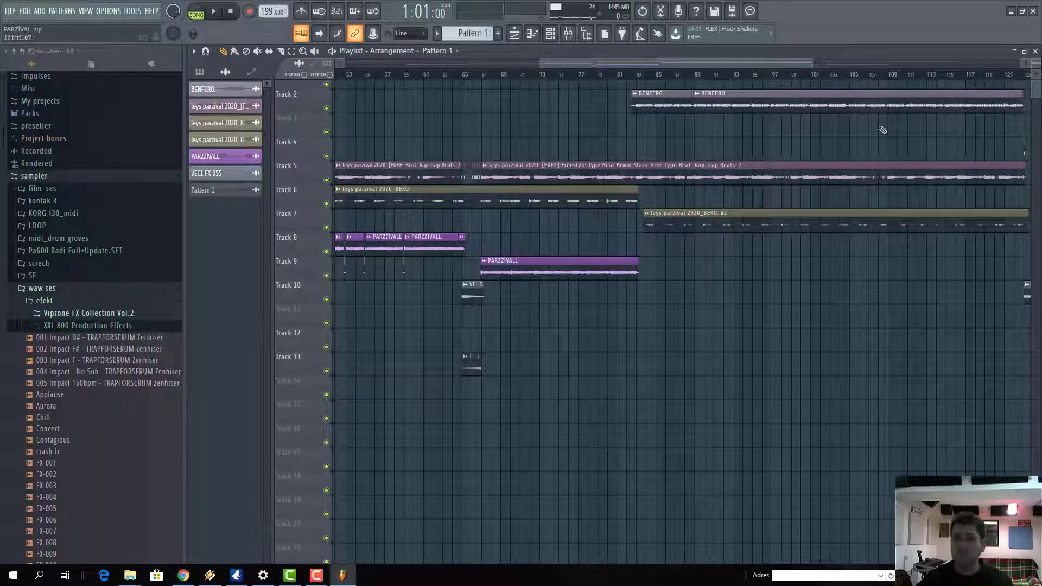
{"action": "left_click", "coordinate": [556, 40]}
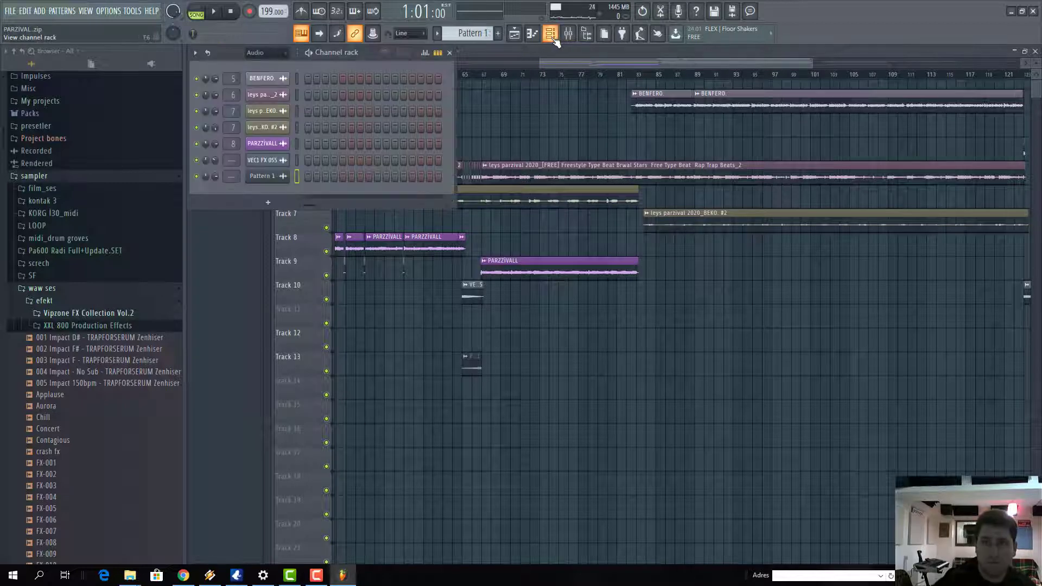
{"action": "left_click", "coordinate": [553, 57]}
{"action": "left_click", "coordinate": [452, 74]}
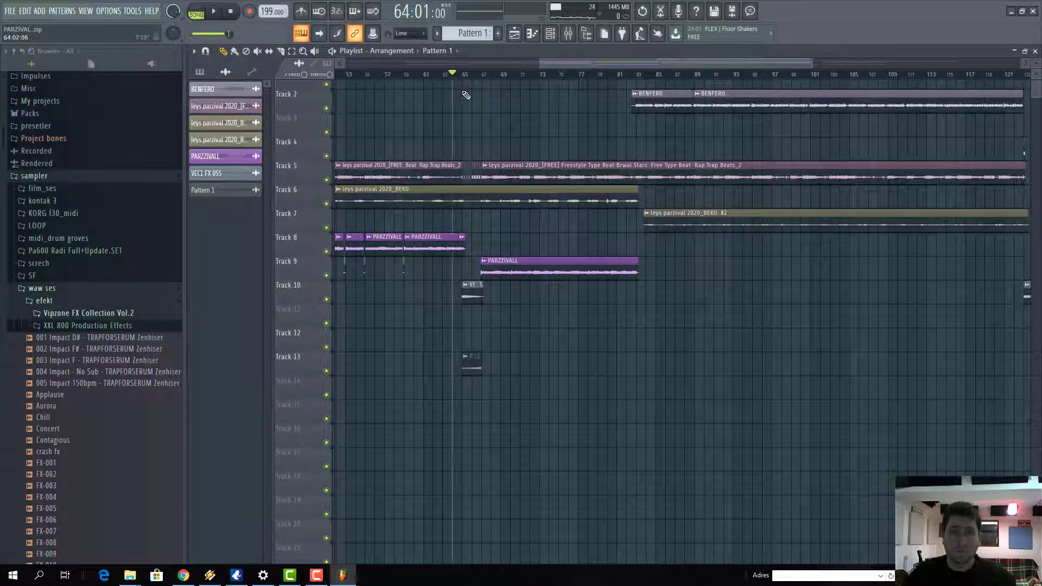
{"action": "key", "text": "space"}
Step: Look through the efekt samples inside the waw ses folder while replaying the transition from bar 64
{"action": "left_click", "coordinate": [42, 288]}
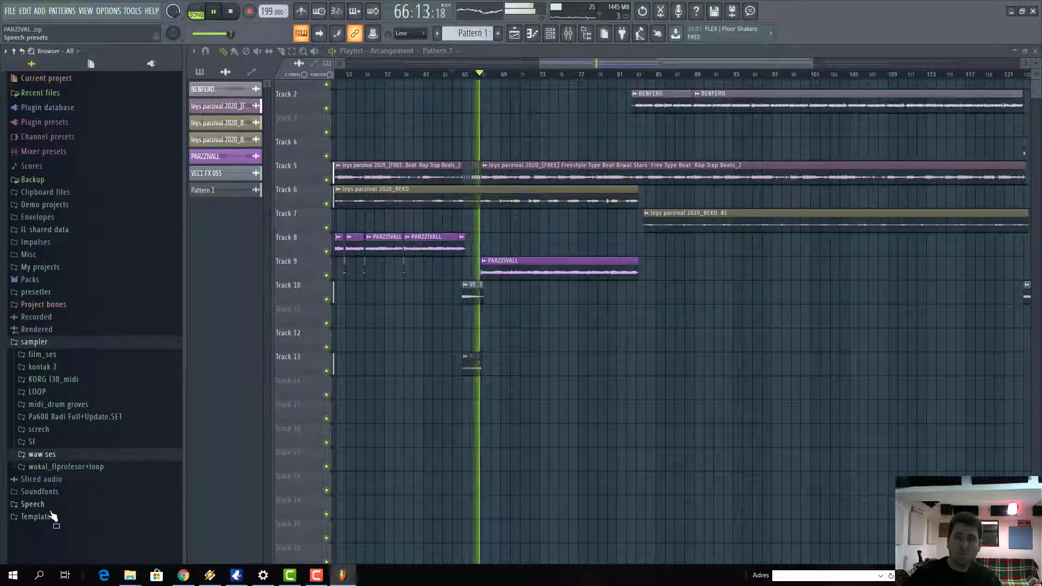
{"action": "left_click", "coordinate": [451, 74]}
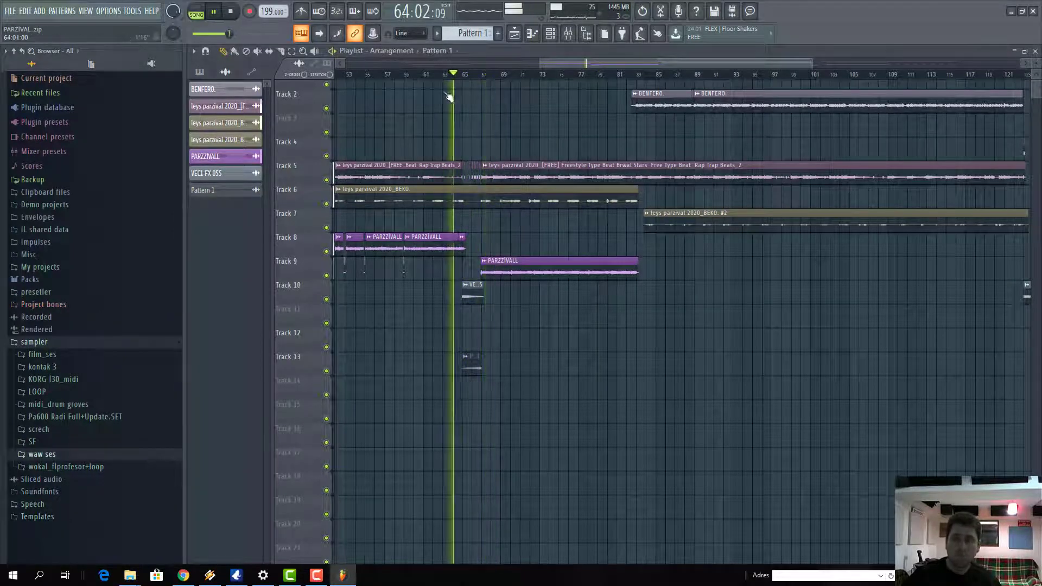
{"action": "left_click", "coordinate": [43, 454]}
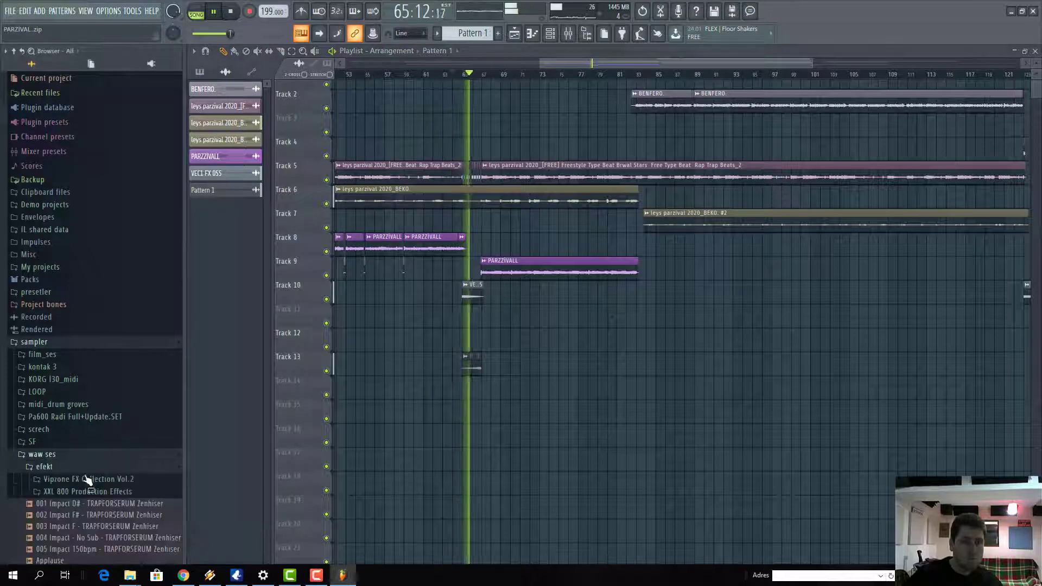
{"action": "scroll", "coordinate": [65, 438], "scroll_direction": "down", "scroll_amount": 6}
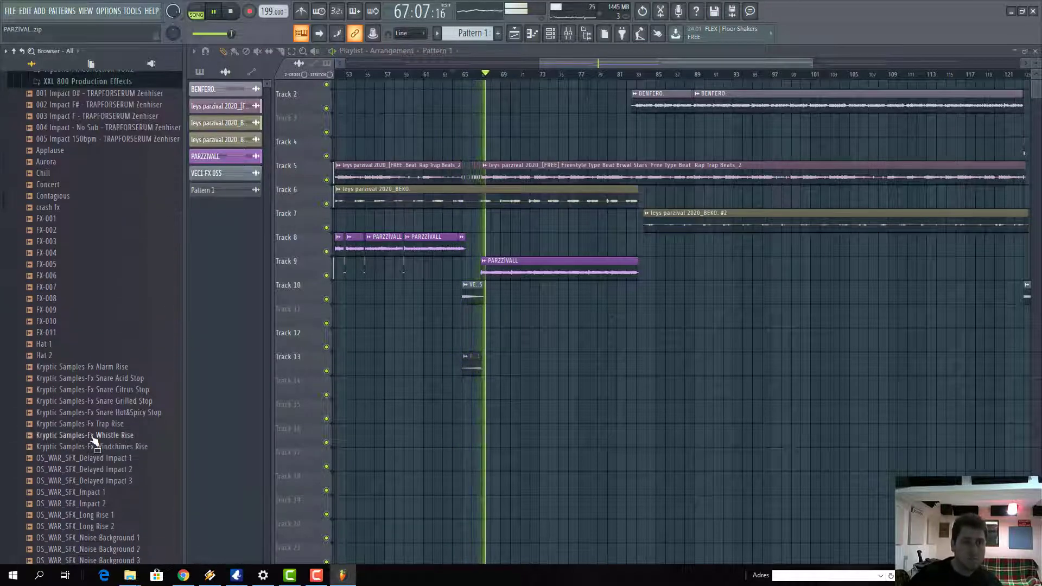
{"action": "scroll", "coordinate": [77, 413], "scroll_direction": "up", "scroll_amount": 12}
{"action": "key", "text": "space"}
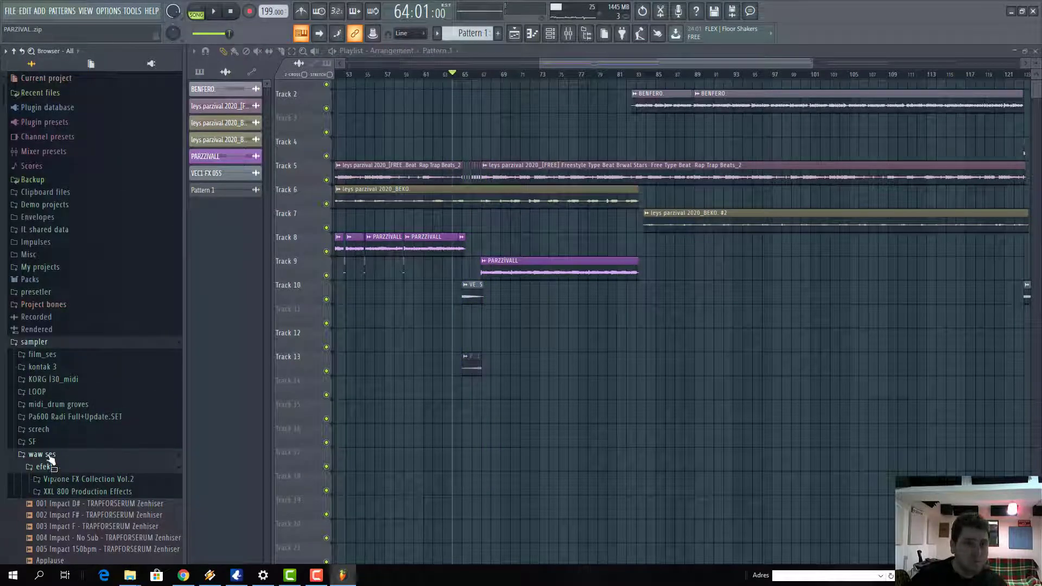
{"action": "left_click", "coordinate": [49, 455]}
{"action": "left_click", "coordinate": [47, 456]}
{"action": "scroll", "coordinate": [100, 481], "scroll_direction": "down", "scroll_amount": 5}
{"action": "scroll", "coordinate": [83, 380], "scroll_direction": "up", "scroll_amount": 3}
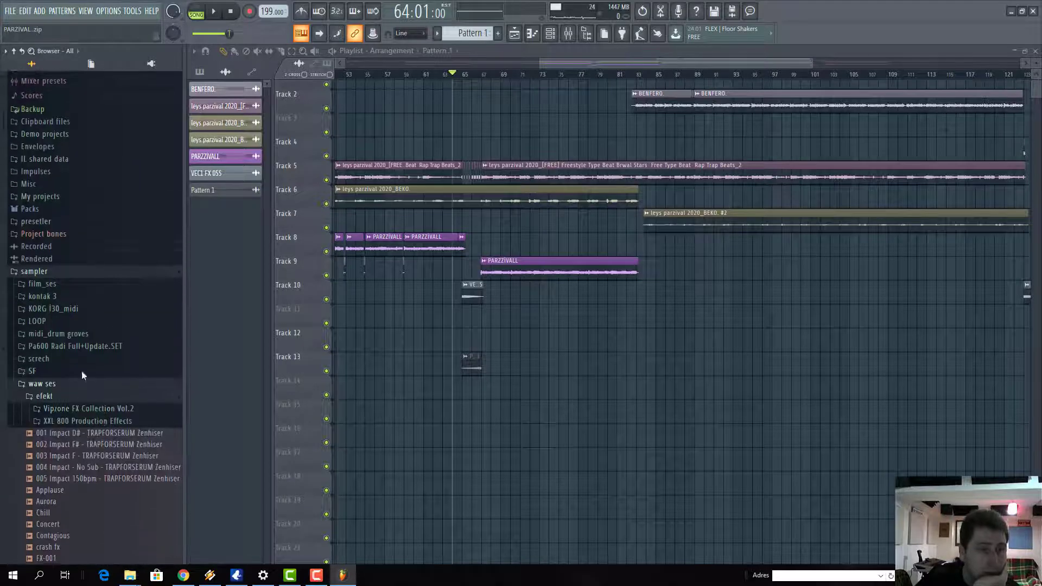
Step: Look through the XXL 800 Production Effects and wokal_flprofesor+loop sample folders for a suitable sound
{"action": "left_click", "coordinate": [103, 482]}
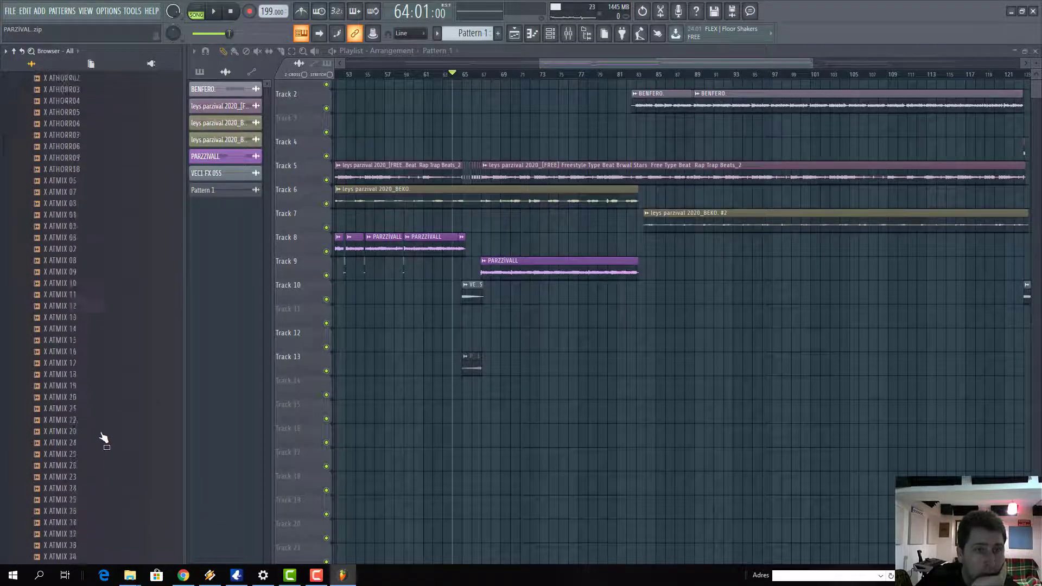
{"action": "scroll", "coordinate": [103, 437], "scroll_direction": "down", "scroll_amount": 15}
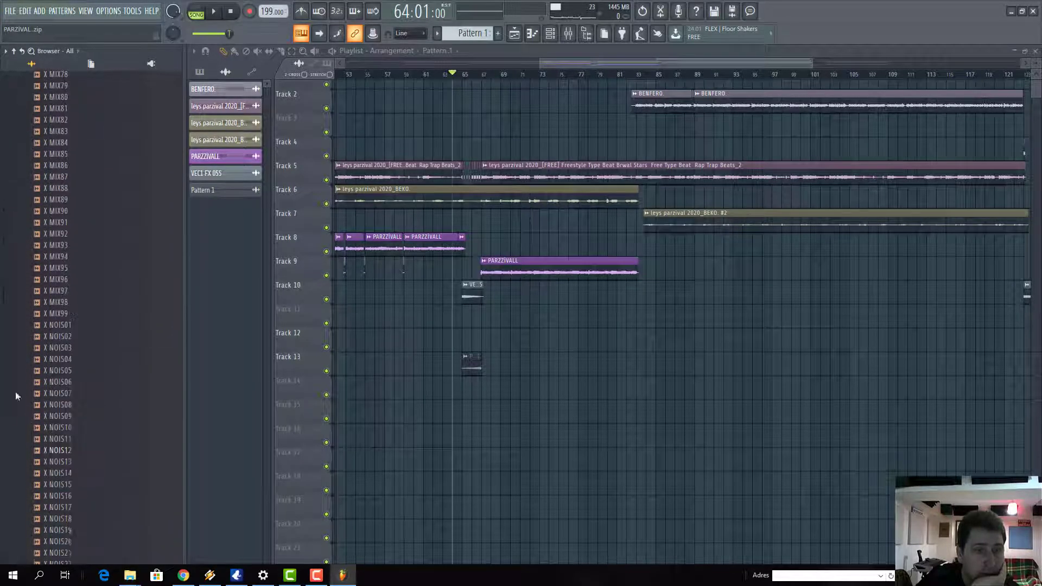
{"action": "scroll", "coordinate": [77, 103], "scroll_direction": "up", "scroll_amount": 15}
{"action": "scroll", "coordinate": [44, 377], "scroll_direction": "down", "scroll_amount": 3}
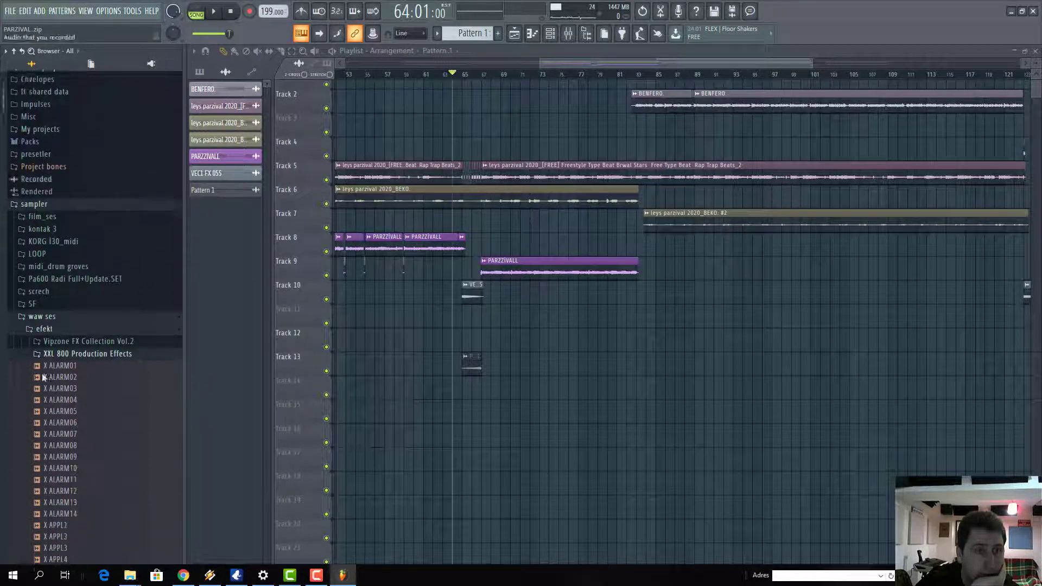
{"action": "scroll", "coordinate": [44, 377], "scroll_direction": "down", "scroll_amount": 2}
{"action": "left_click", "coordinate": [45, 303]}
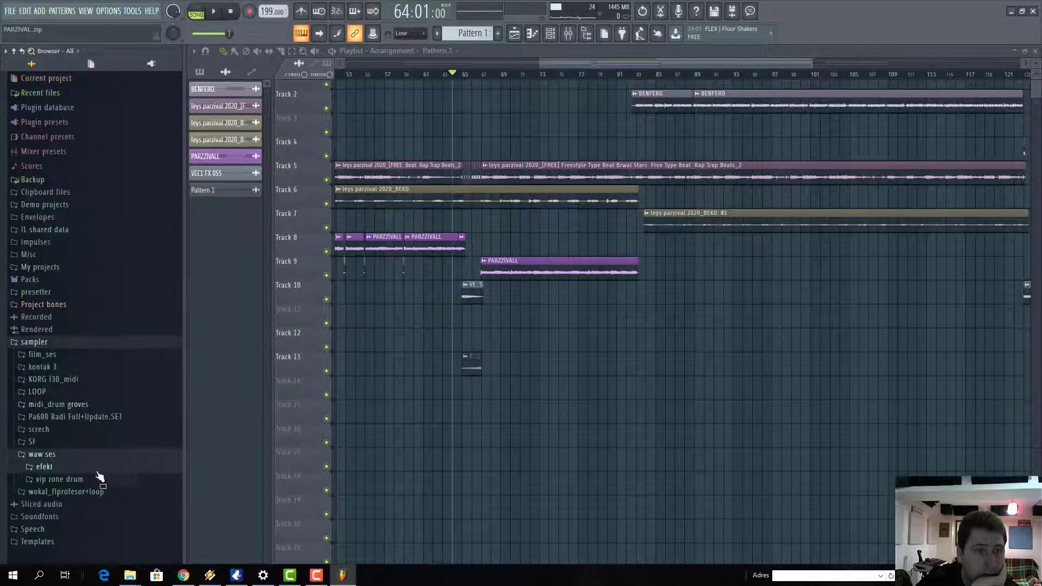
{"action": "left_click", "coordinate": [73, 492]}
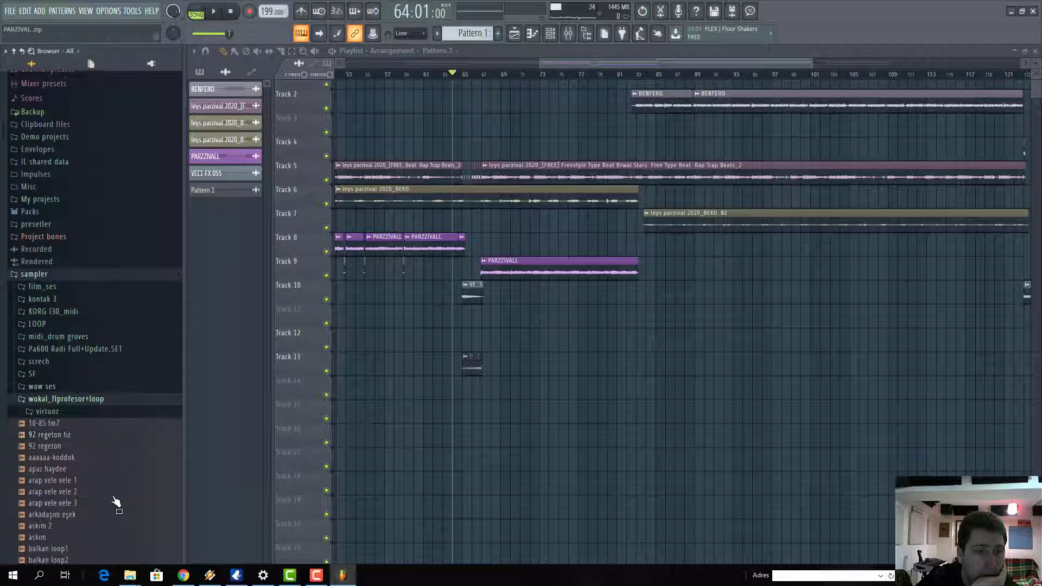
{"action": "left_click", "coordinate": [73, 412]}
{"action": "left_click", "coordinate": [68, 399]}
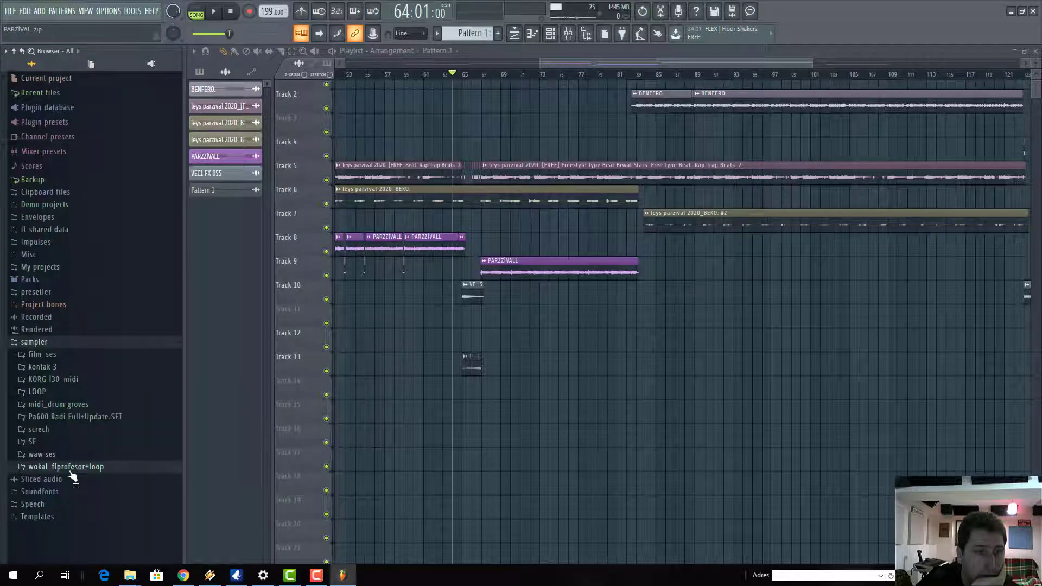
Step: Open the snare folder of the trap samples under waw ses, vip zone drum, koddok regeton
{"action": "left_click", "coordinate": [48, 455]}
{"action": "left_click", "coordinate": [76, 481]}
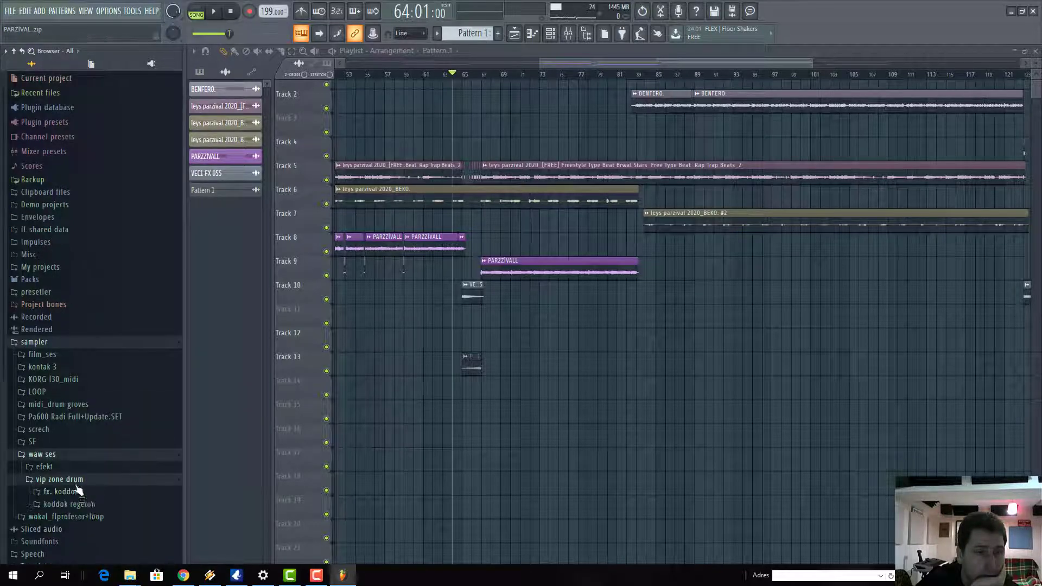
{"action": "left_click", "coordinate": [71, 505]}
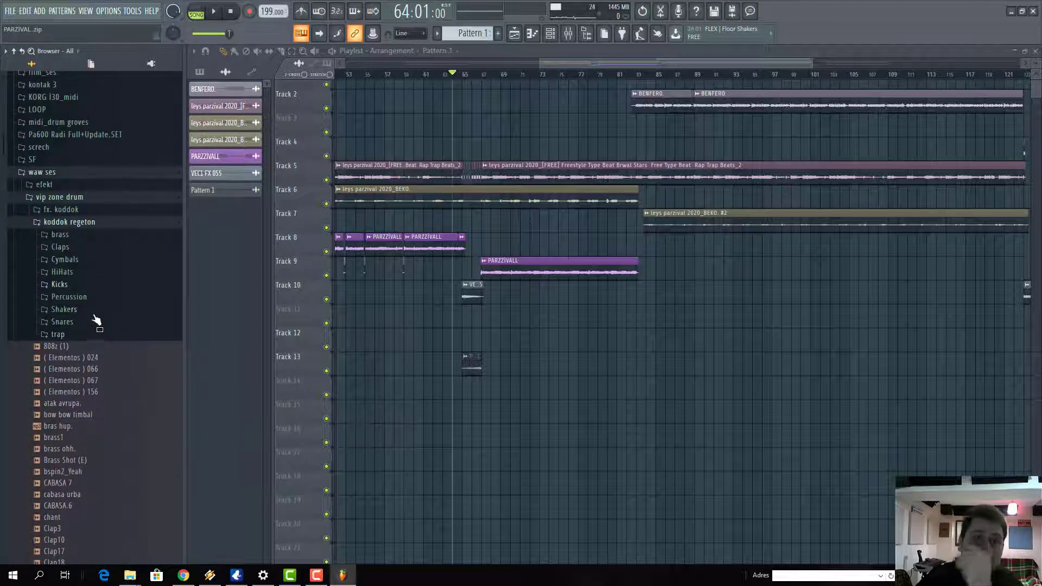
{"action": "left_click", "coordinate": [59, 335]}
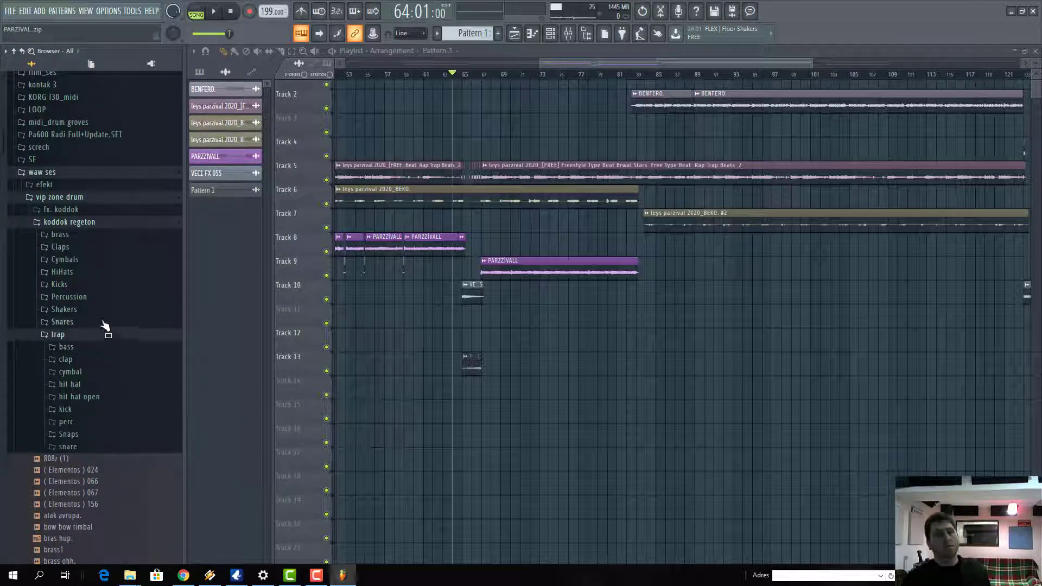
{"action": "left_click", "coordinate": [67, 448]}
Step: Audition several Kryptic snare samples and add Kryptic Samples-Snare Cartel as a new channel in the channel rack
{"action": "left_click", "coordinate": [113, 407]}
{"action": "left_click", "coordinate": [108, 306]}
{"action": "left_click", "coordinate": [129, 353]}
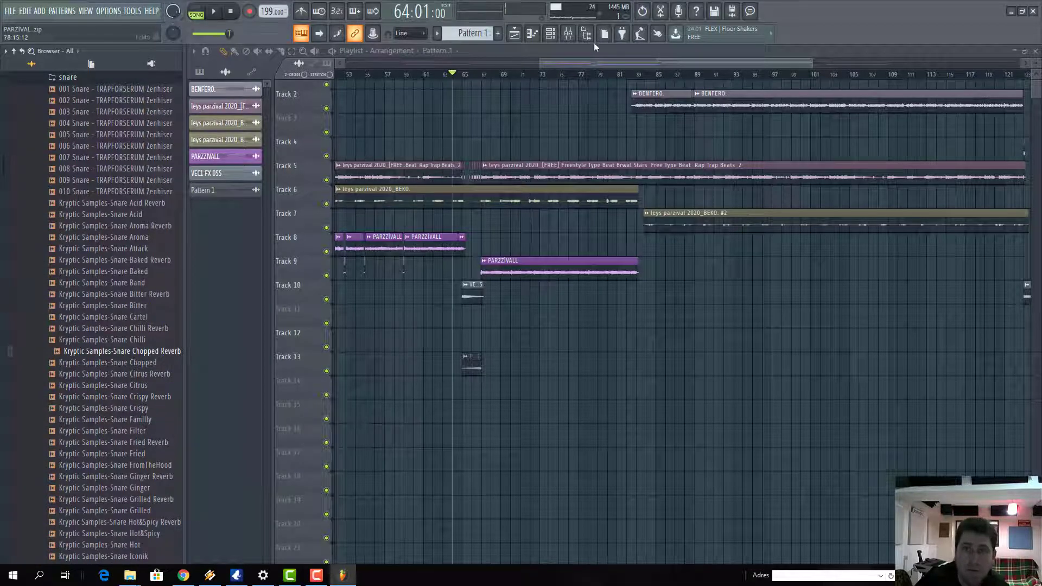
{"action": "left_click", "coordinate": [552, 35]}
{"action": "left_click", "coordinate": [103, 363]}
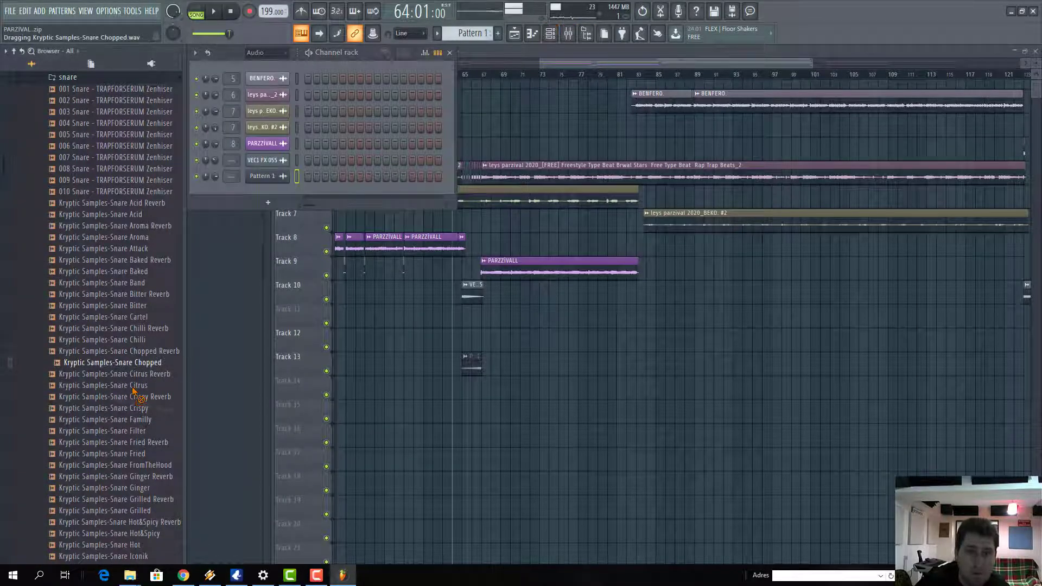
{"action": "left_click", "coordinate": [118, 421]}
{"action": "left_click", "coordinate": [125, 453]}
{"action": "left_click_drag", "start_coordinate": [129, 447], "coordinate": [130, 322]}
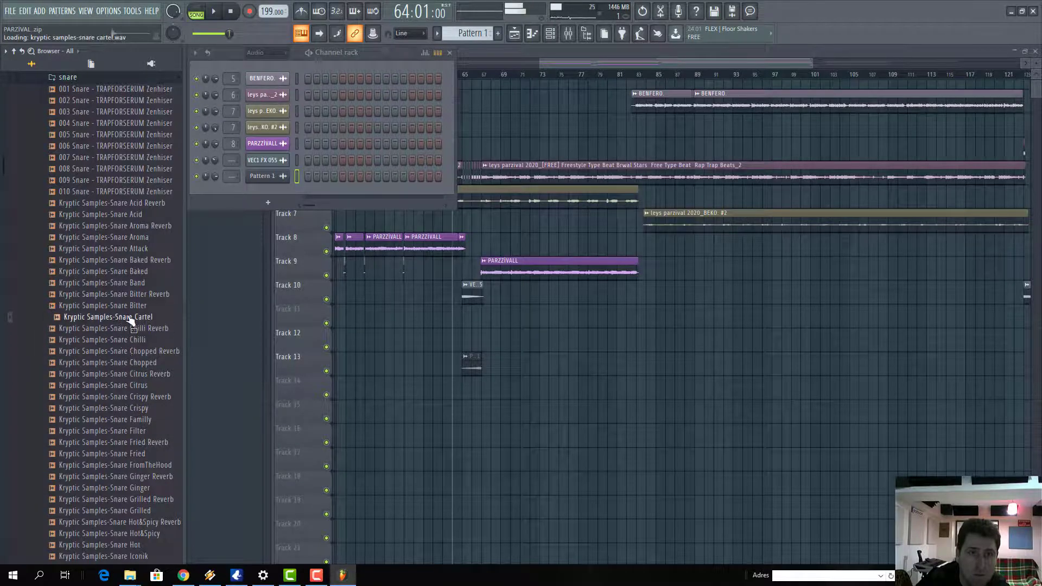
{"action": "left_click_drag", "start_coordinate": [300, 213], "coordinate": [281, 187]}
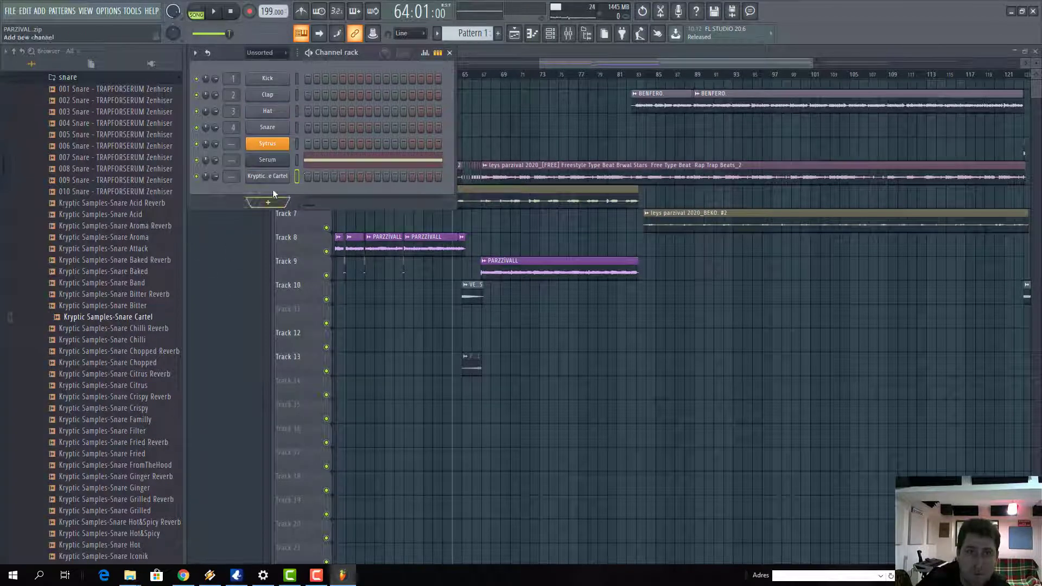
Step: Delete the Serum and Sytrus channels from the channel rack
{"action": "right_click", "coordinate": [281, 160]}
{"action": "left_click", "coordinate": [320, 274]}
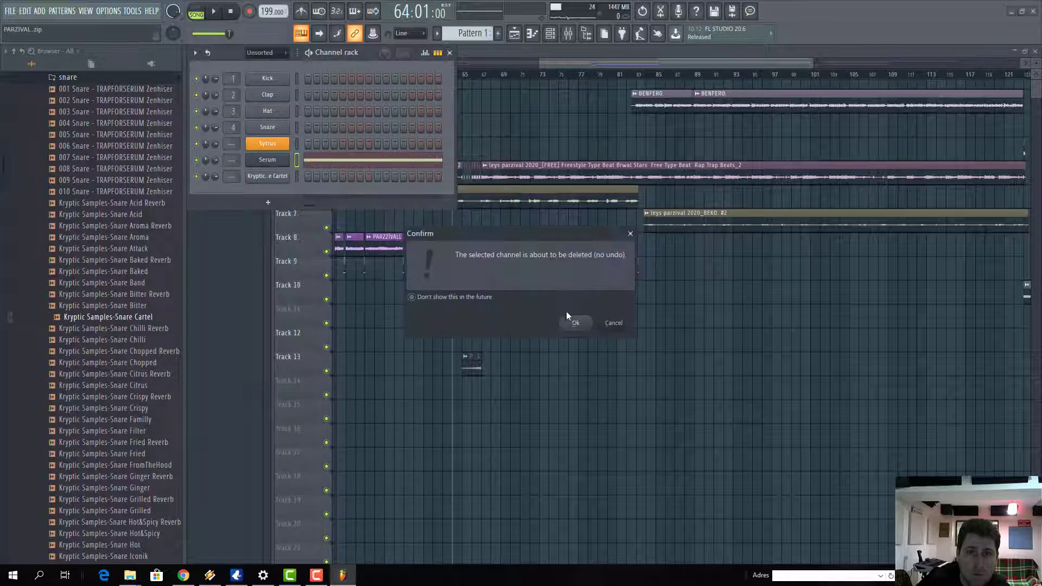
{"action": "left_click", "coordinate": [570, 321]}
{"action": "right_click", "coordinate": [275, 159]}
{"action": "left_click", "coordinate": [320, 274]}
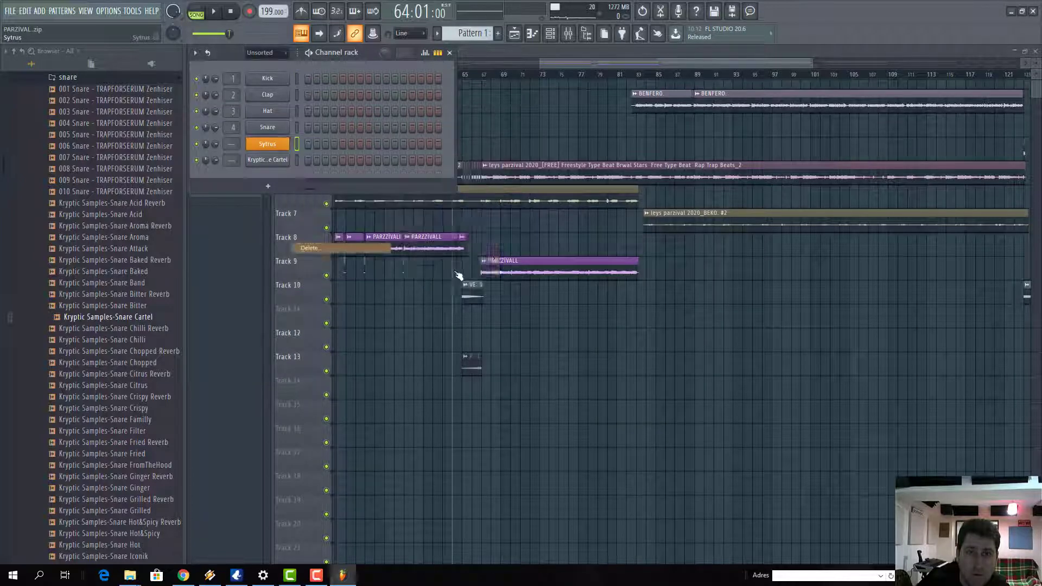
{"action": "left_click", "coordinate": [571, 322]}
Step: Collapse the koddok regeton sample folder and expand the presetler folder in the browser
{"action": "scroll", "coordinate": [144, 197], "scroll_direction": "up", "scroll_amount": 5}
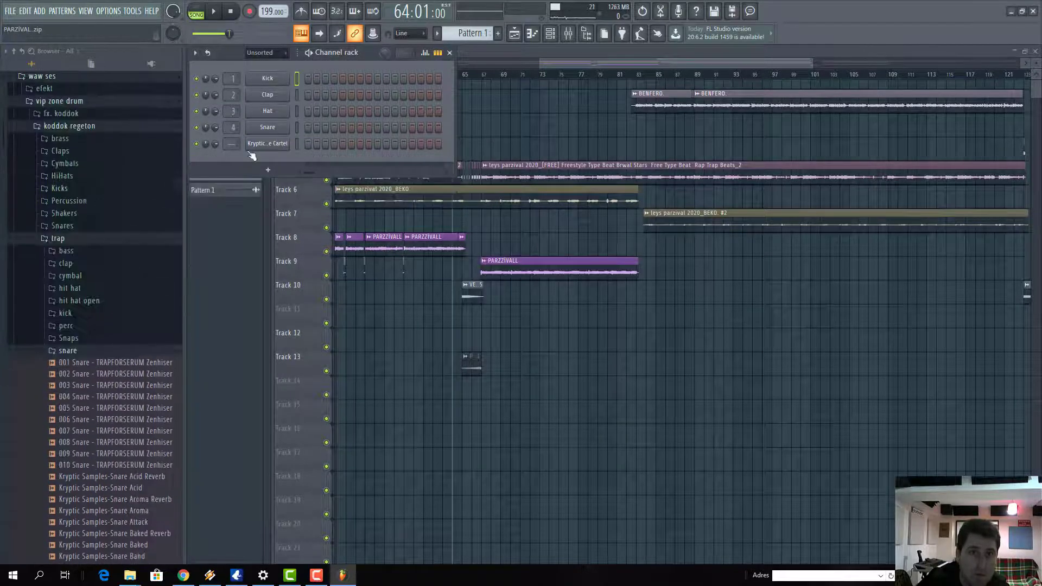
{"action": "scroll", "coordinate": [63, 130], "scroll_direction": "up", "scroll_amount": 7}
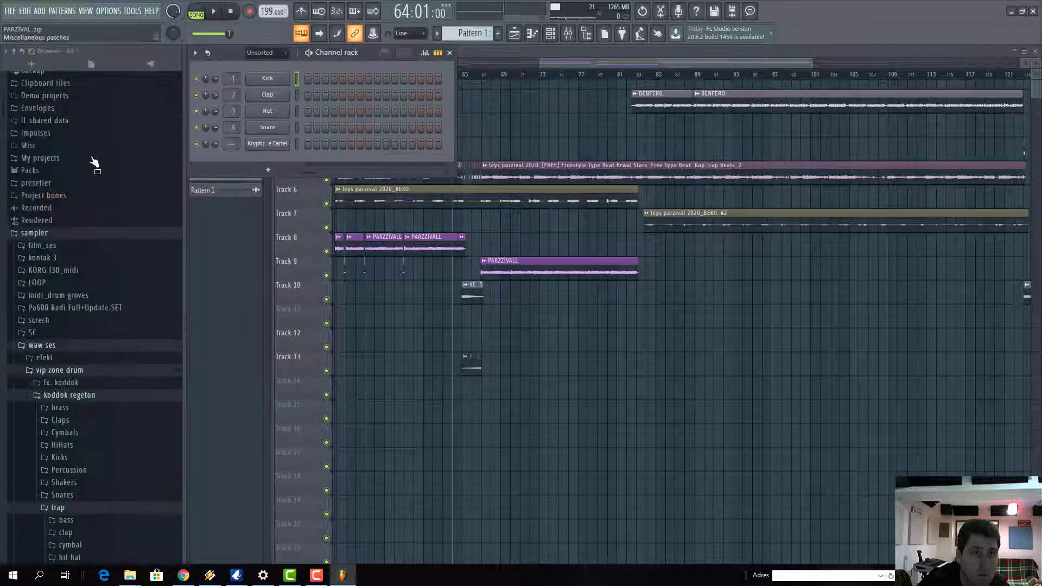
{"action": "left_click", "coordinate": [57, 400]}
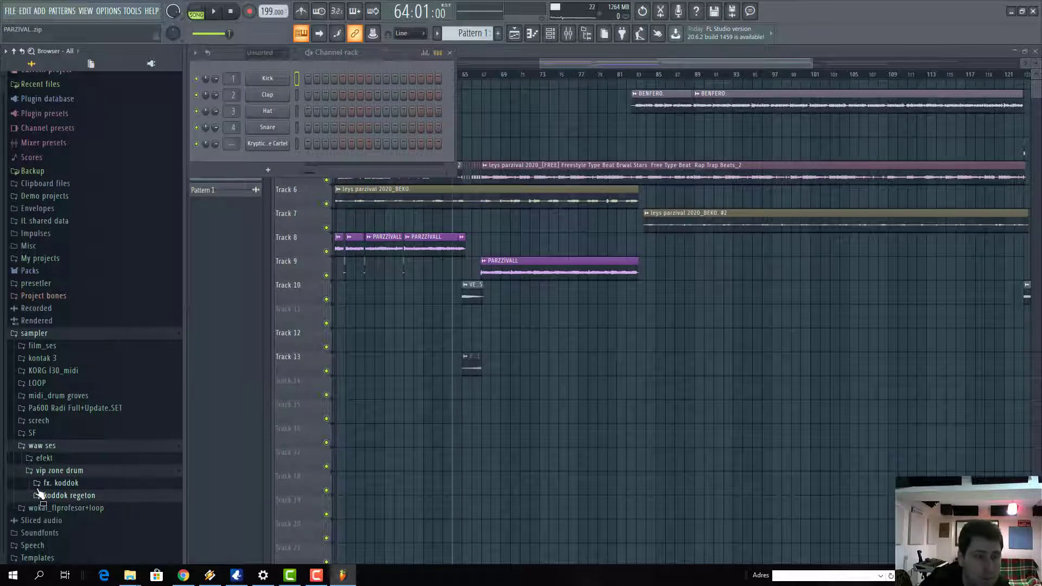
{"action": "left_click", "coordinate": [39, 283]}
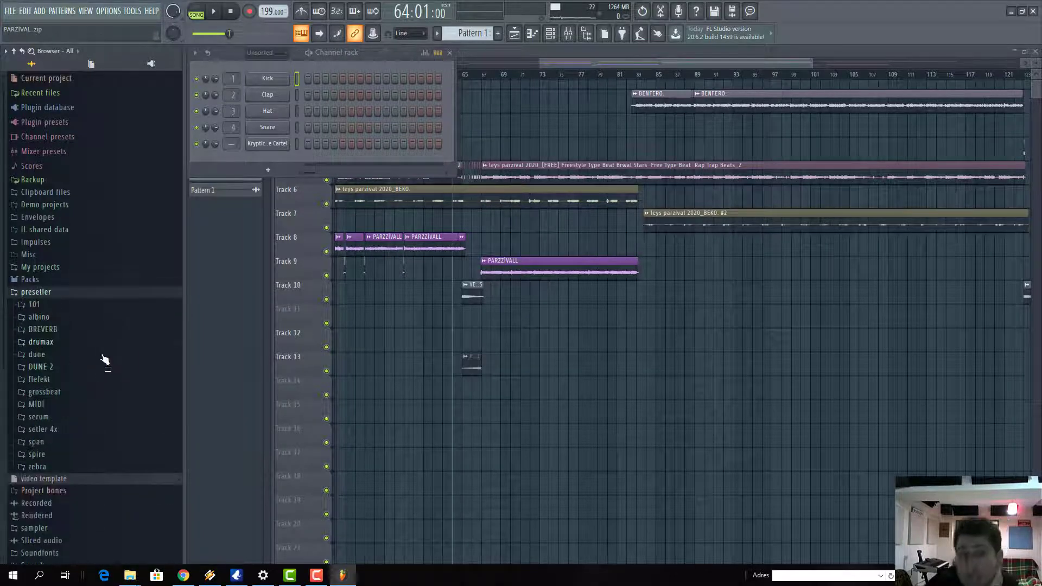
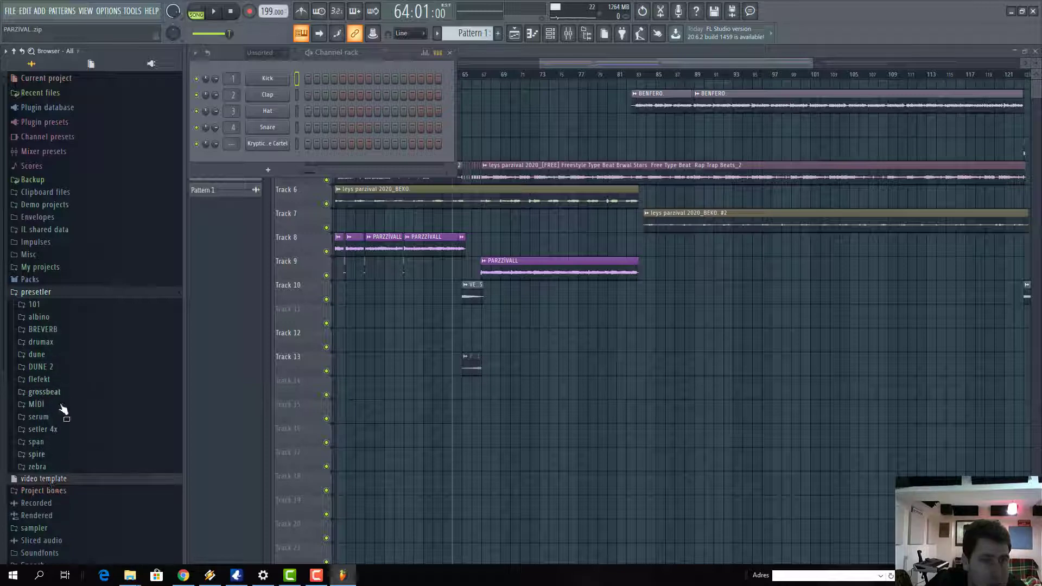
Step: Look through the MIDI folders under presetler and expand the Snares folder of snare loops
{"action": "left_click", "coordinate": [44, 407]}
{"action": "left_click", "coordinate": [48, 417]}
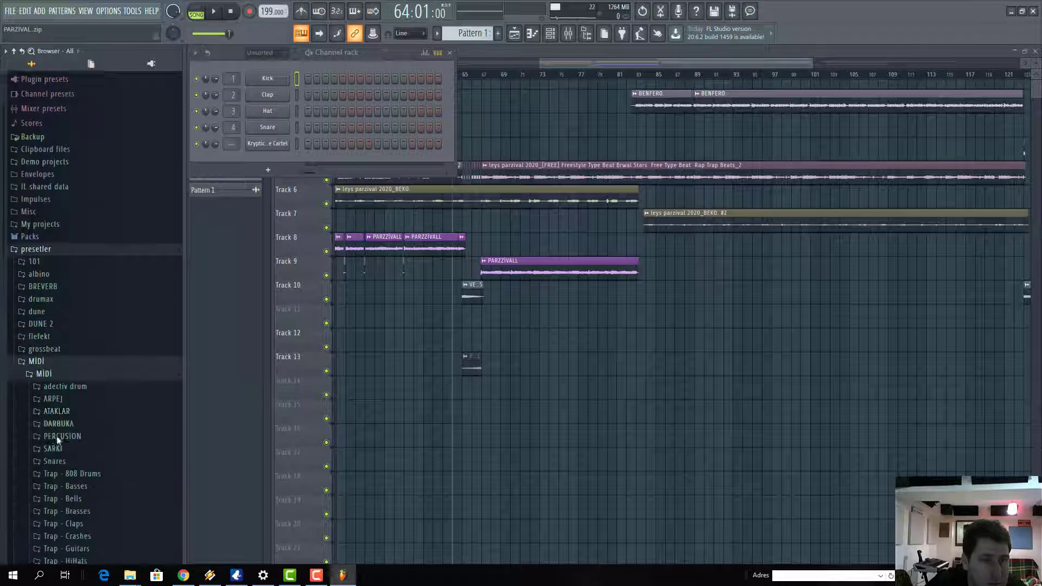
{"action": "left_click", "coordinate": [67, 423]}
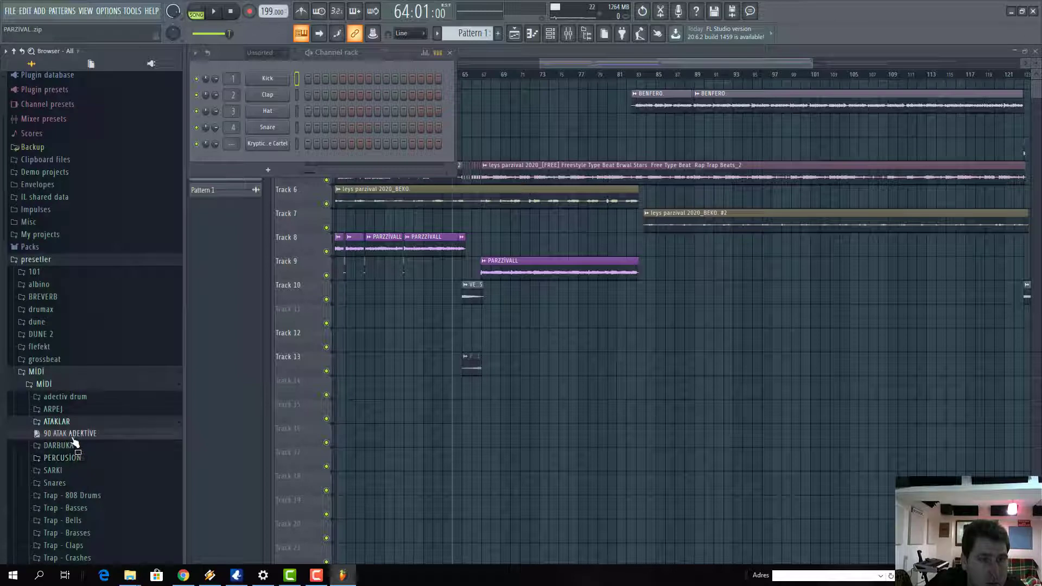
{"action": "left_click", "coordinate": [69, 444]}
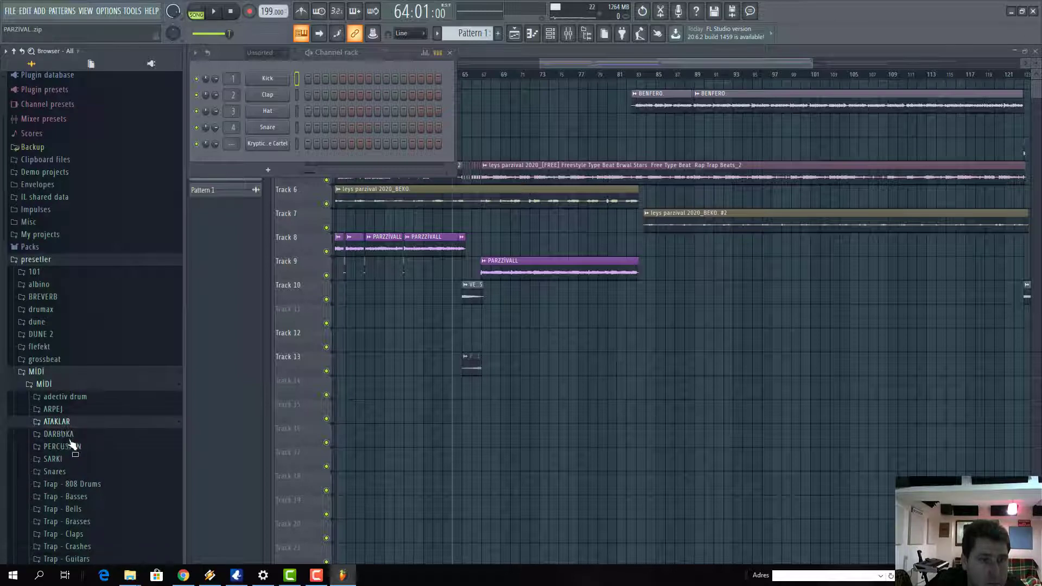
{"action": "scroll", "coordinate": [78, 472], "scroll_direction": "down", "scroll_amount": 2}
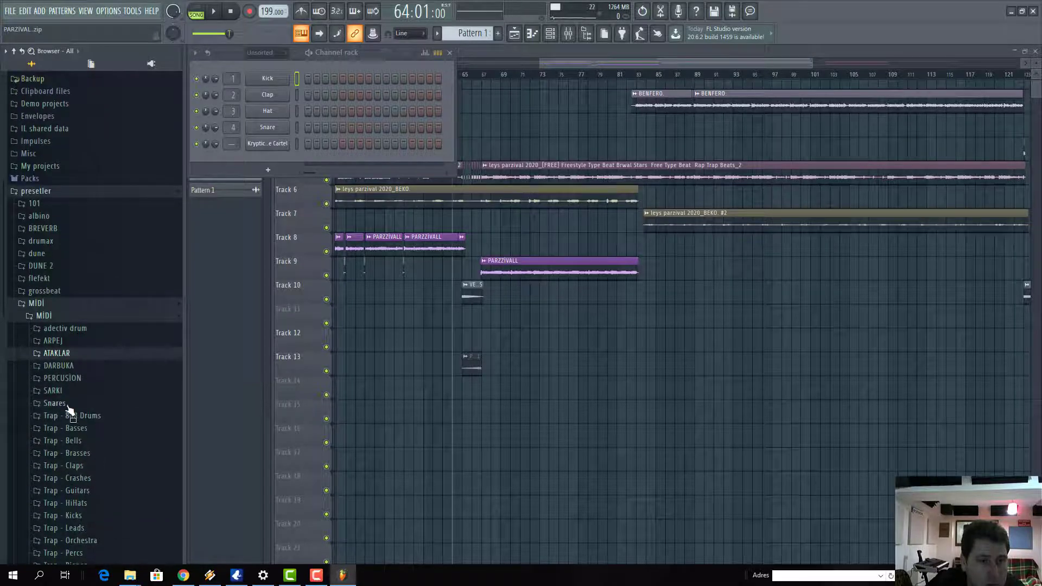
{"action": "left_click", "coordinate": [64, 404]}
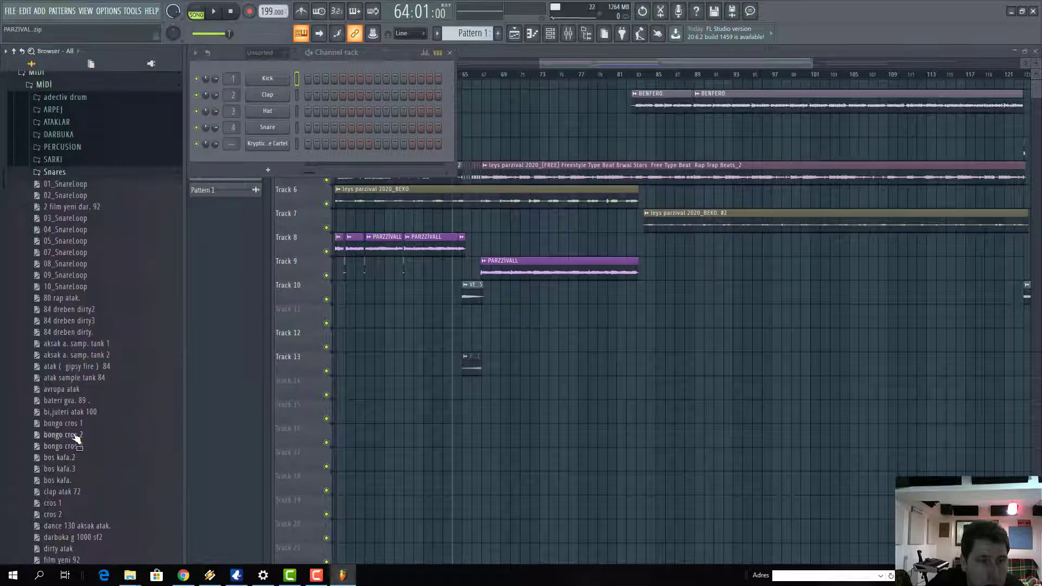
{"action": "scroll", "coordinate": [72, 438], "scroll_direction": "up", "scroll_amount": 2}
Step: Import the MIDI files 07_SnareLoop and 05_SnareLoop in turn onto the Kryptic Samples-Snare Cartel channel and play the arrangement
{"action": "left_click_drag", "start_coordinate": [100, 252], "coordinate": [282, 144]}
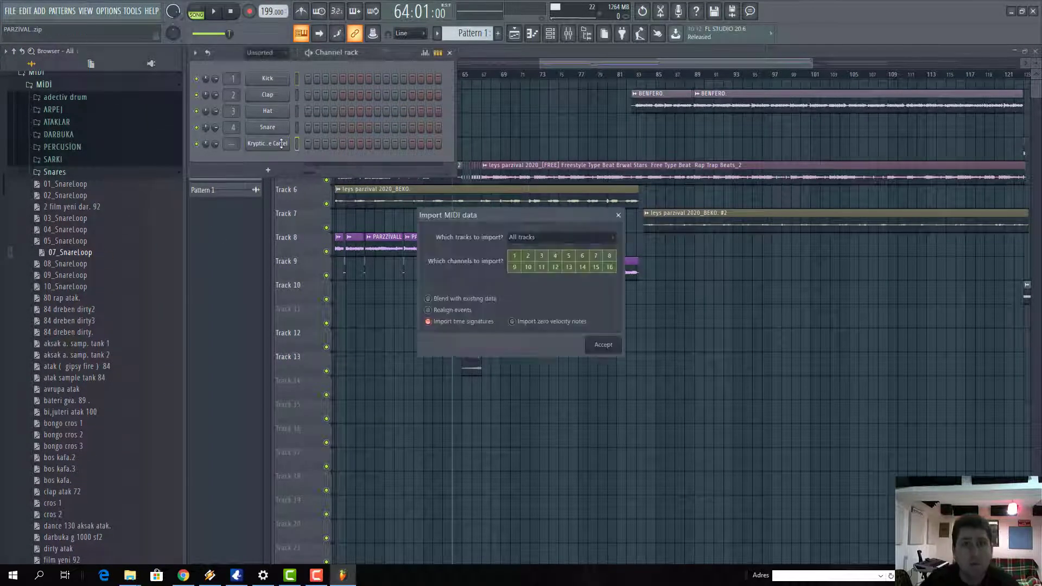
{"action": "left_click", "coordinate": [603, 345]}
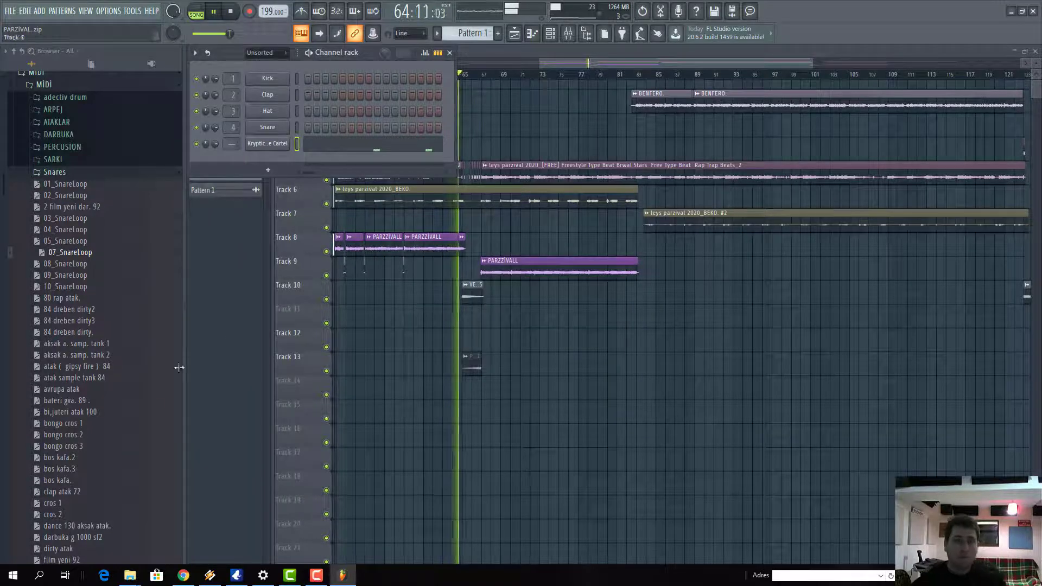
{"action": "left_click_drag", "start_coordinate": [65, 241], "coordinate": [336, 148]}
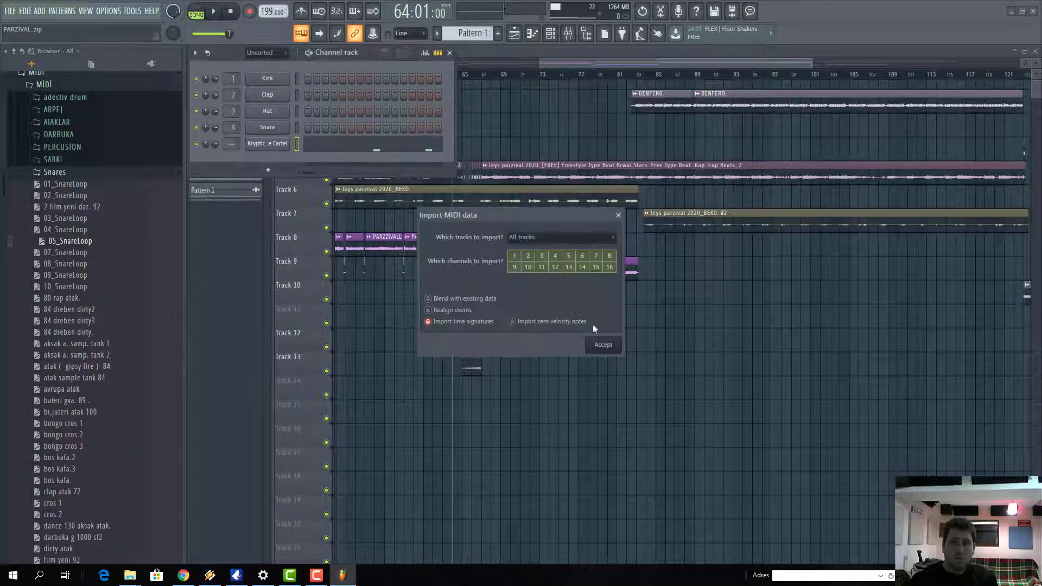
{"action": "left_click", "coordinate": [603, 352]}
{"action": "key", "text": "space"}
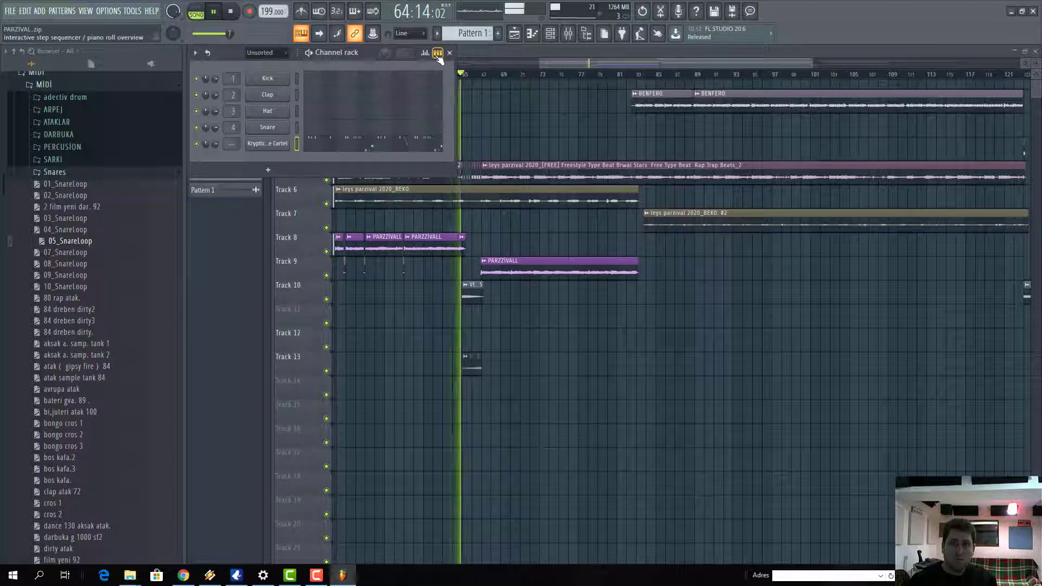
{"action": "key", "text": "space"}
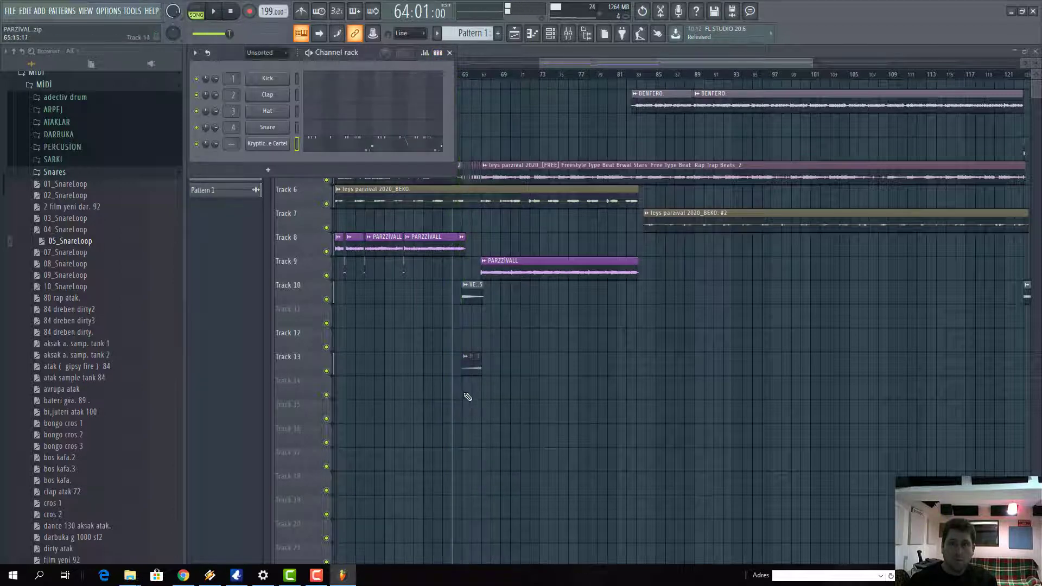
Step: Place a Pattern 1 clip on track 14 at bar 65 and play the transition
{"action": "left_click", "coordinate": [470, 384]}
{"action": "right_click", "coordinate": [469, 385]}
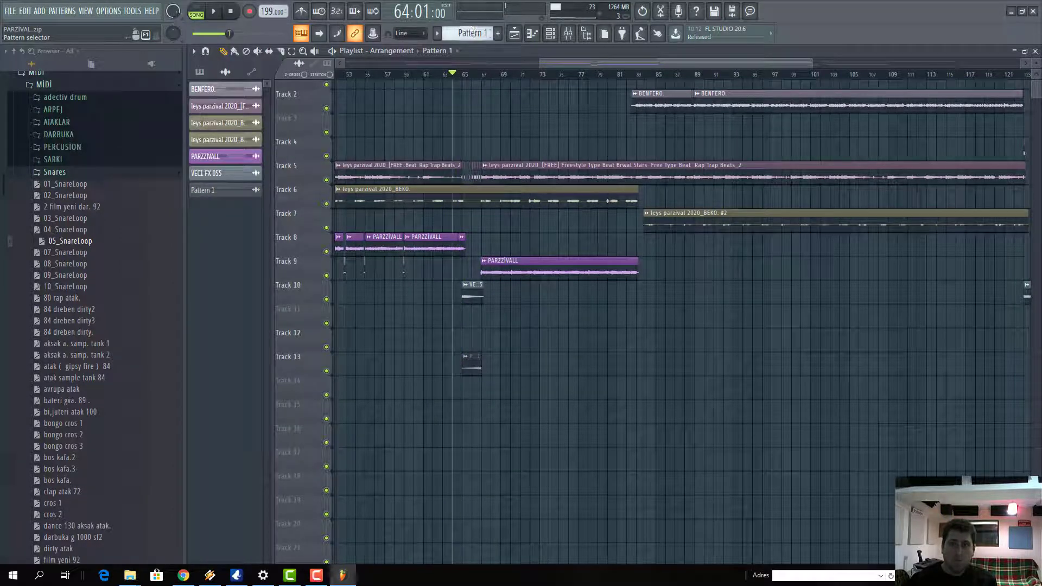
{"action": "left_click", "coordinate": [497, 33]}
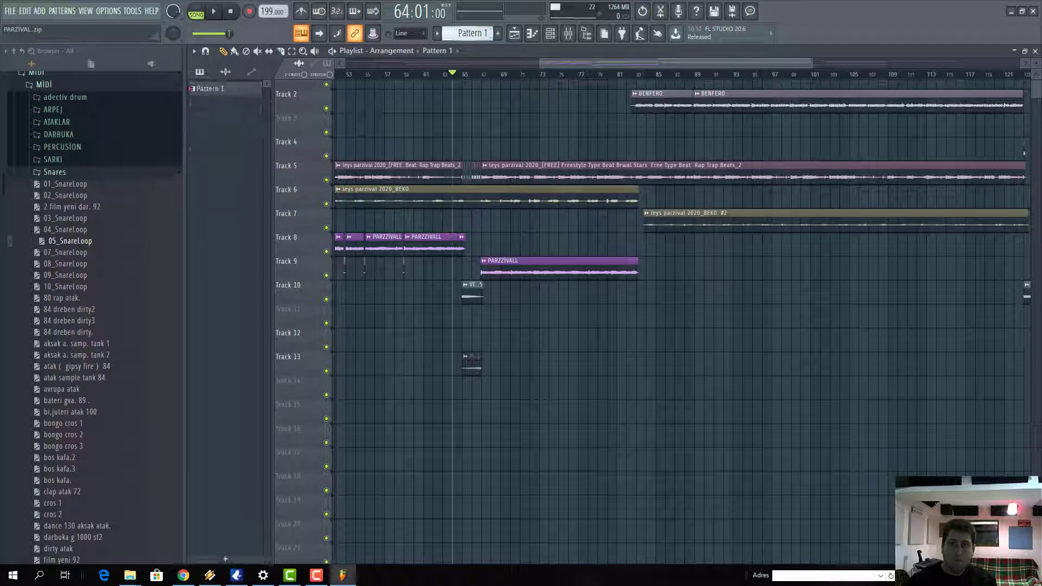
{"action": "left_click", "coordinate": [474, 362]}
{"action": "left_click", "coordinate": [466, 384]}
{"action": "key", "text": "space"}
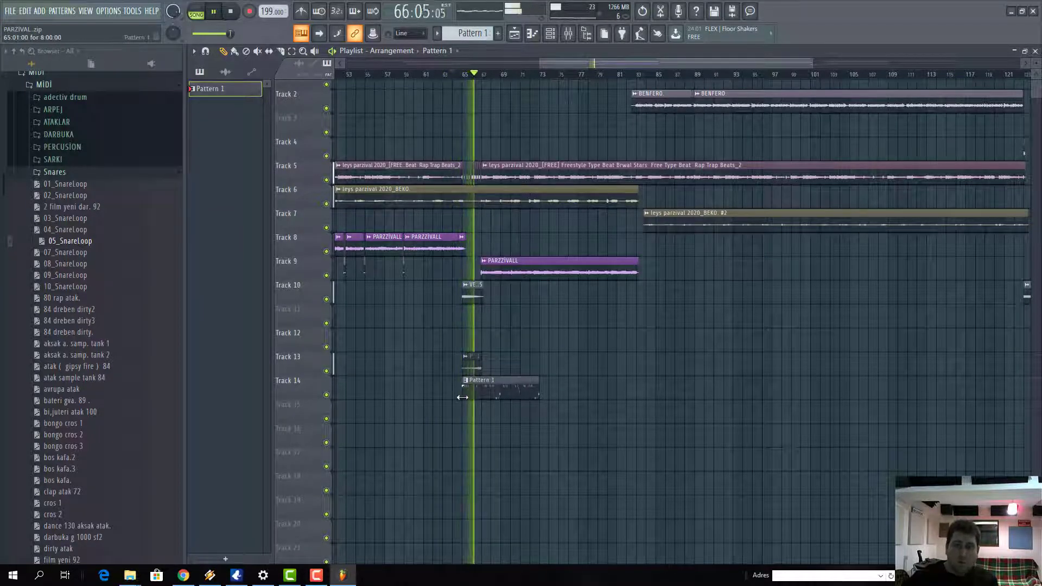
Step: Slip and trim the Pattern 1 clip on track 14 to two bars starting at bar 65, and play it back
{"action": "left_click_drag", "start_coordinate": [526, 398], "coordinate": [485, 397]}
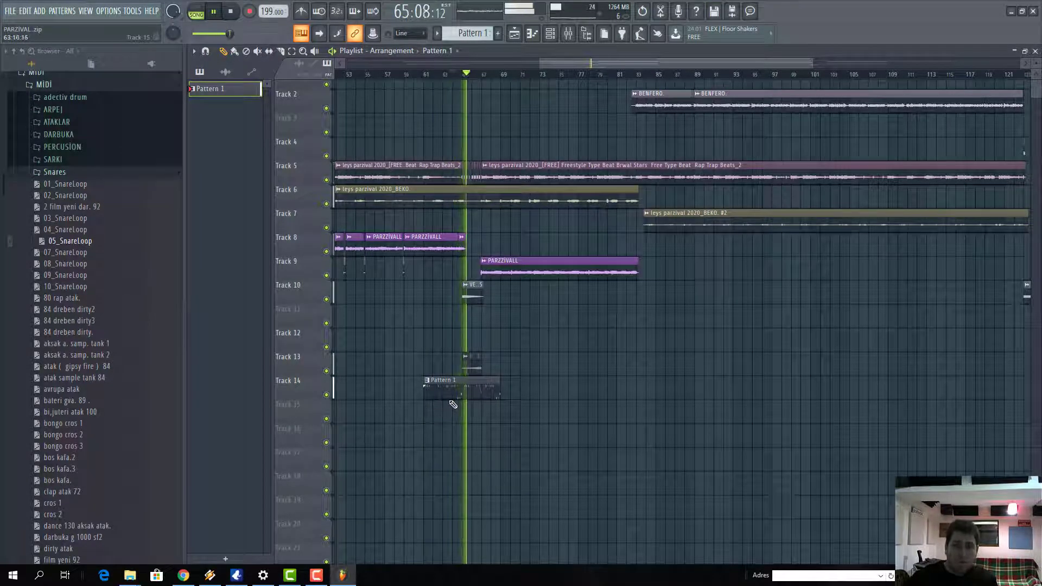
{"action": "left_click_drag", "start_coordinate": [470, 396], "coordinate": [474, 398]}
{"action": "key", "text": "space"}
{"action": "key", "text": "space"}
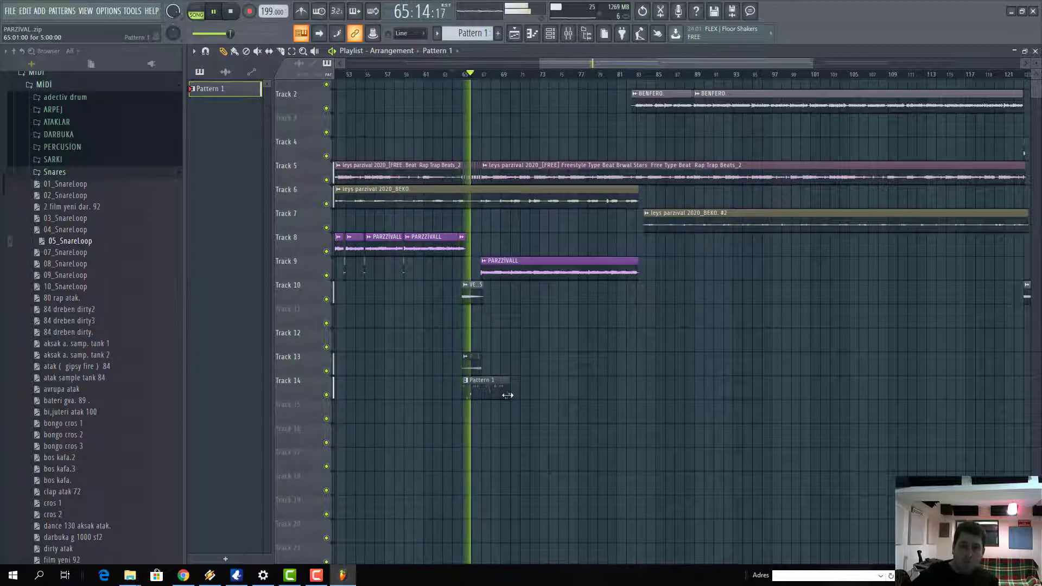
Step: Examine the imported snare notes of Pattern 1 in the piano roll and return to the playlist
{"action": "double_click", "coordinate": [474, 395]}
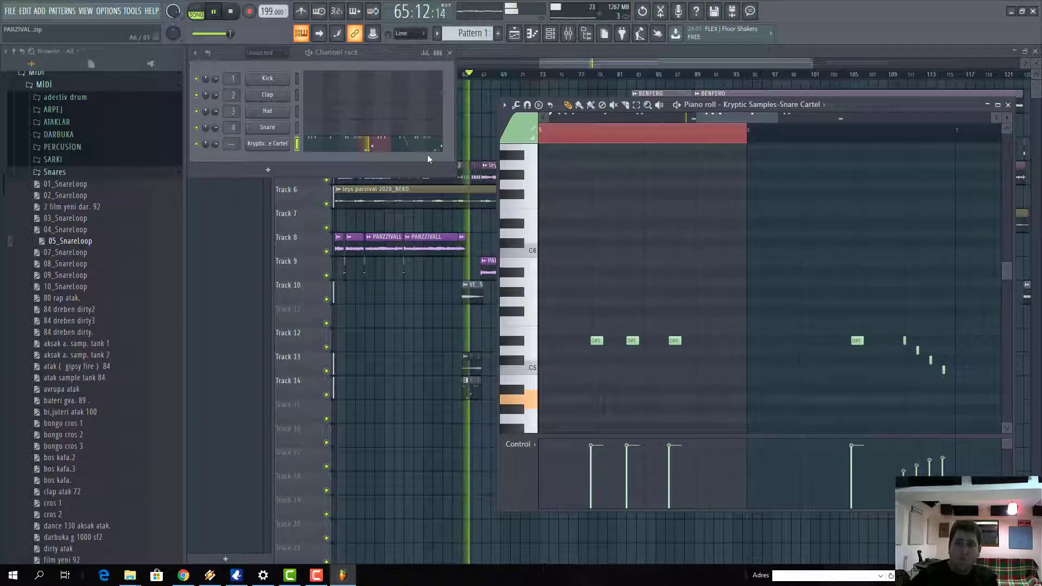
{"action": "left_click", "coordinate": [381, 147]}
{"action": "left_click", "coordinate": [381, 147]}
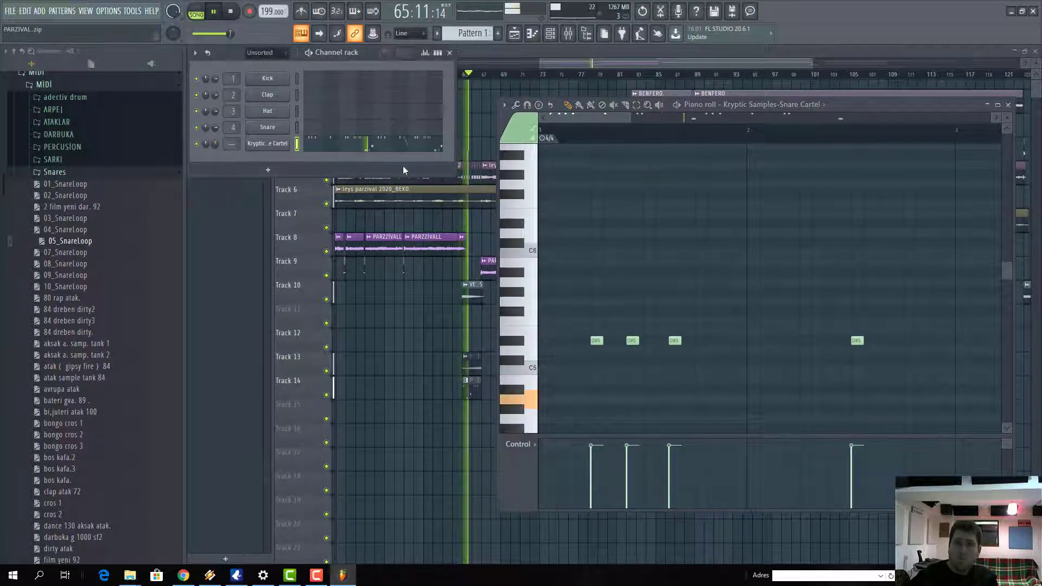
{"action": "left_click", "coordinate": [514, 33]}
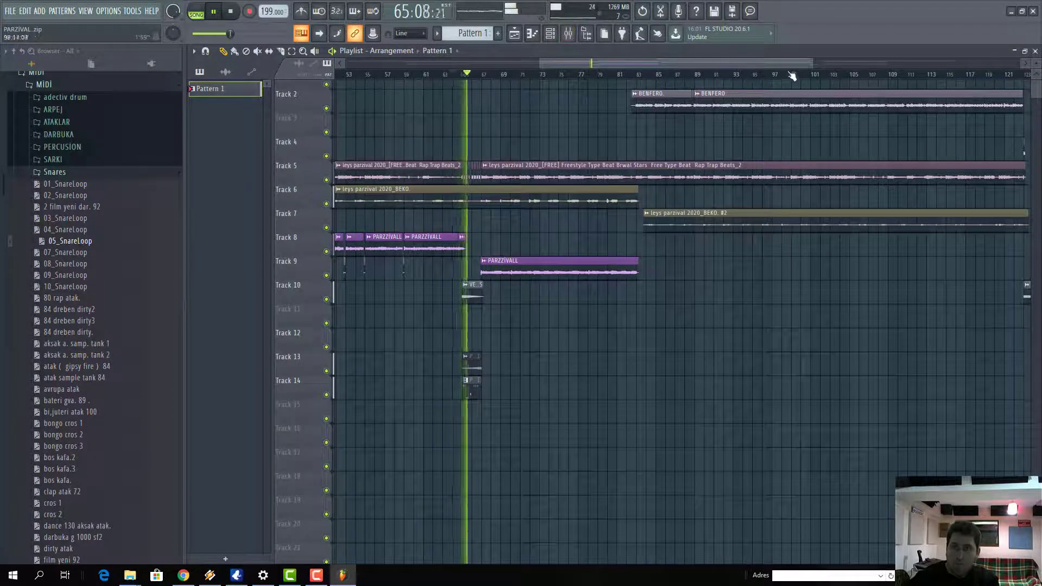
Step: Add a Pattern 1 clip on track 13 spanning bars 123 to 126 and play from bar 123
{"action": "left_click_drag", "start_coordinate": [812, 64], "coordinate": [924, 79]}
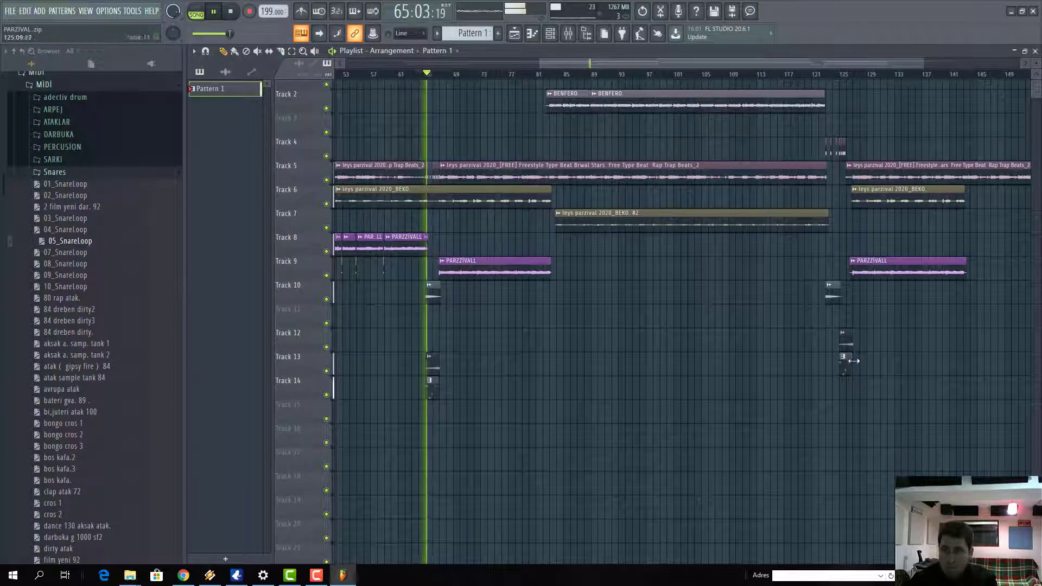
{"action": "left_click_drag", "start_coordinate": [840, 366], "coordinate": [827, 366]}
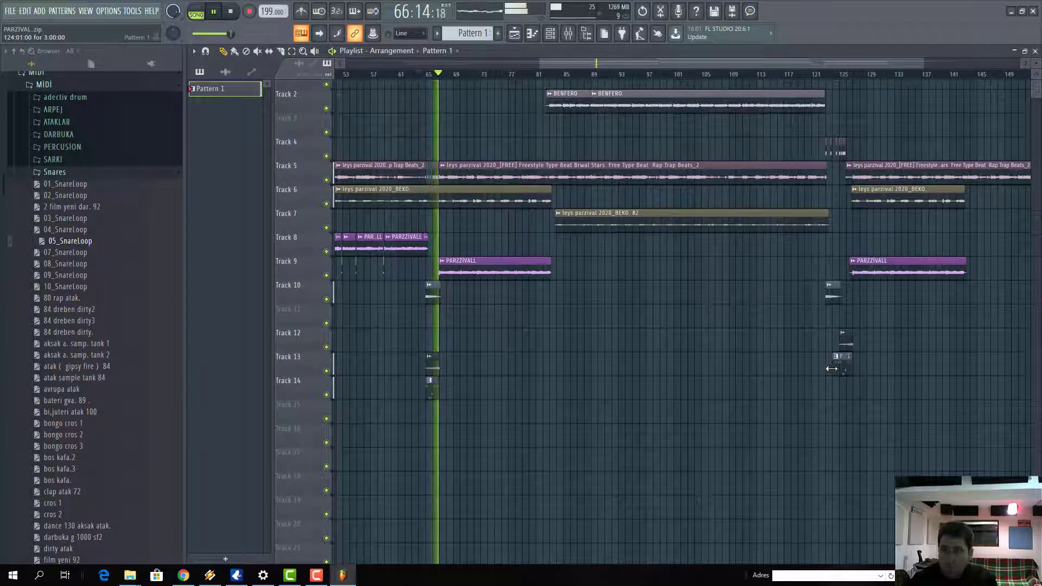
{"action": "scroll", "coordinate": [826, 383], "scroll_direction": "up", "scroll_amount": 5}
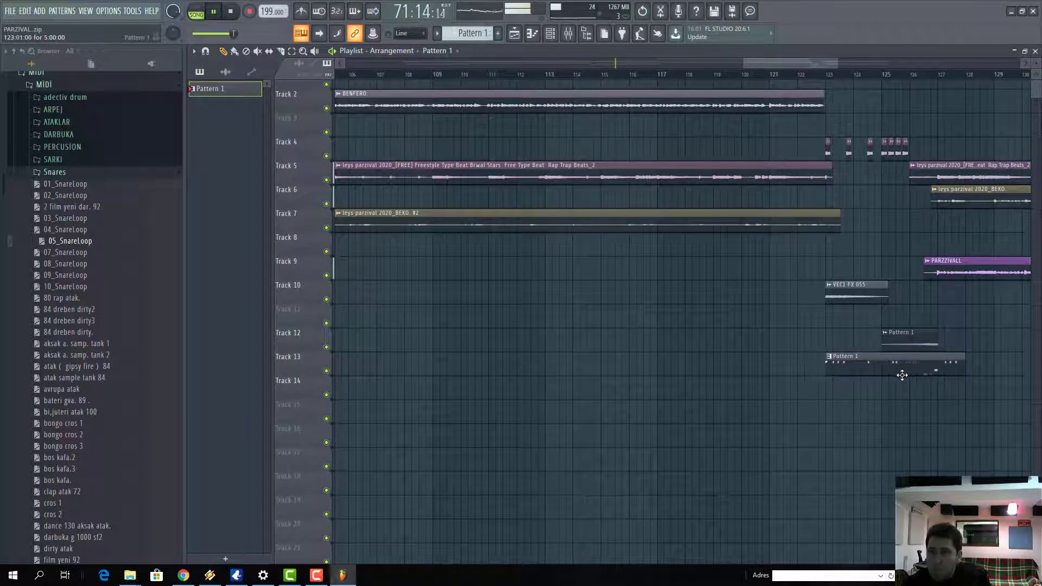
{"action": "left_click_drag", "start_coordinate": [940, 371], "coordinate": [899, 376]}
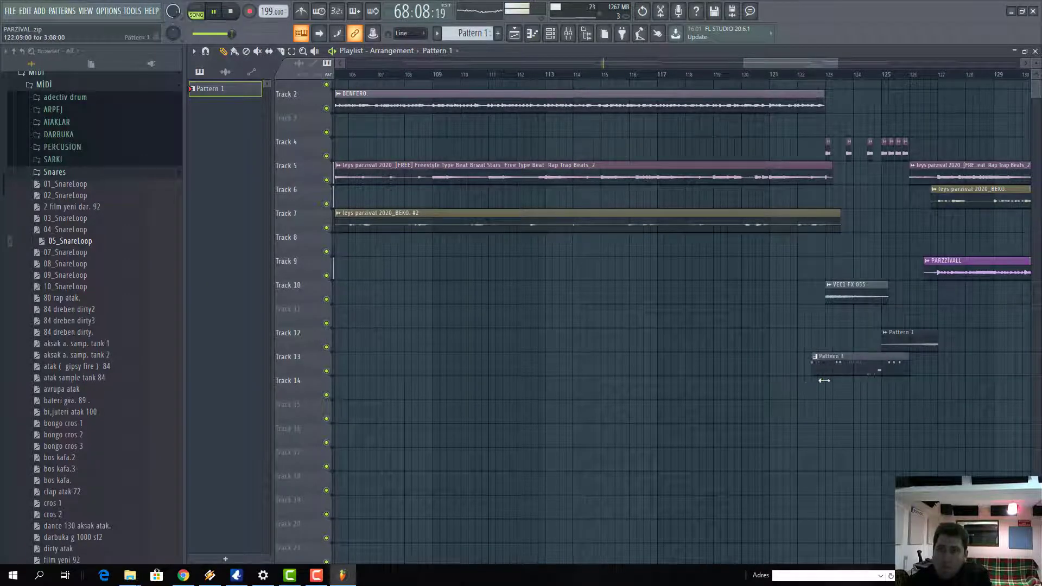
{"action": "left_click", "coordinate": [836, 76]}
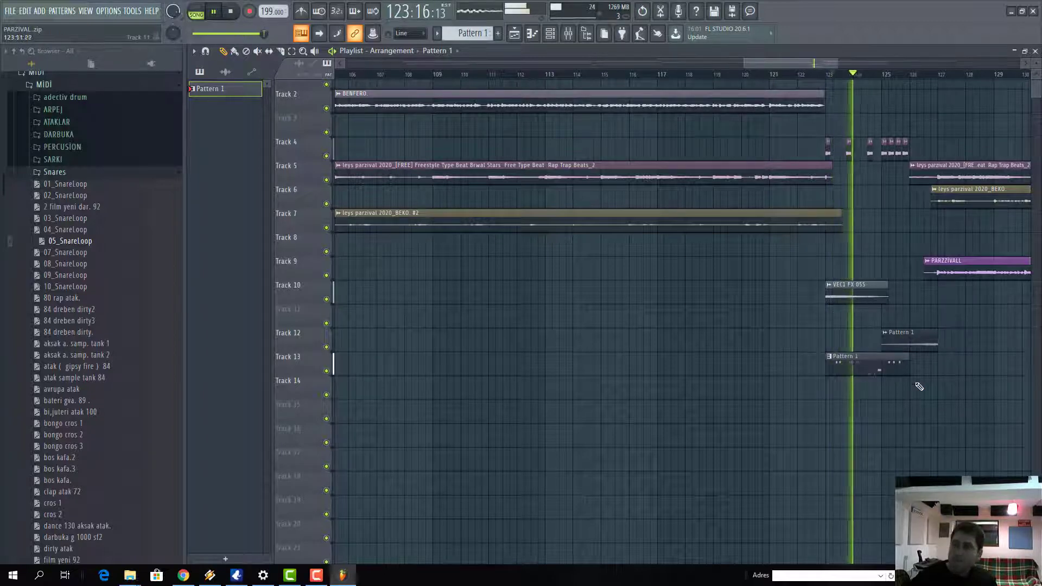
Step: Extend the end of the Pattern 1 clip on track 13 to a length of 4:04:00 and replay the transition
{"action": "left_click_drag", "start_coordinate": [908, 376], "coordinate": [939, 379]}
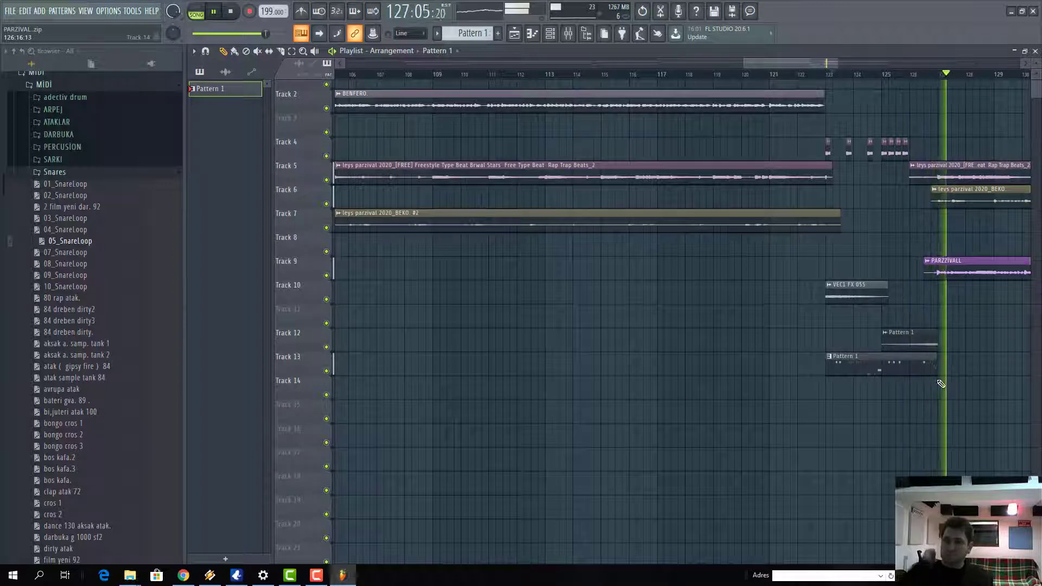
{"action": "key", "text": "space"}
{"action": "key", "text": "space"}
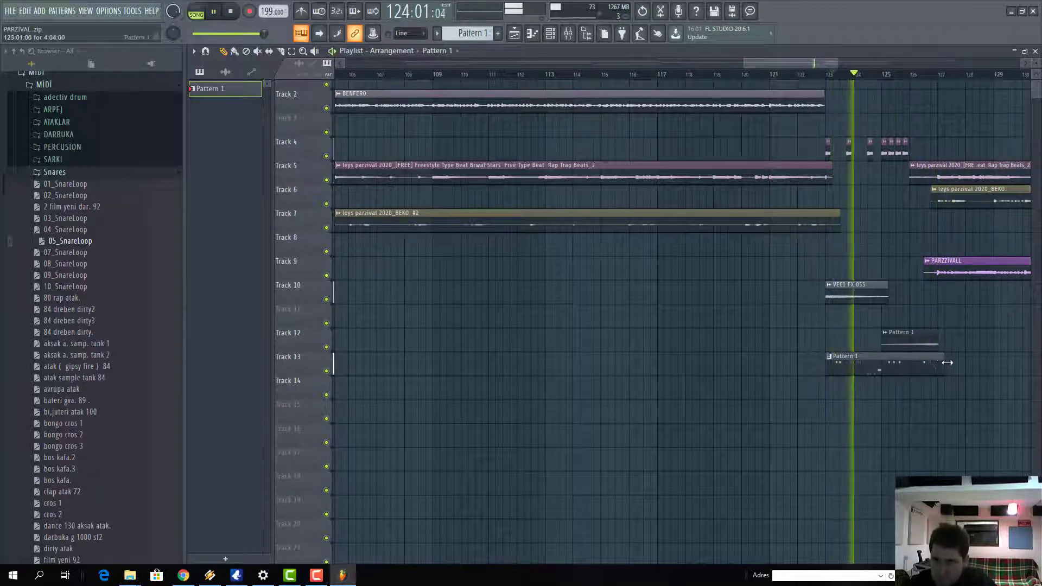
{"action": "mouse_move", "coordinate": [937, 372]}
{"action": "left_mouse_down"}
{"action": "mouse_move", "coordinate": [954, 372]}
{"action": "mouse_move", "coordinate": [945, 374]}
{"action": "left_mouse_up"}
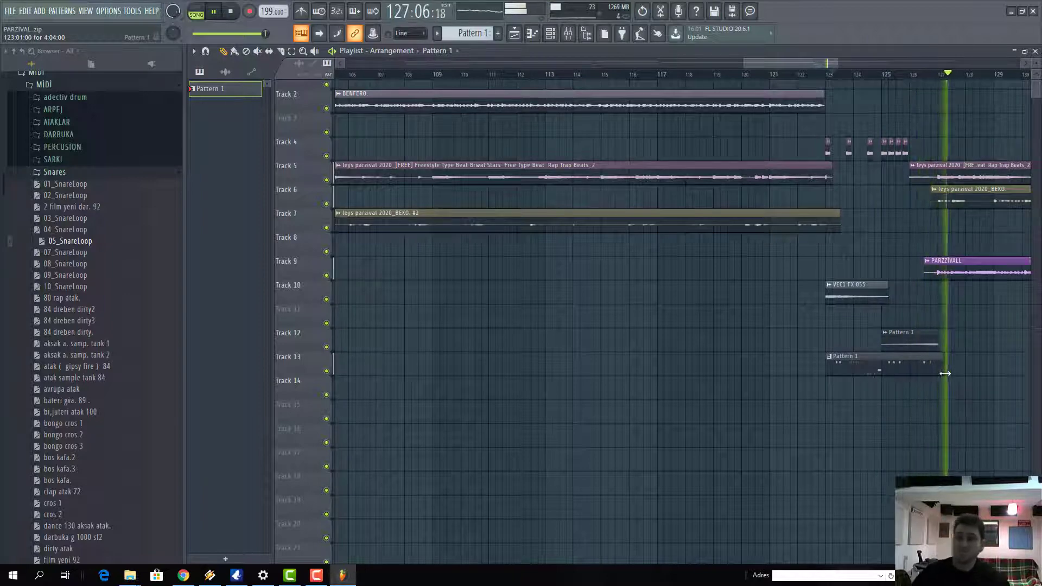
{"action": "key", "text": "space"}
{"action": "key", "text": "space"}
Step: Play the arrangement from bar 64 to listen to the first transition, and stop playback
{"action": "scroll", "coordinate": [765, 133], "scroll_direction": "down", "scroll_amount": 6}
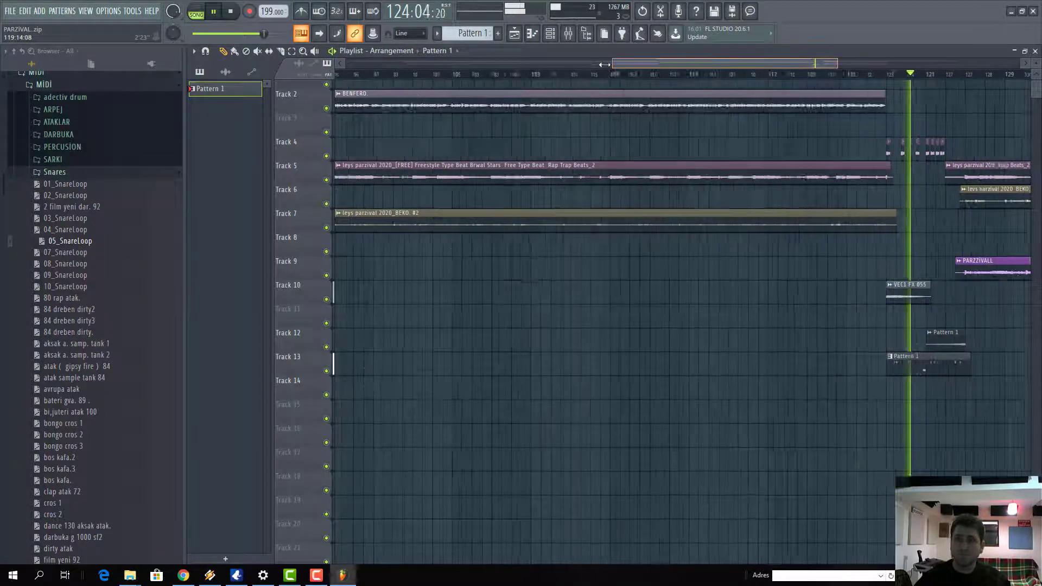
{"action": "left_click", "coordinate": [629, 74]}
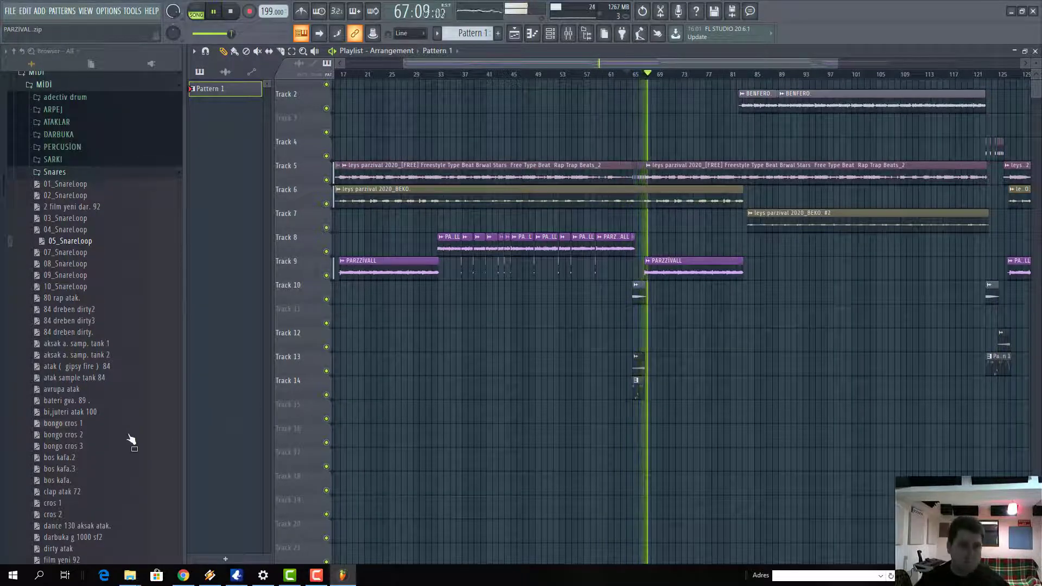
{"action": "key", "text": "space"}
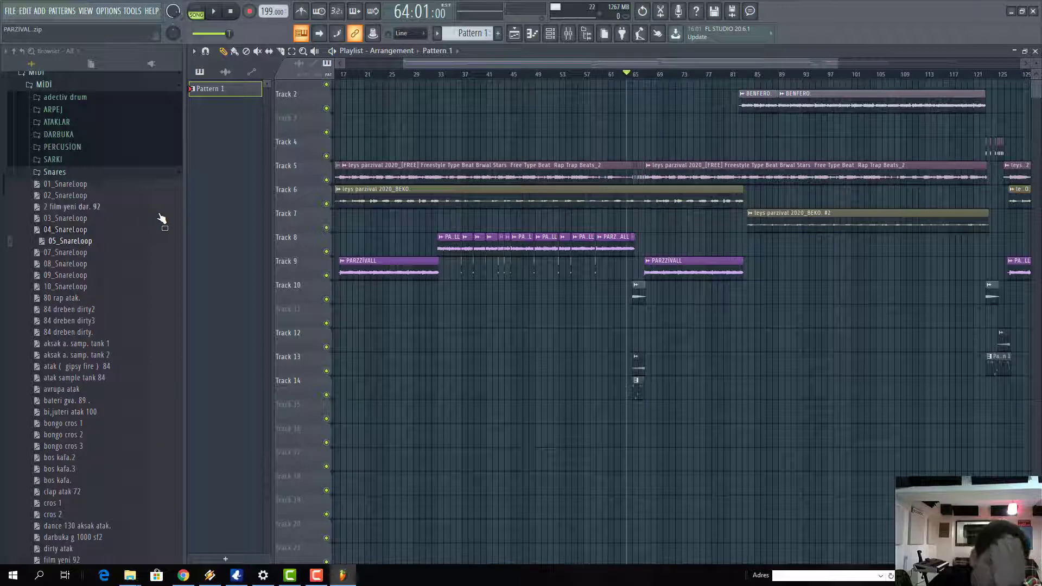
Step: Collapse the Snares folder and look through the Trap - Various MIDI folder and the grossbeat preset folder
{"action": "left_click", "coordinate": [61, 184]}
{"action": "left_click", "coordinate": [61, 172]}
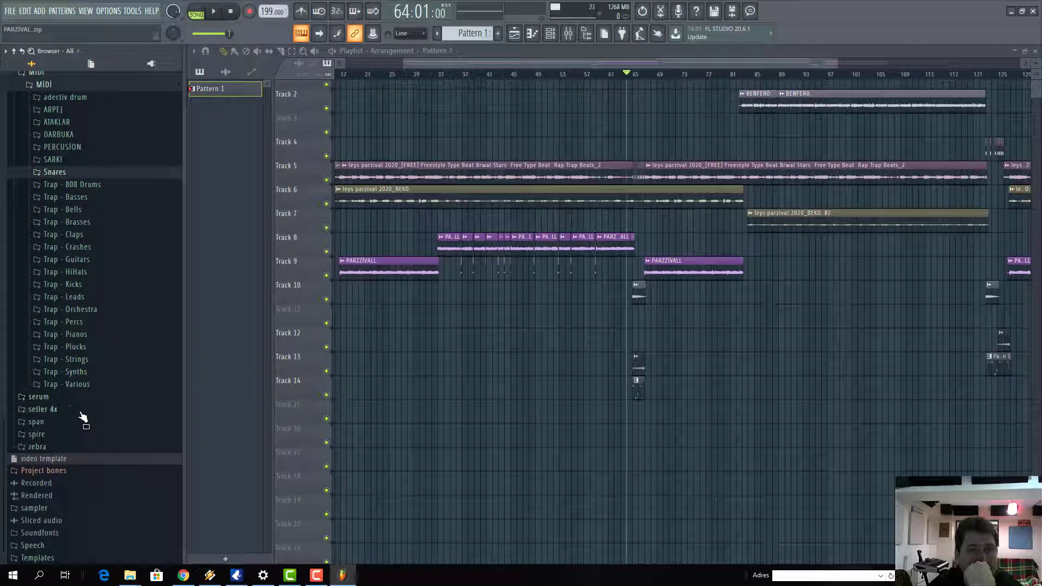
{"action": "left_click", "coordinate": [82, 387]}
{"action": "scroll", "coordinate": [87, 380], "scroll_direction": "down", "scroll_amount": 4}
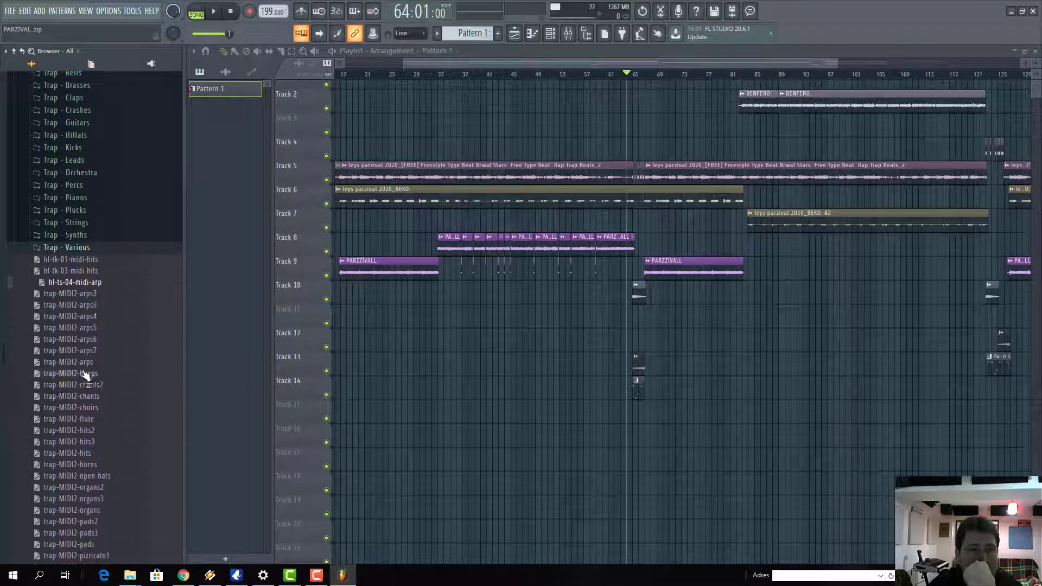
{"action": "scroll", "coordinate": [116, 288], "scroll_direction": "up", "scroll_amount": 6}
{"action": "left_click", "coordinate": [58, 155]}
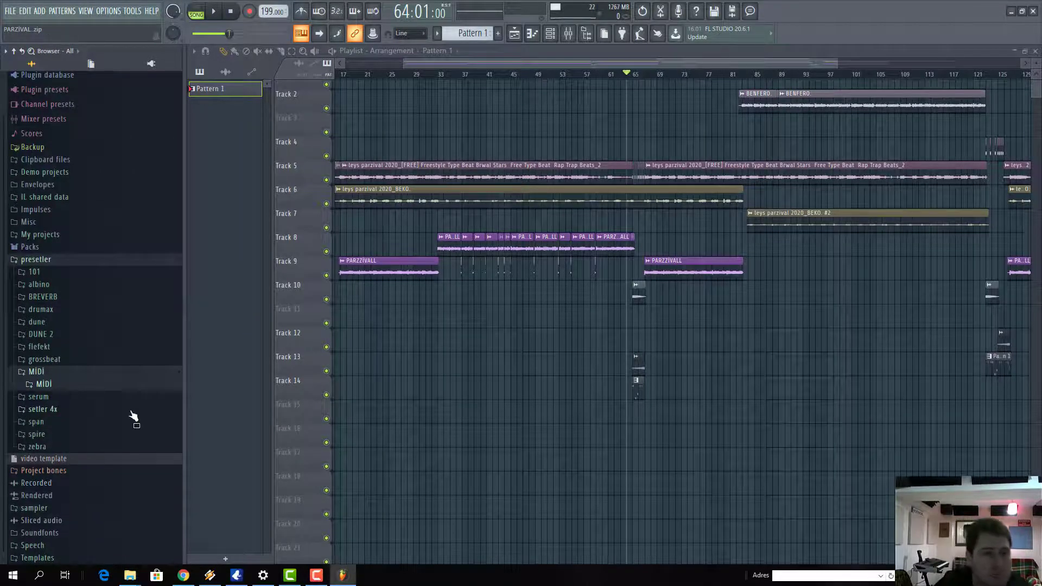
{"action": "left_click", "coordinate": [50, 363]}
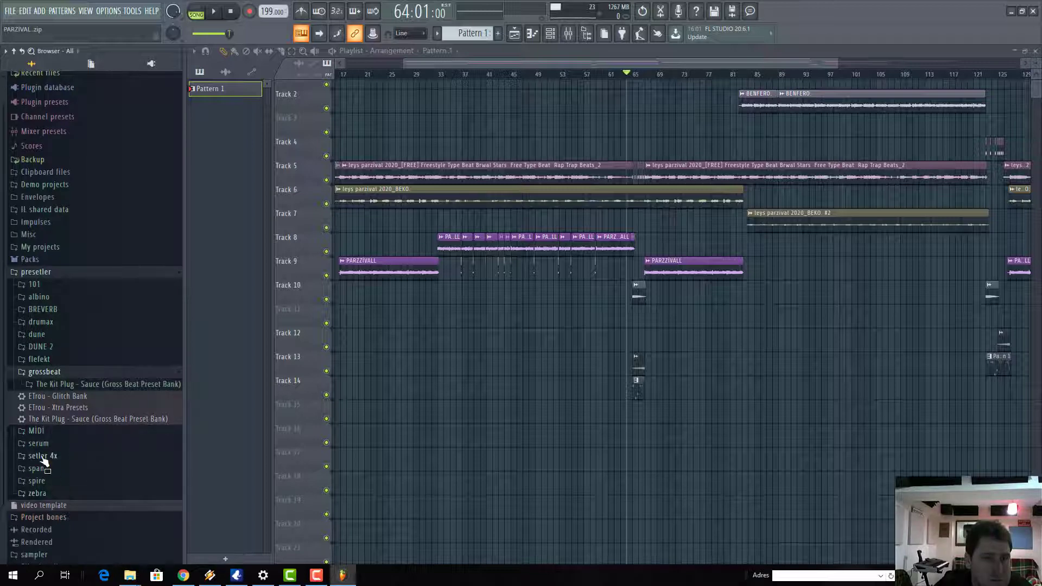
Step: Open the sampler folder in the browser and expand koddok regeton under waw ses, vip zone drum
{"action": "scroll", "coordinate": [43, 460], "scroll_direction": "down", "scroll_amount": 2}
{"action": "left_click", "coordinate": [45, 511]}
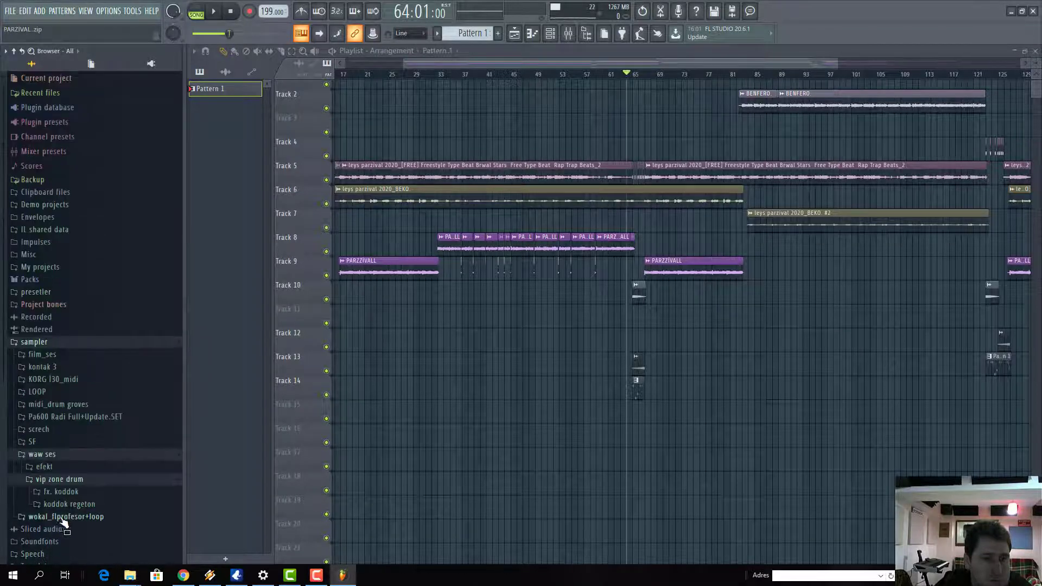
{"action": "left_click", "coordinate": [82, 508]}
{"action": "scroll", "coordinate": [81, 461], "scroll_direction": "down", "scroll_amount": 3}
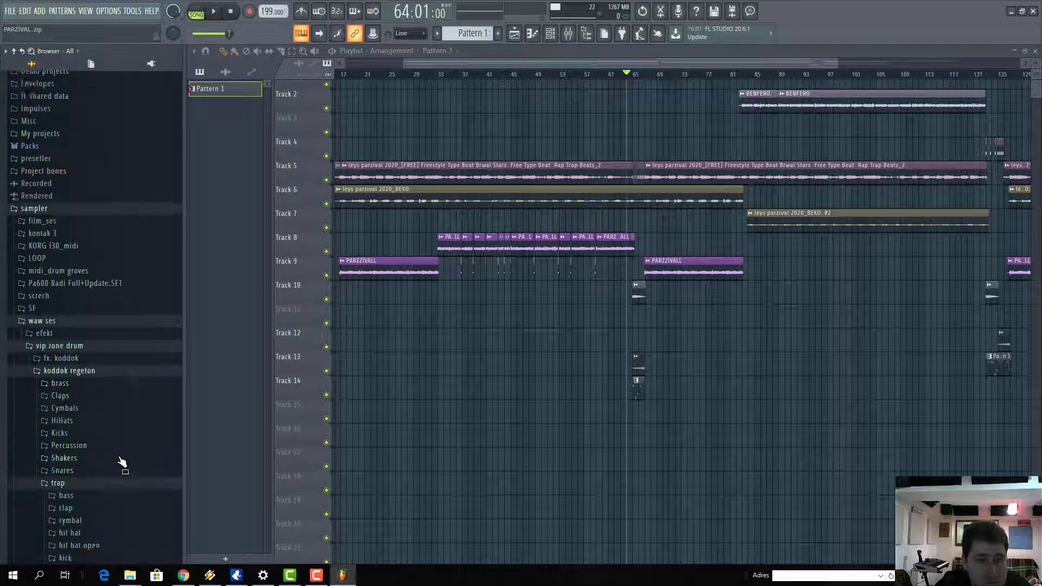
Step: Expand the trap folder's hit hat subfolder and look through its hi-hat samples, previewing several Kryptic Samples and Liquid hi hat sounds
{"action": "left_click", "coordinate": [76, 418]}
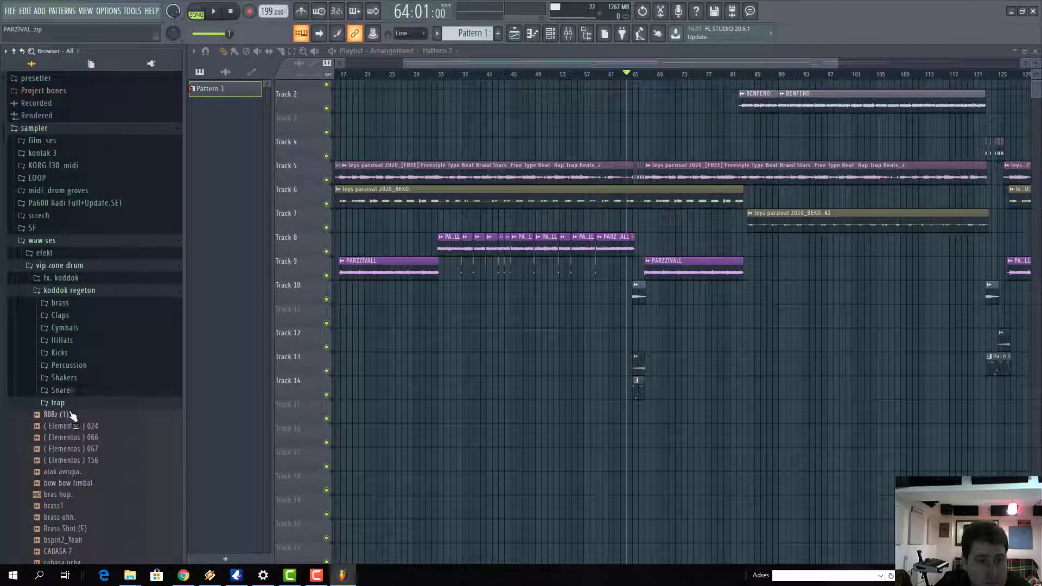
{"action": "left_click", "coordinate": [59, 405]}
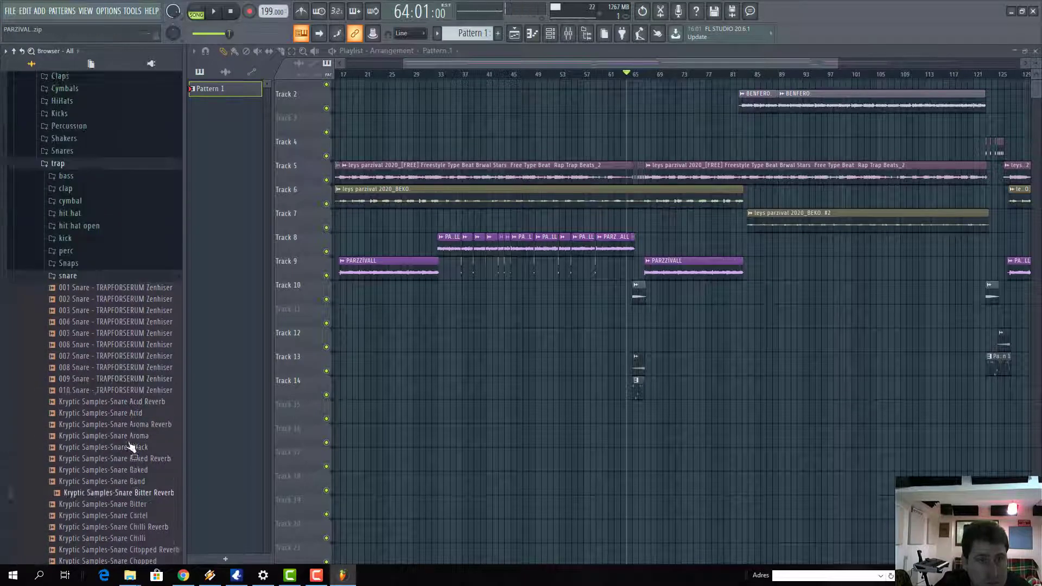
{"action": "scroll", "coordinate": [90, 296], "scroll_direction": "up", "scroll_amount": 2}
{"action": "left_click", "coordinate": [75, 269]}
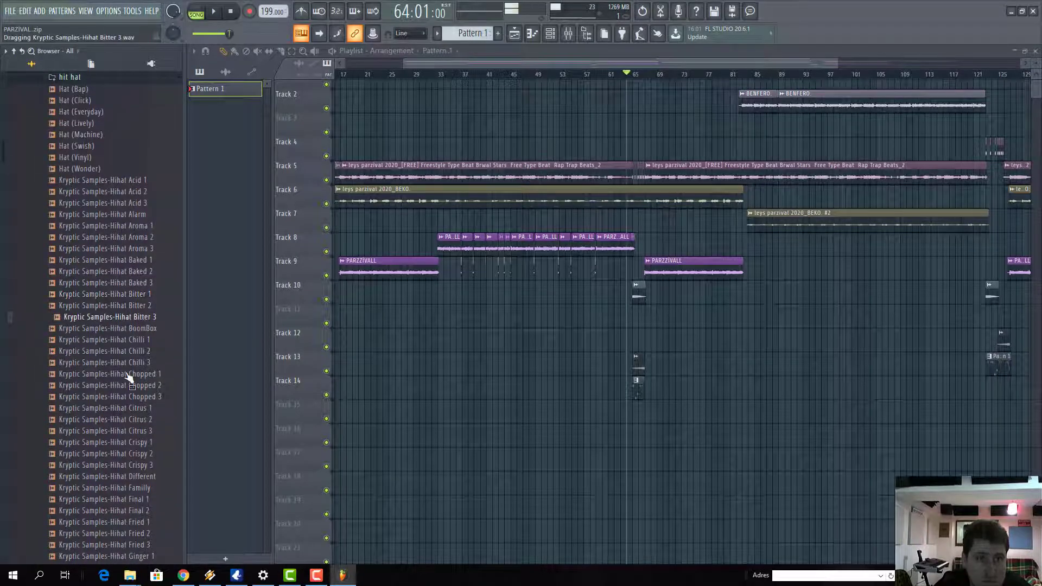
{"action": "scroll", "coordinate": [119, 380], "scroll_direction": "down", "scroll_amount": 6}
{"action": "left_click", "coordinate": [116, 397]}
{"action": "scroll", "coordinate": [114, 391], "scroll_direction": "down", "scroll_amount": 8}
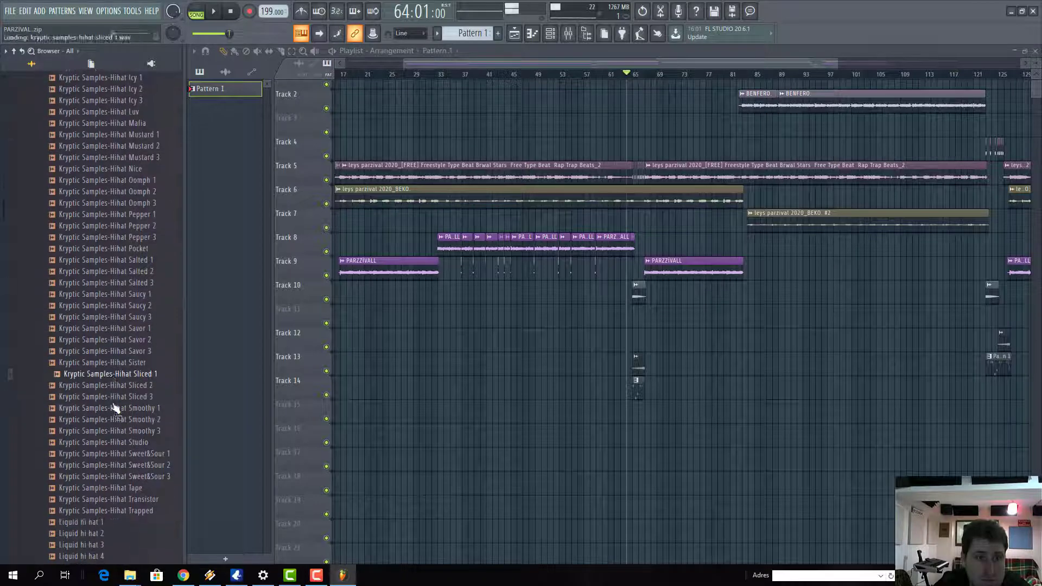
{"action": "left_click", "coordinate": [105, 351]}
{"action": "scroll", "coordinate": [101, 462], "scroll_direction": "up", "scroll_amount": 3}
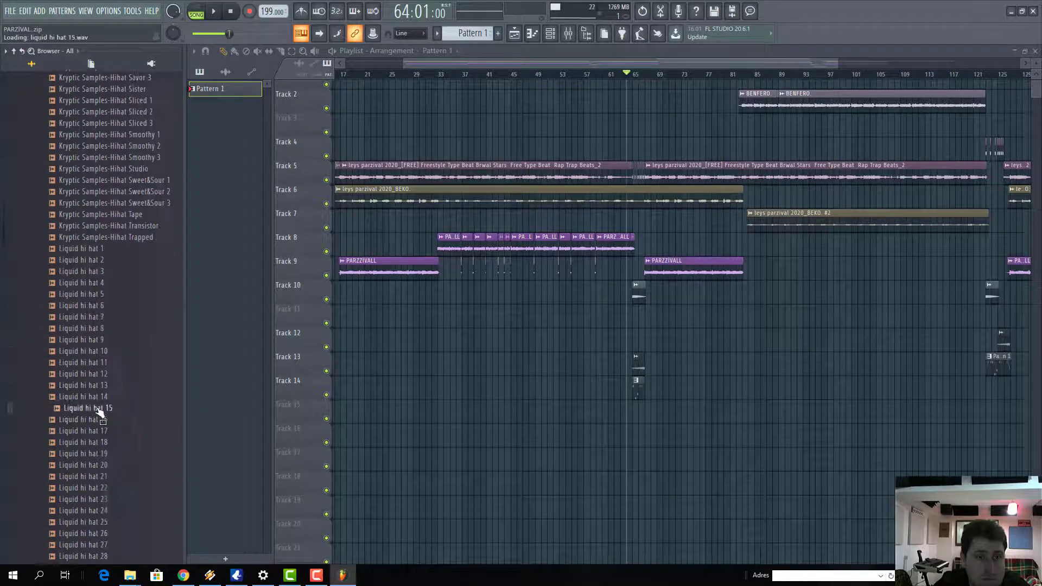
{"action": "scroll", "coordinate": [104, 451], "scroll_direction": "up", "scroll_amount": 3}
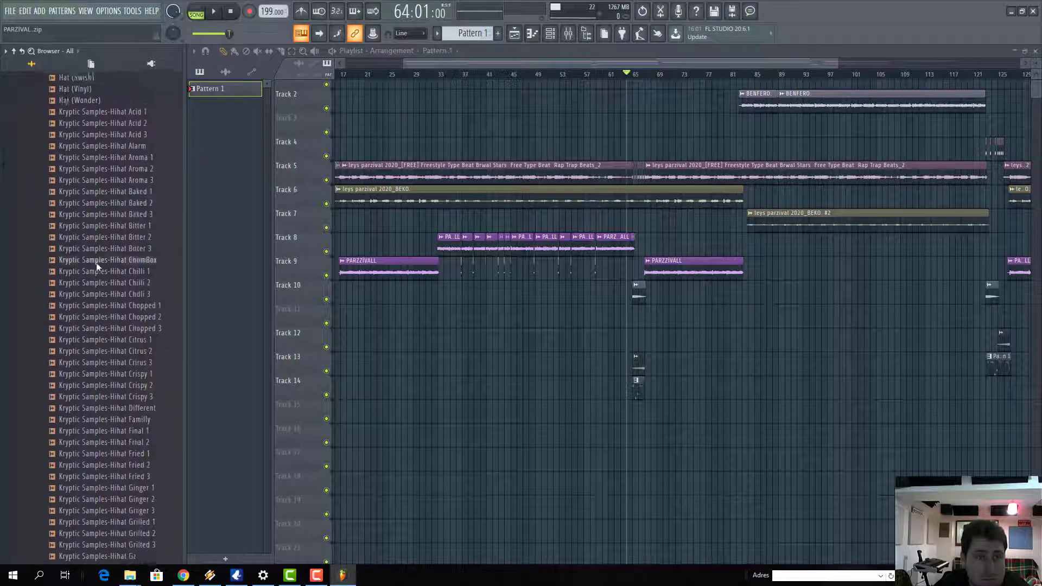
{"action": "scroll", "coordinate": [103, 299], "scroll_direction": "up", "scroll_amount": 7}
Step: Open the trap cymbal folder and preview the 003, 002 and 001 Crash - TRAPFORSERUM Zenhiser samples
{"action": "left_click", "coordinate": [86, 351]}
{"action": "left_click", "coordinate": [70, 338]}
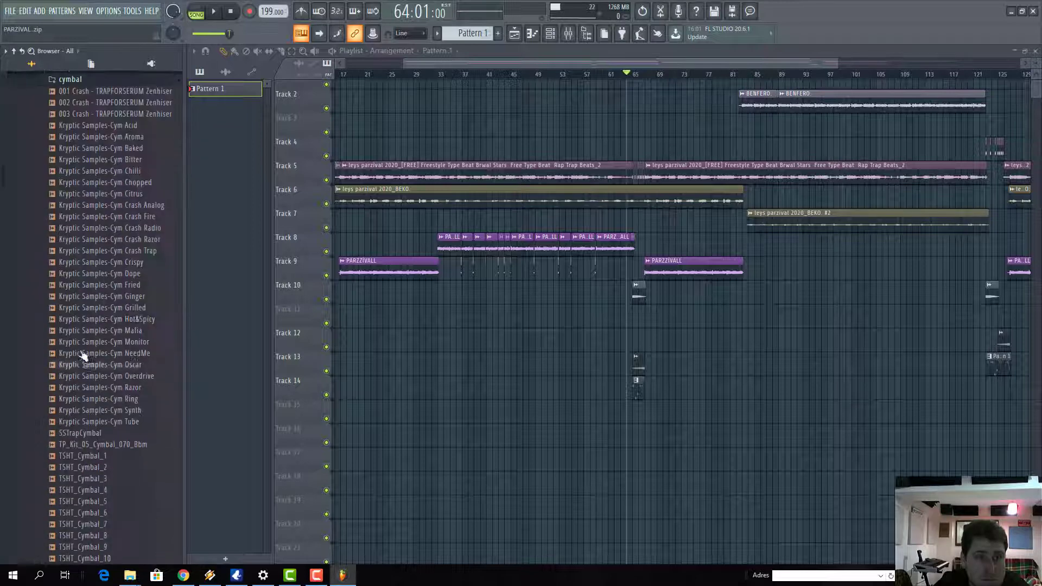
{"action": "left_click", "coordinate": [113, 116]}
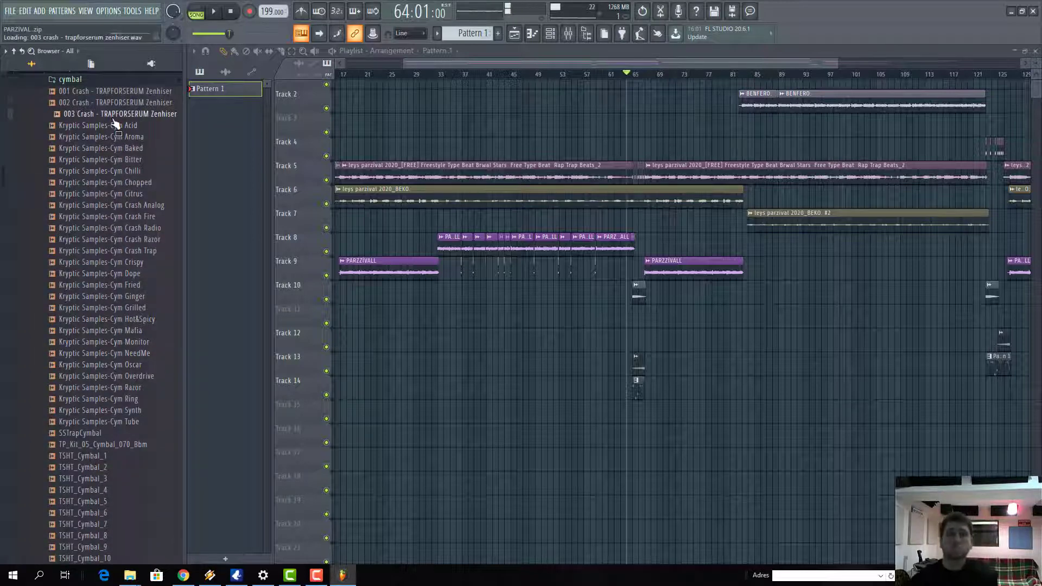
{"action": "key", "text": "Up"}
{"action": "key", "text": "Up"}
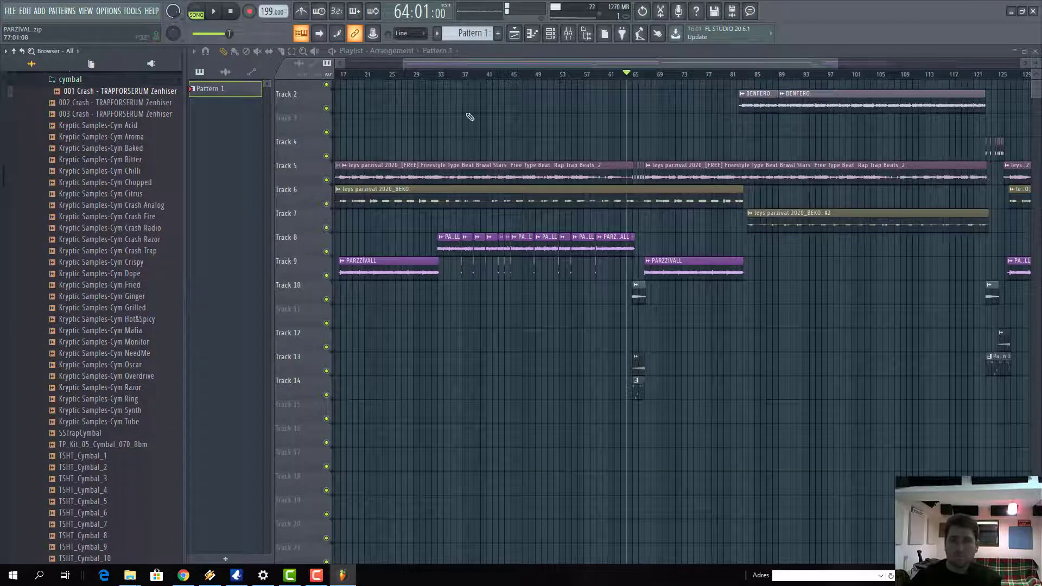
Step: Load 001 Crash - TRAPFORSERUM Zenhiser as a new channel and give it a hit on the first step of a new Pattern 2
{"action": "left_click", "coordinate": [559, 33]}
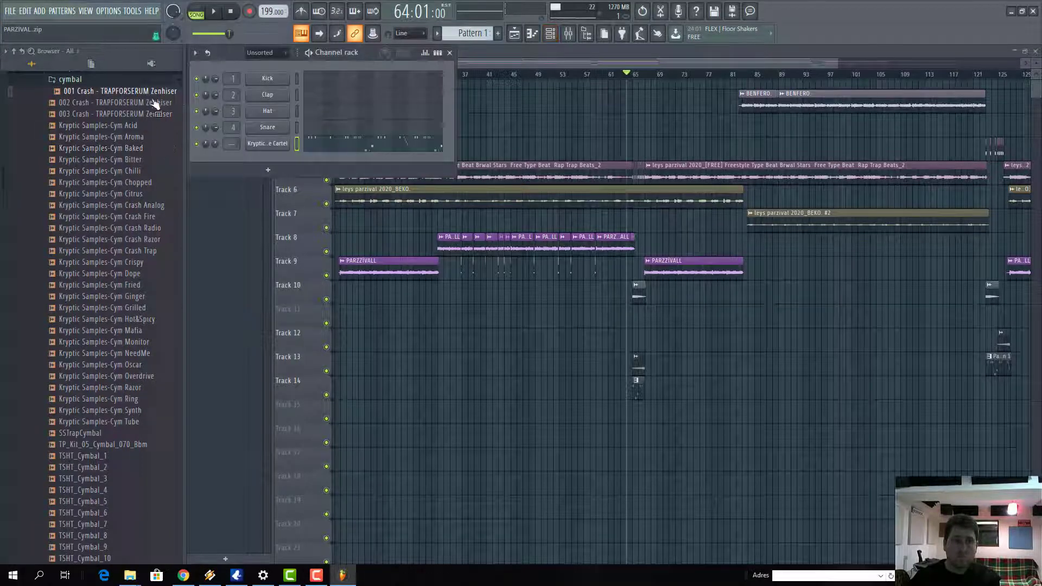
{"action": "left_click_drag", "start_coordinate": [170, 99], "coordinate": [277, 155]}
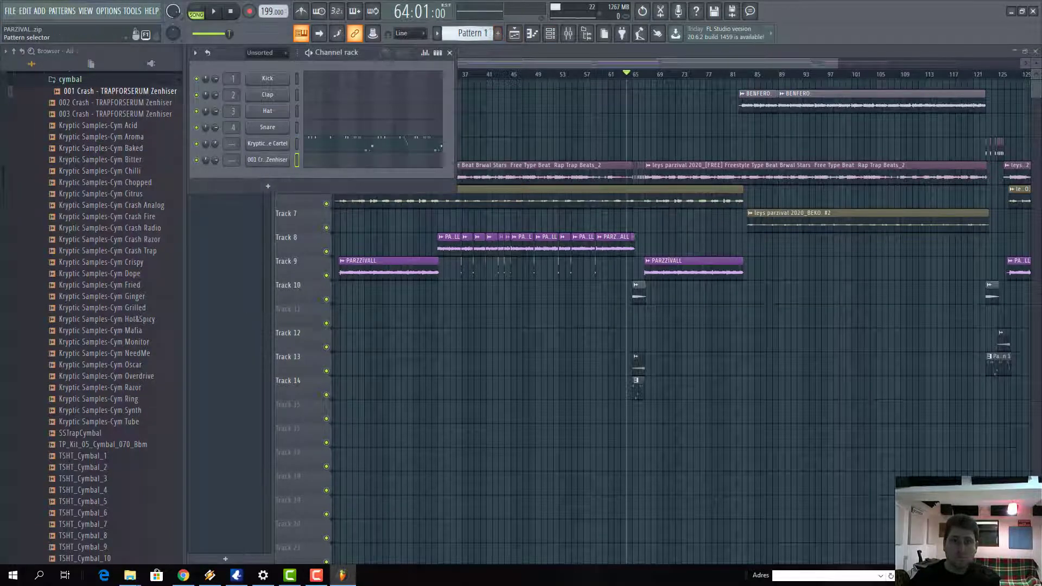
{"action": "left_click", "coordinate": [438, 53]}
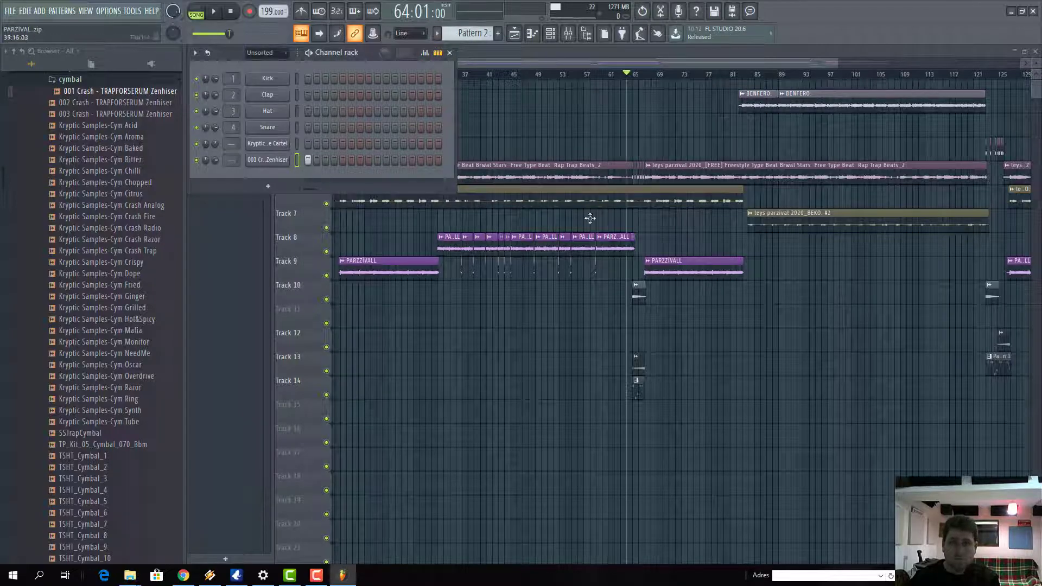
Step: Place a Pattern 2 clip on track 15 at bar 67 and play the first transition from bar 64
{"action": "left_click", "coordinate": [653, 420]}
{"action": "scroll", "coordinate": [661, 419], "scroll_direction": "up", "scroll_amount": 3}
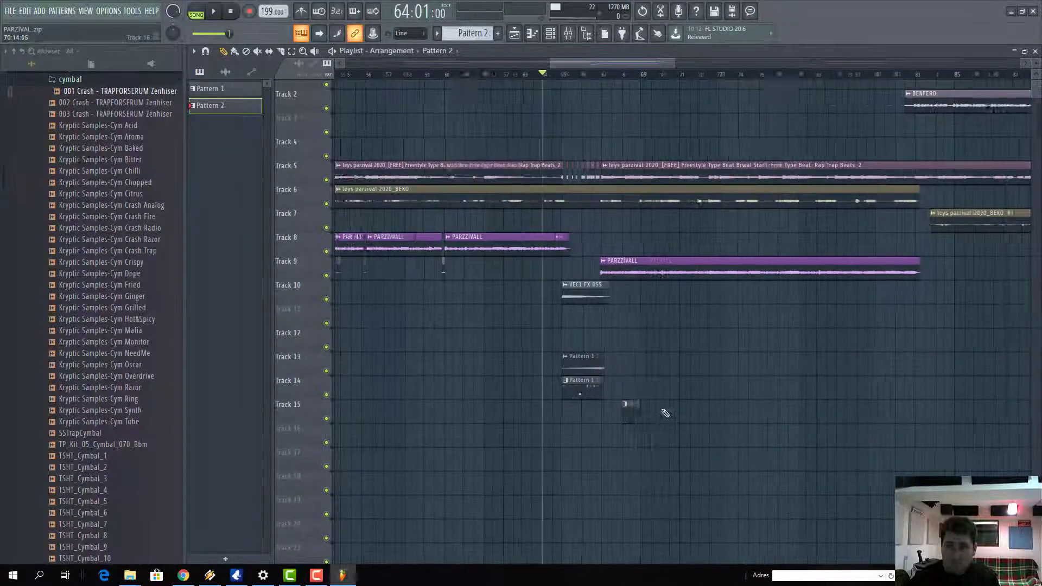
{"action": "key", "text": "space"}
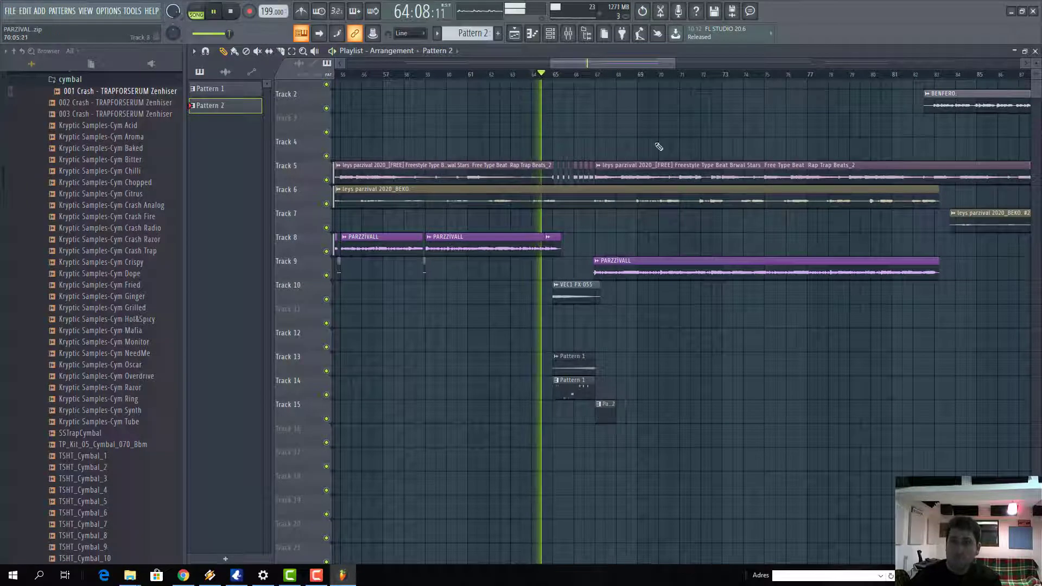
{"action": "double_click", "coordinate": [603, 411]}
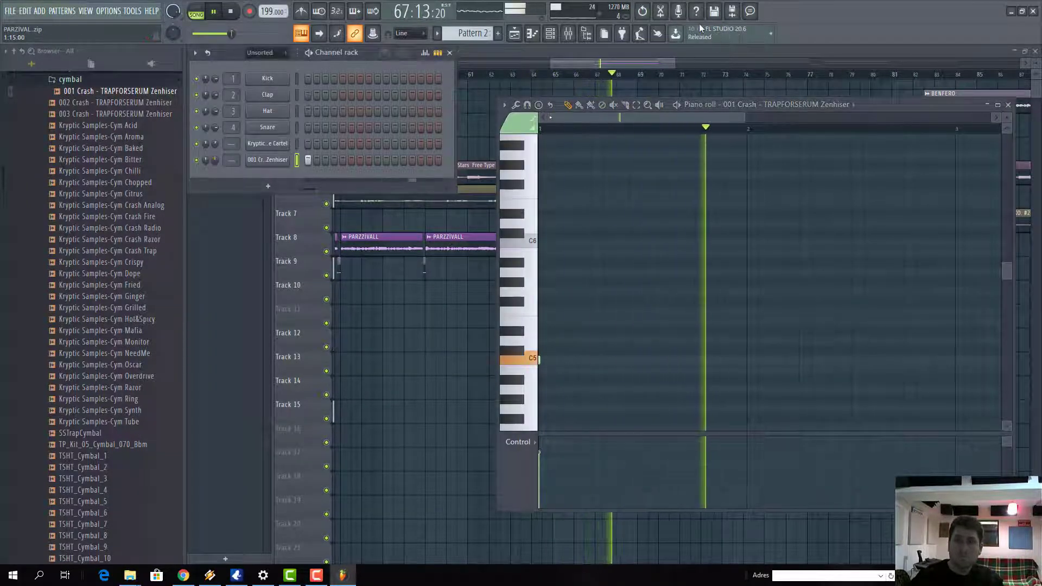
Step: Place a Pattern 2 clip on track 14 at bar 127 and play the second transition from bar 123
{"action": "left_click_drag", "start_coordinate": [675, 61], "coordinate": [872, 76]}
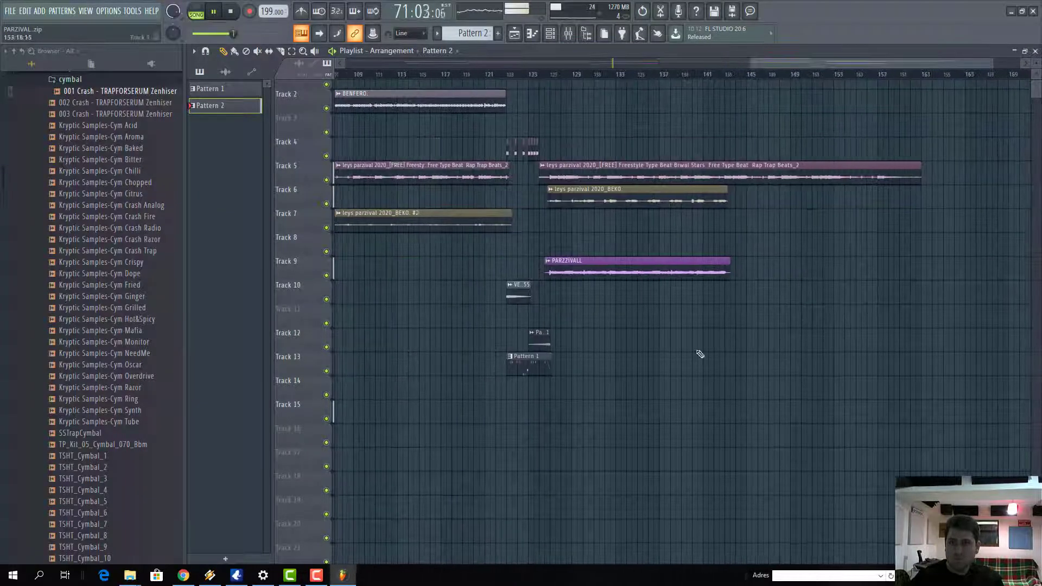
{"action": "left_click", "coordinate": [511, 76]}
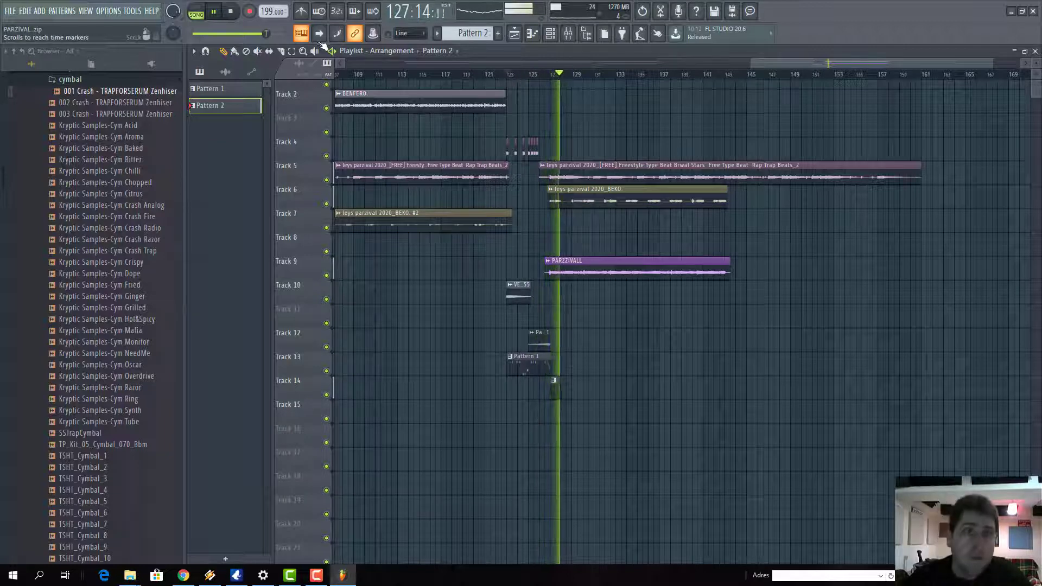
{"action": "key", "text": "space"}
Step: Delete Tonal Balance Control from the effect slots of the mixer's Master track
{"action": "left_click", "coordinate": [579, 34]}
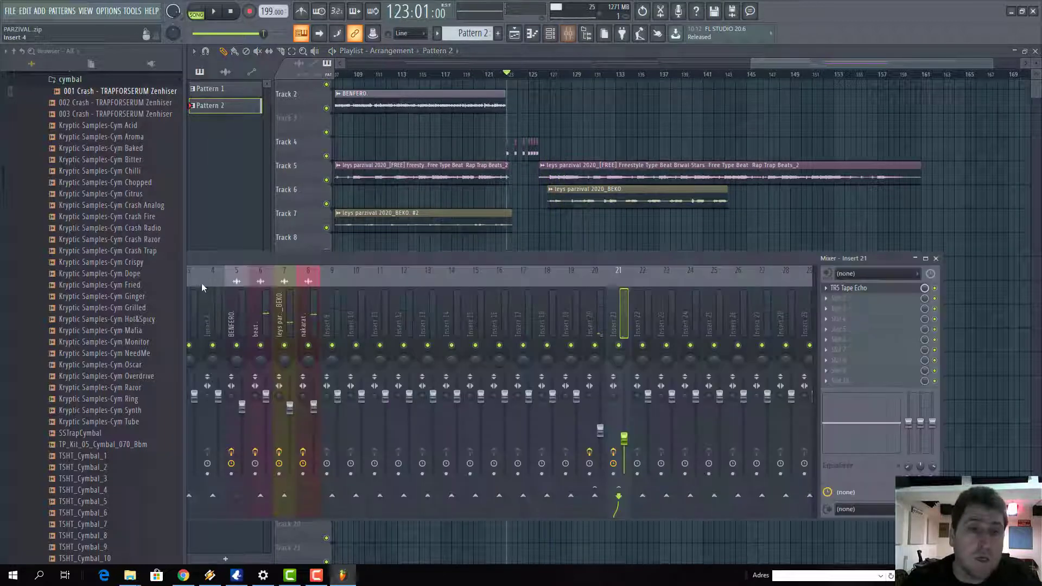
{"action": "left_click_drag", "start_coordinate": [305, 254], "coordinate": [406, 252]}
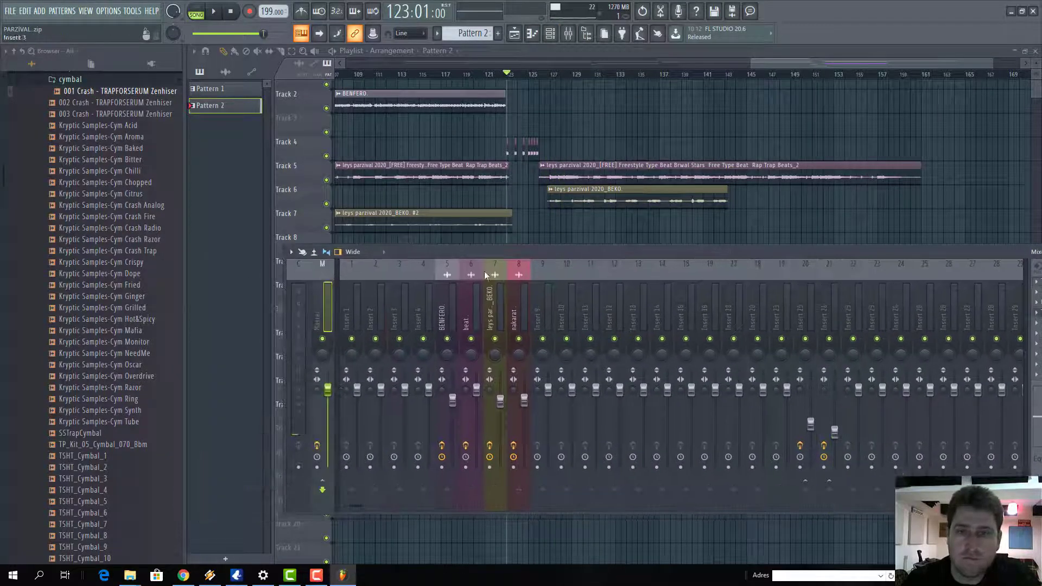
{"action": "left_click_drag", "start_coordinate": [475, 258], "coordinate": [262, 234]}
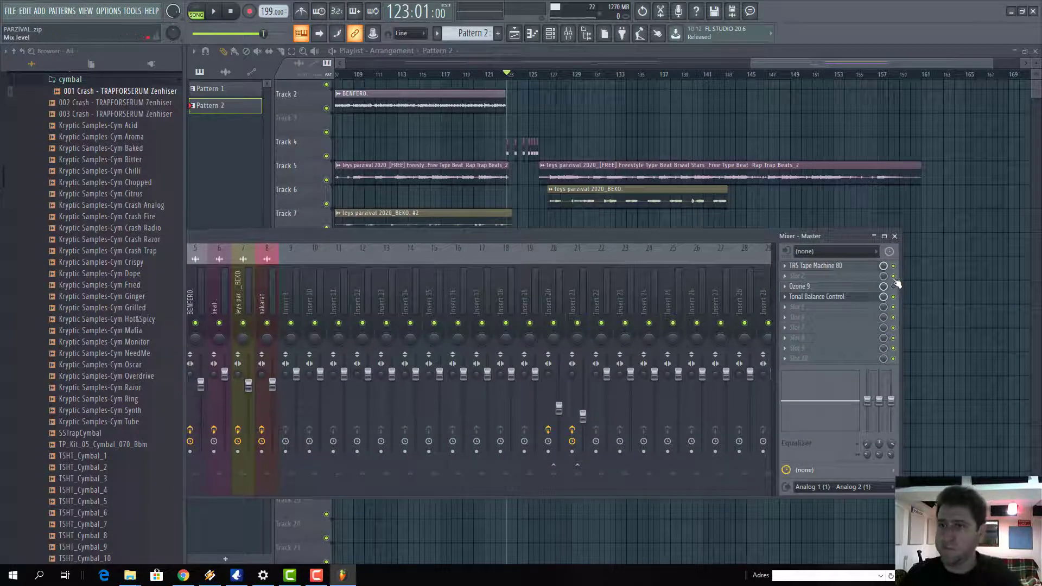
{"action": "left_click", "coordinate": [788, 300]}
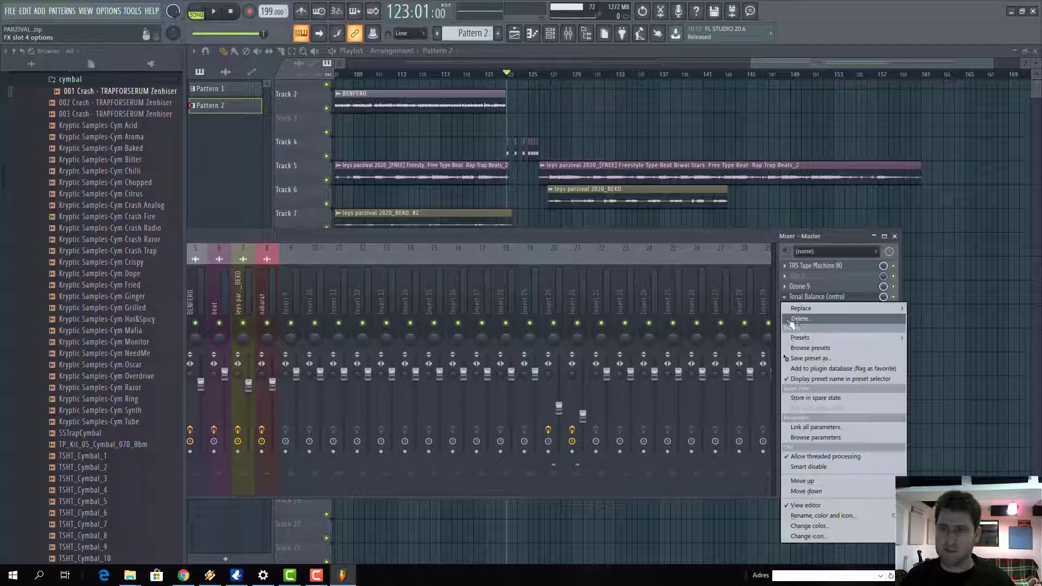
{"action": "left_click", "coordinate": [798, 324]}
{"action": "left_click", "coordinate": [577, 320]}
Step: Export the project as a zipped song file into the PARZIVAL. MASTERING folder, overwriting the existing PARZİVAL..zip
{"action": "left_click", "coordinate": [9, 12]}
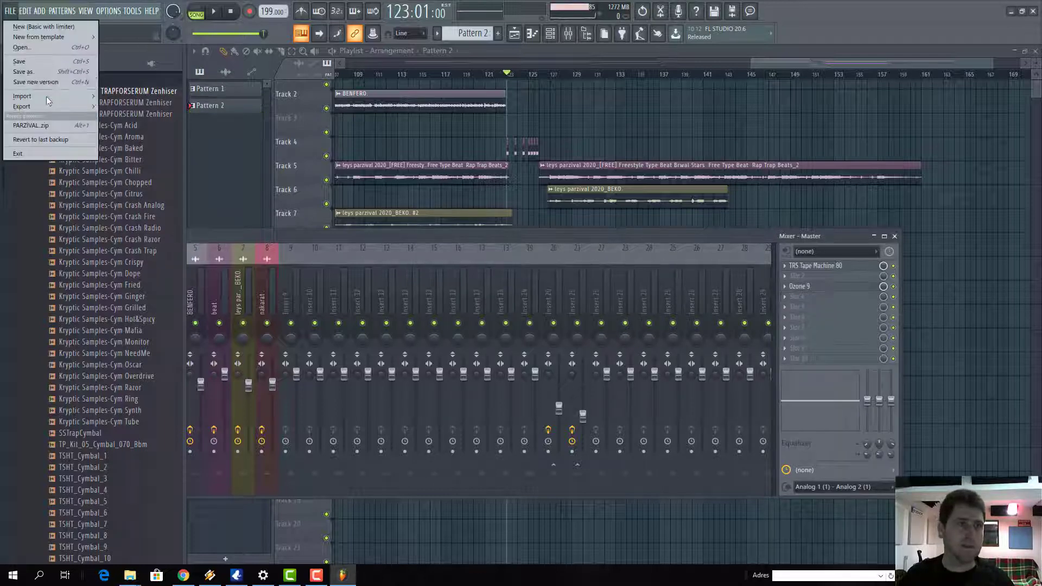
{"action": "mouse_move", "coordinate": [55, 107]}
{"action": "left_click", "coordinate": [150, 219]}
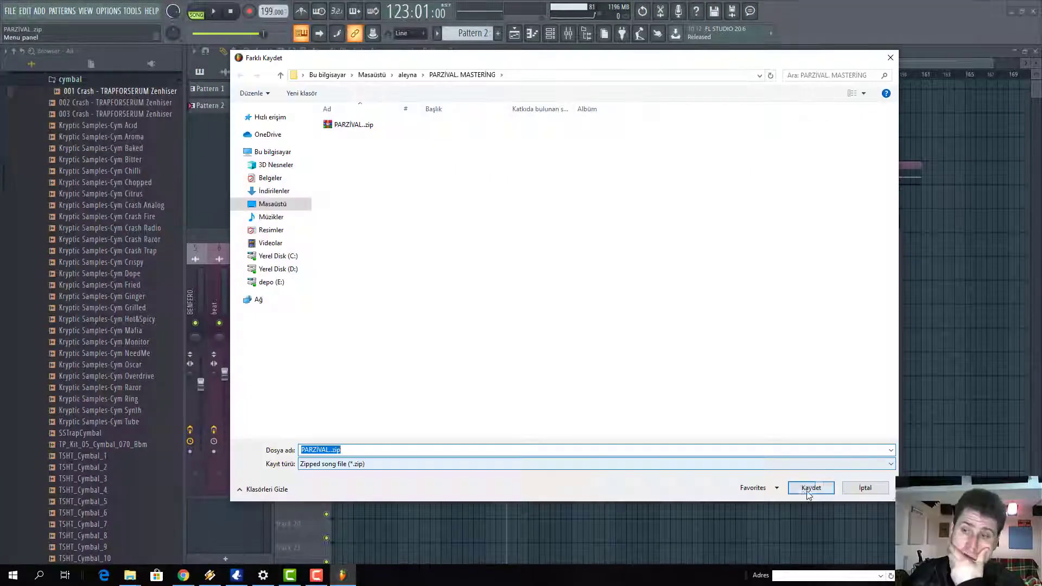
{"action": "left_click", "coordinate": [809, 490]}
{"action": "left_click", "coordinate": [555, 288]}
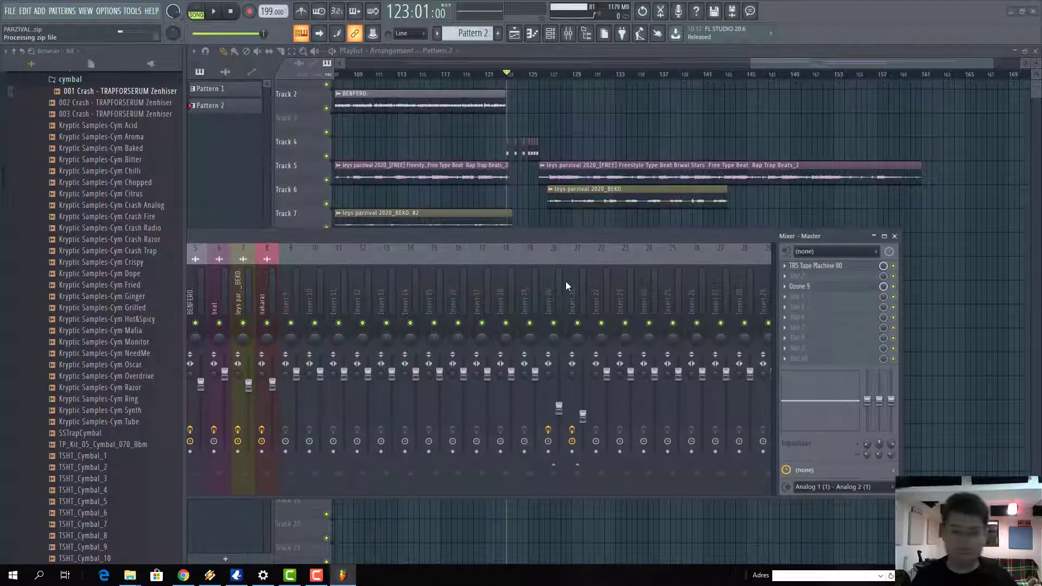
{"action": "left_click", "coordinate": [316, 575]}
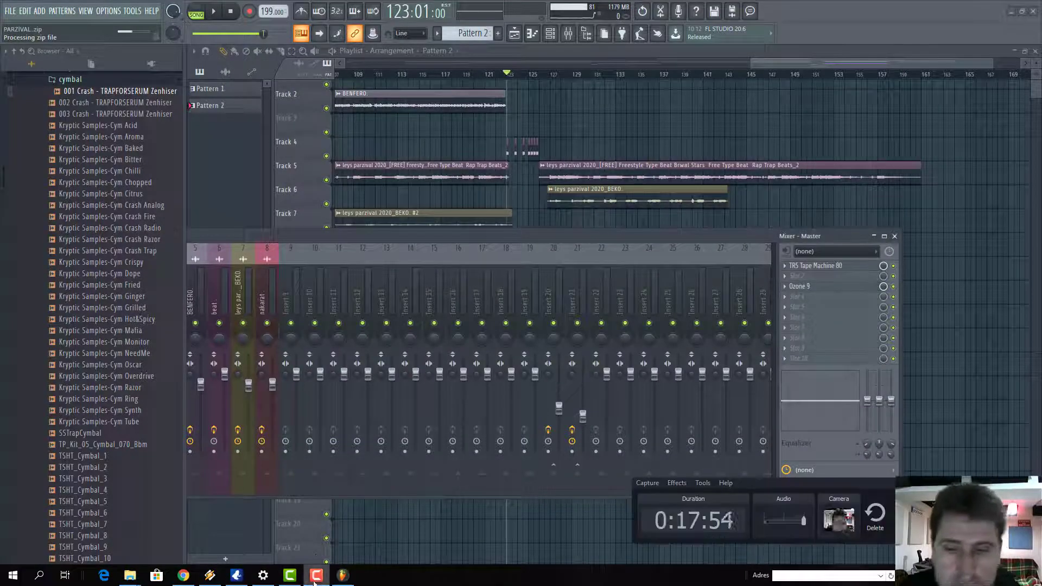